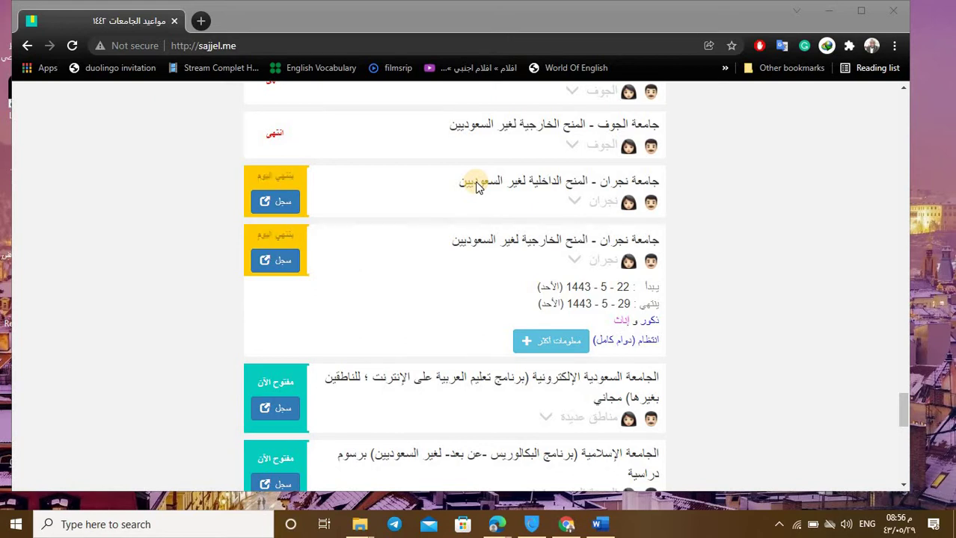
Step: Select sajjel.me in Chrome's address bar, then minimize Chrome to the desktop
{"action": "left_click", "coordinate": [222, 52]}
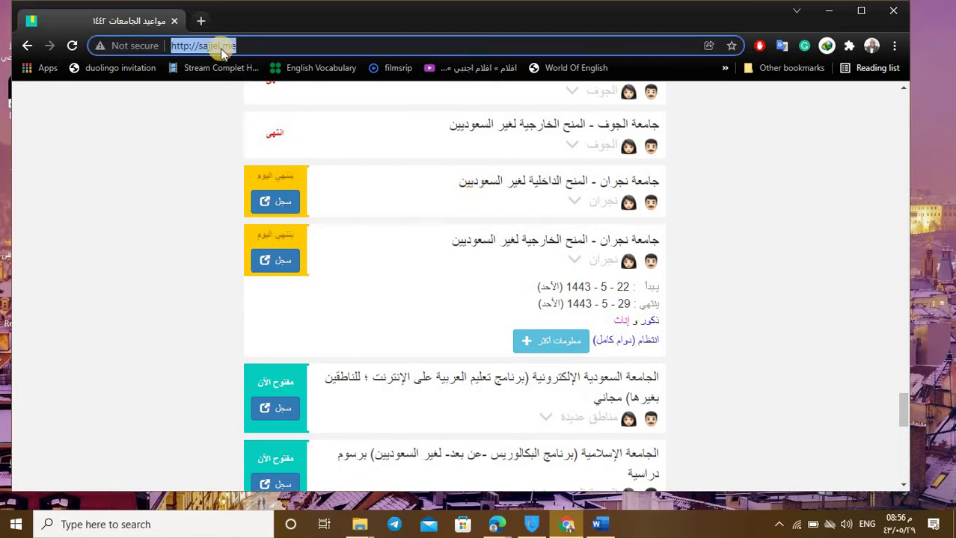
{"action": "left_click", "coordinate": [203, 47]}
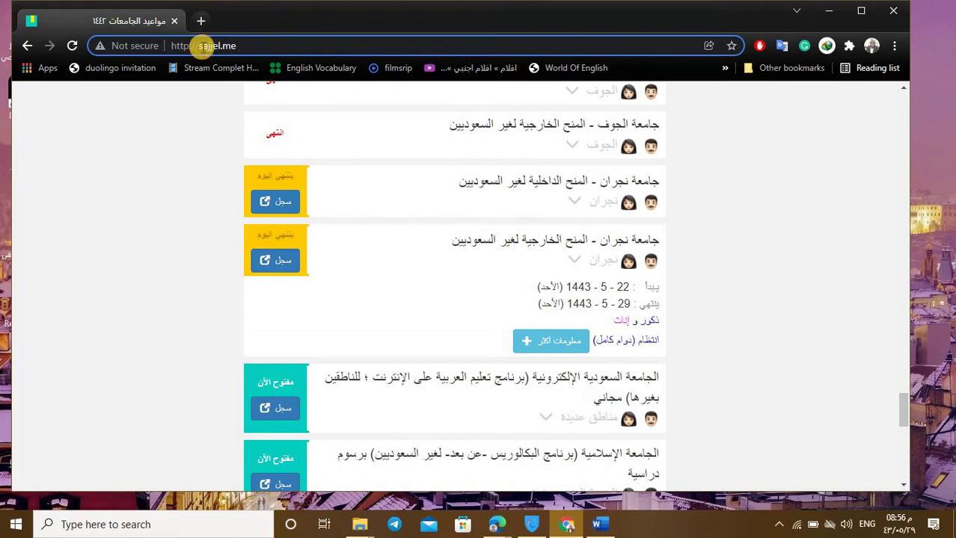
{"action": "left_click_drag", "start_coordinate": [198, 45], "coordinate": [239, 45]}
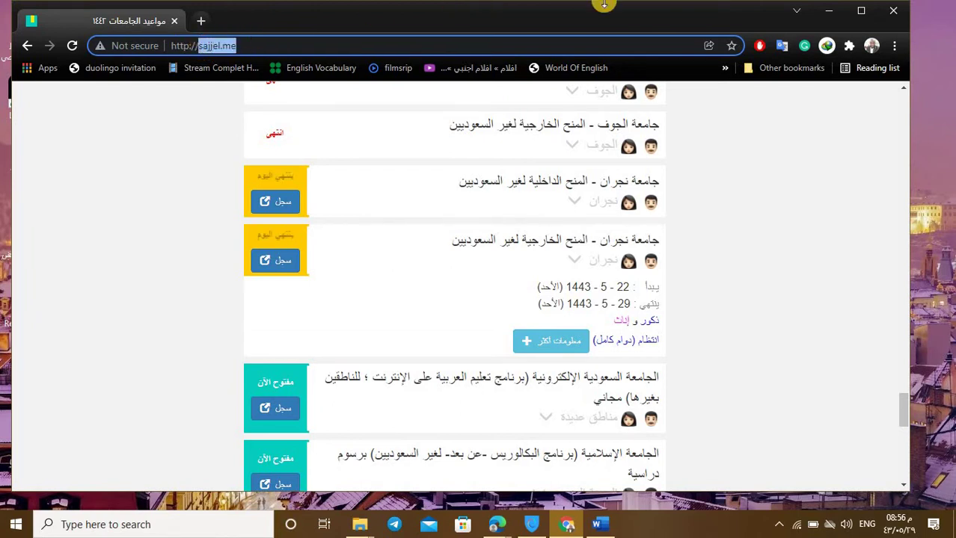
{"action": "left_click", "coordinate": [827, 11]}
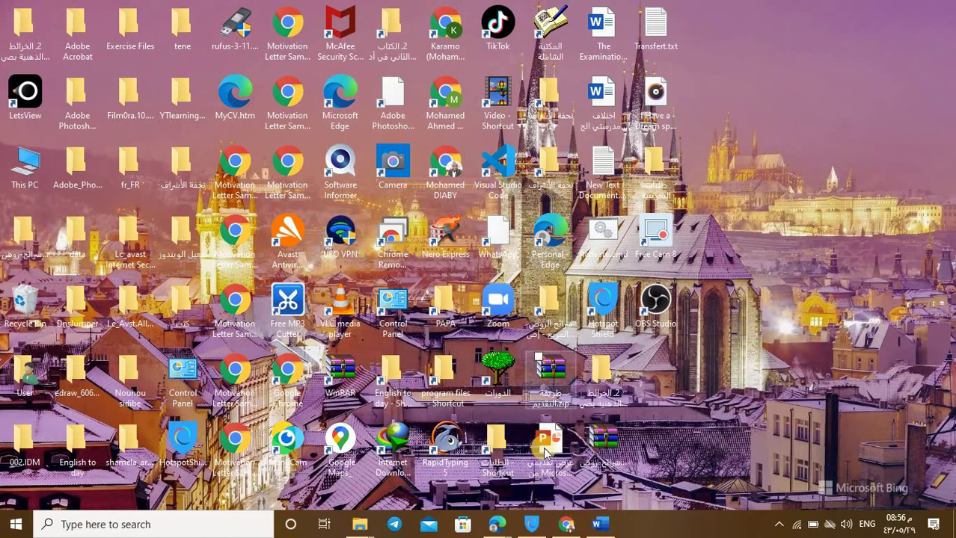
Step: Restore Chrome on the sajjel.me deadlines page and select, then deselect, its address
{"action": "mouse_move", "coordinate": [569, 524]}
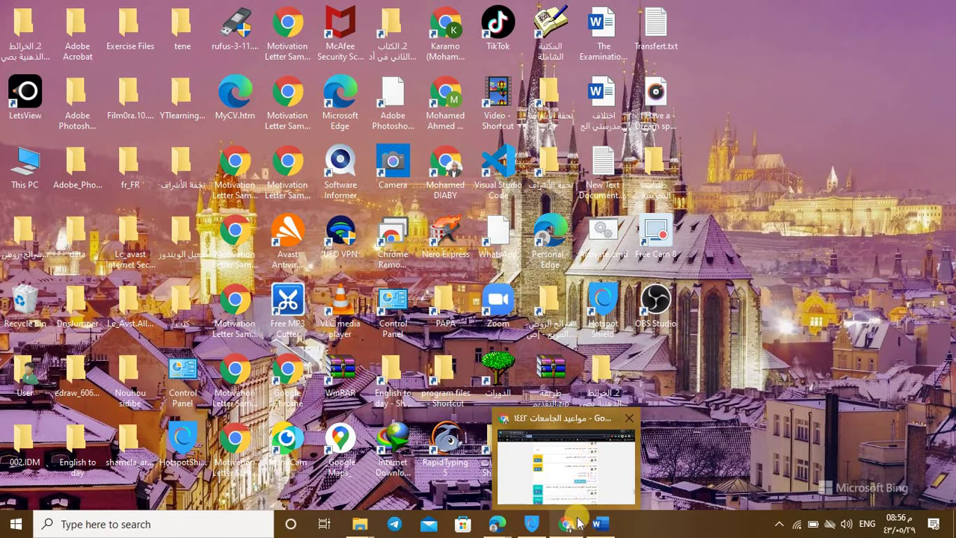
{"action": "left_click", "coordinate": [576, 526]}
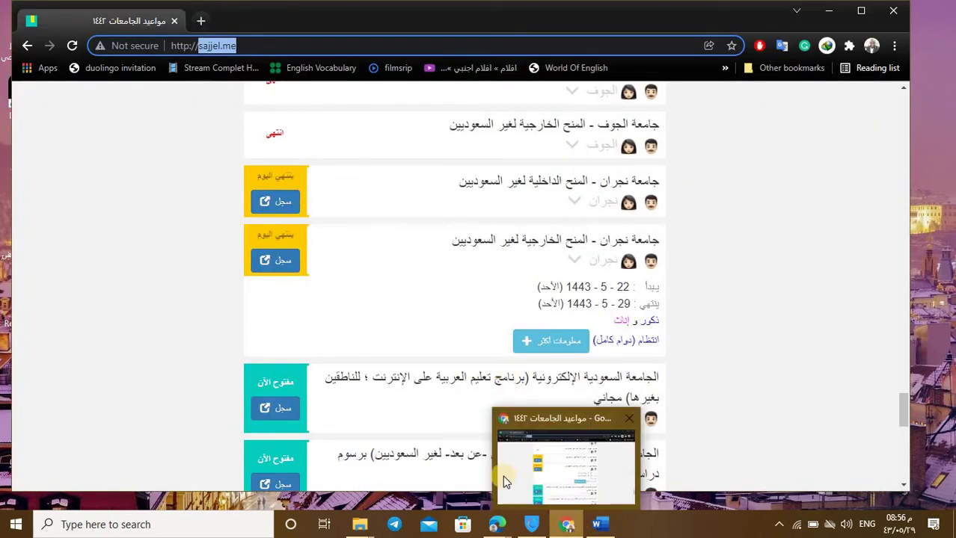
{"action": "left_click", "coordinate": [221, 151]}
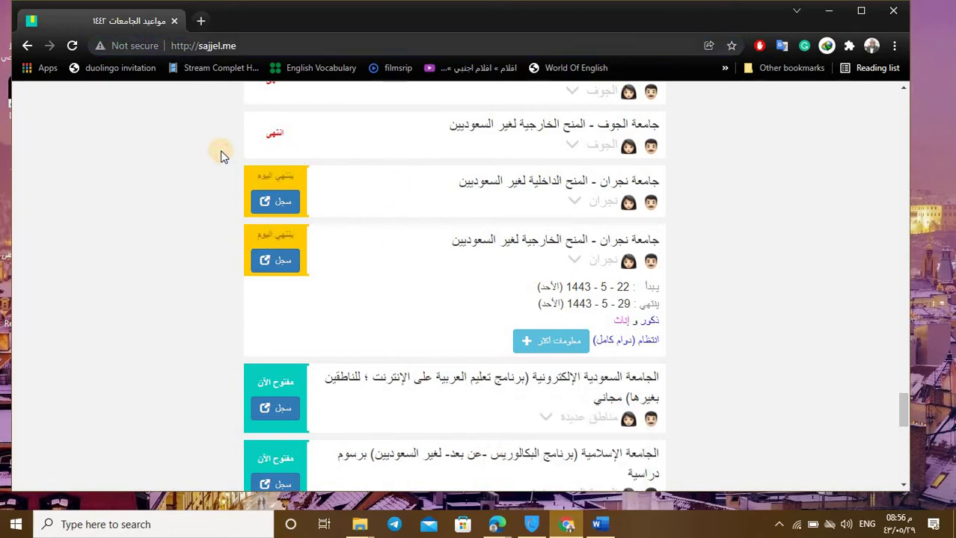
{"action": "left_click", "coordinate": [237, 48]}
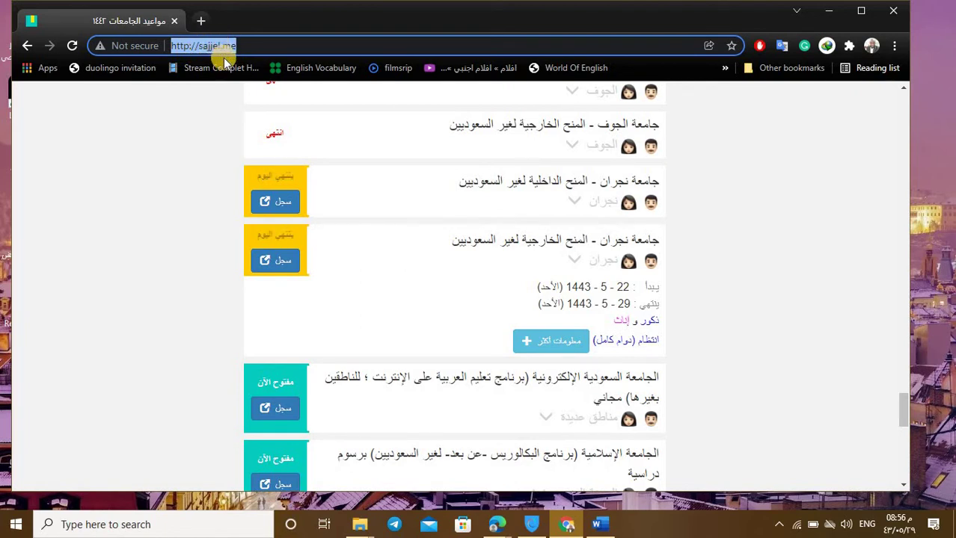
{"action": "left_click", "coordinate": [270, 46]}
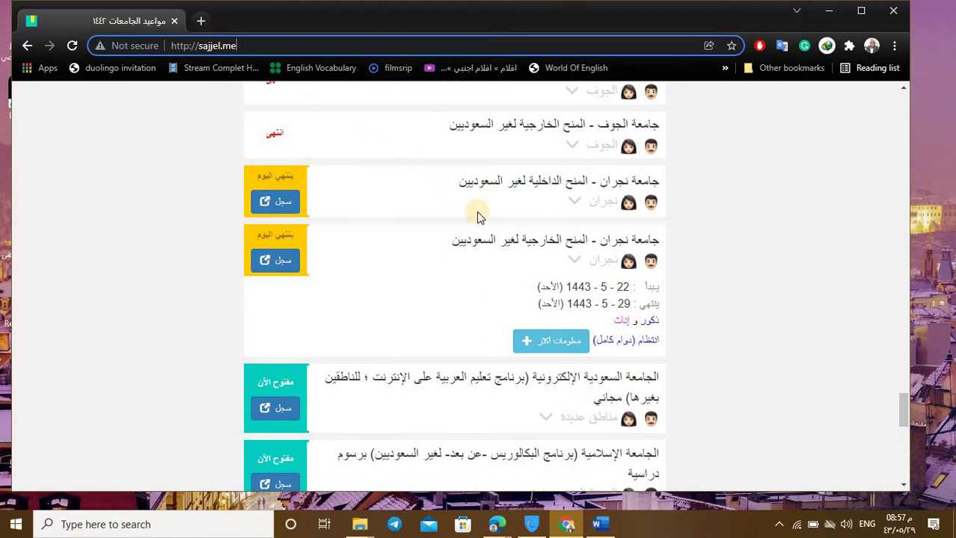
{"action": "scroll", "coordinate": [483, 224], "scroll_direction": "down", "scroll_amount": 1}
{"action": "scroll", "coordinate": [479, 209], "scroll_direction": "up", "scroll_amount": 8}
{"action": "scroll", "coordinate": [467, 191], "scroll_direction": "down", "scroll_amount": 3}
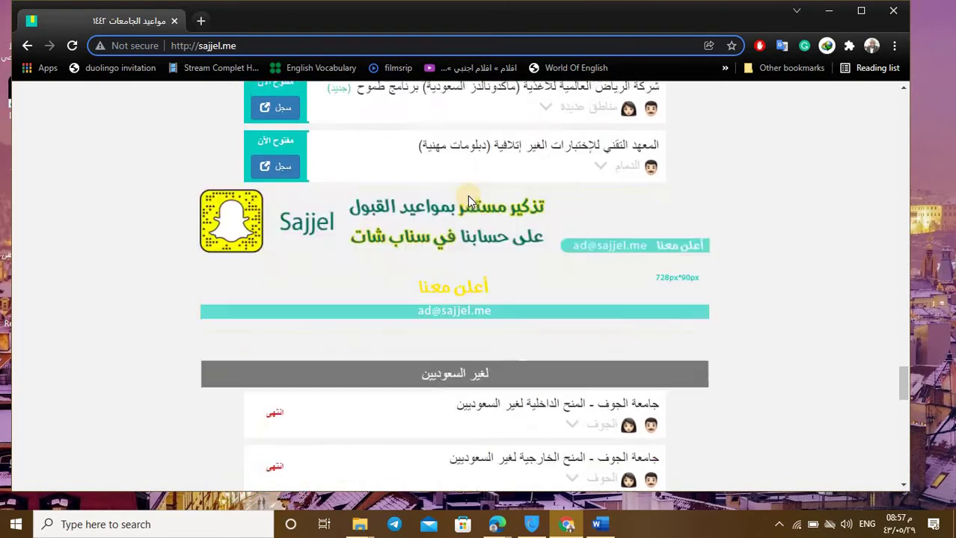
{"action": "scroll", "coordinate": [471, 193], "scroll_direction": "up", "scroll_amount": 3}
{"action": "scroll", "coordinate": [478, 190], "scroll_direction": "up", "scroll_amount": 12}
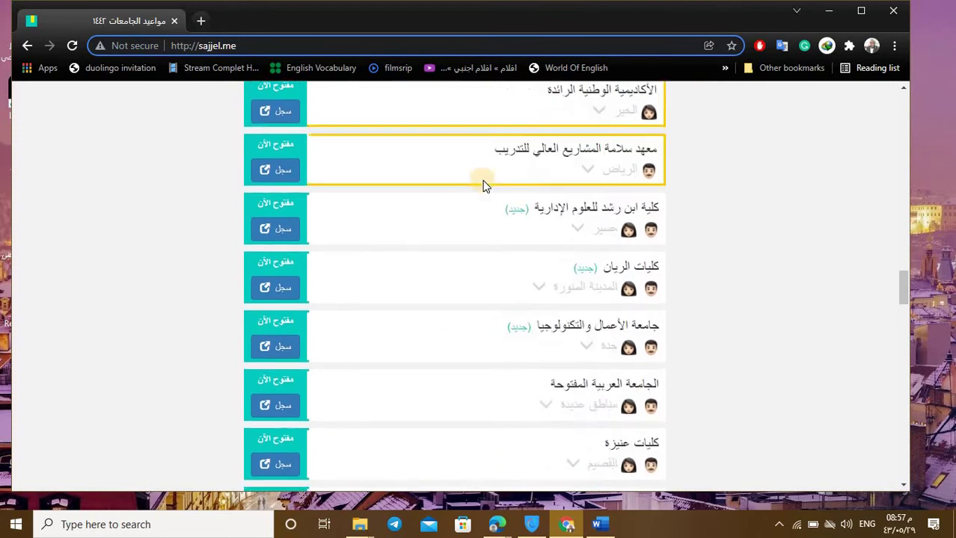
{"action": "scroll", "coordinate": [496, 159], "scroll_direction": "down", "scroll_amount": 5}
{"action": "scroll", "coordinate": [503, 159], "scroll_direction": "up", "scroll_amount": 10}
{"action": "scroll", "coordinate": [503, 187], "scroll_direction": "down", "scroll_amount": 12}
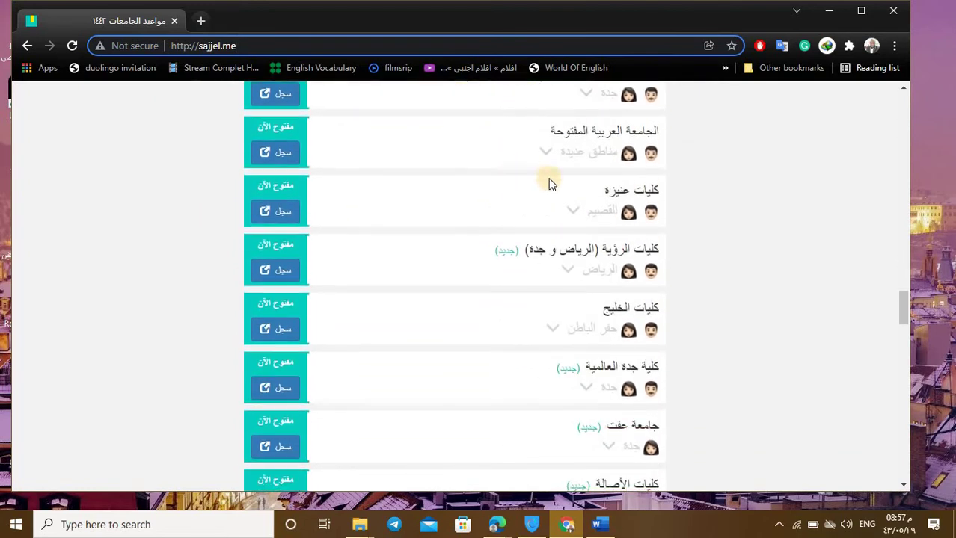
{"action": "scroll", "coordinate": [567, 204], "scroll_direction": "down", "scroll_amount": 12}
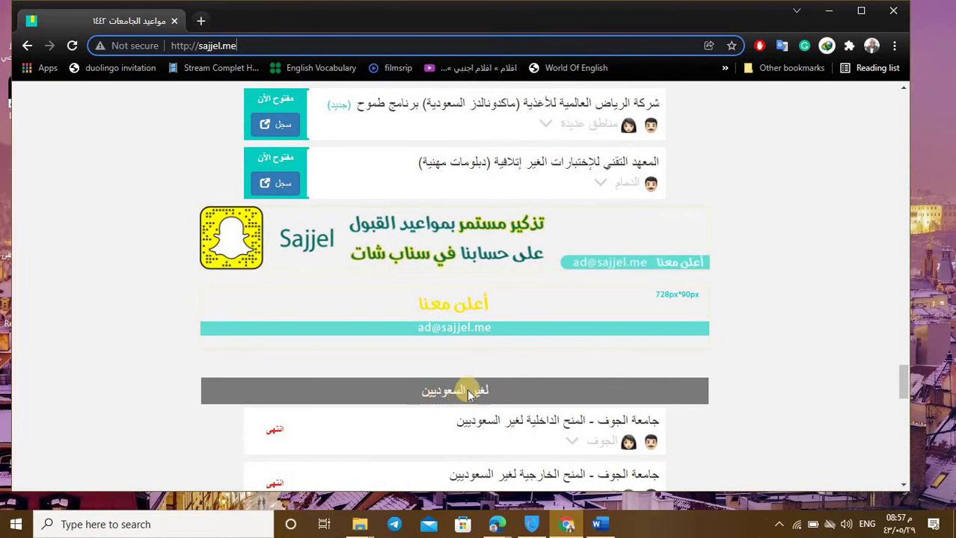
{"action": "scroll", "coordinate": [464, 377], "scroll_direction": "down", "scroll_amount": 1}
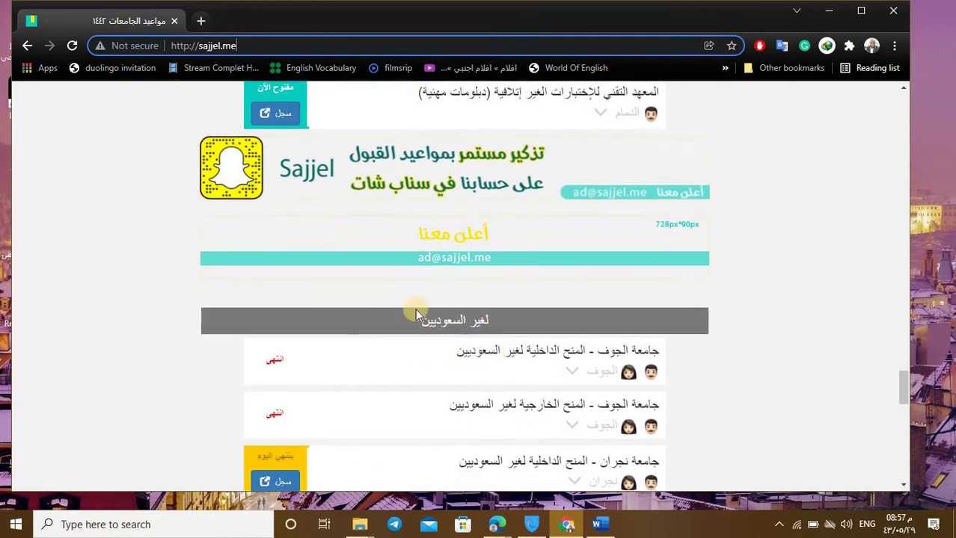
{"action": "scroll", "coordinate": [411, 325], "scroll_direction": "down", "scroll_amount": 1}
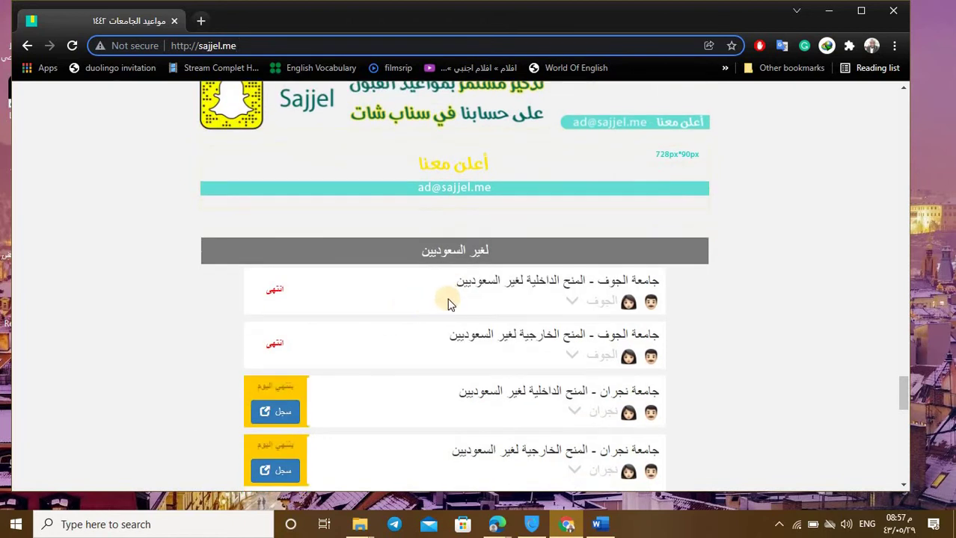
{"action": "scroll", "coordinate": [516, 269], "scroll_direction": "down", "scroll_amount": 1}
{"action": "scroll", "coordinate": [523, 254], "scroll_direction": "down", "scroll_amount": 1}
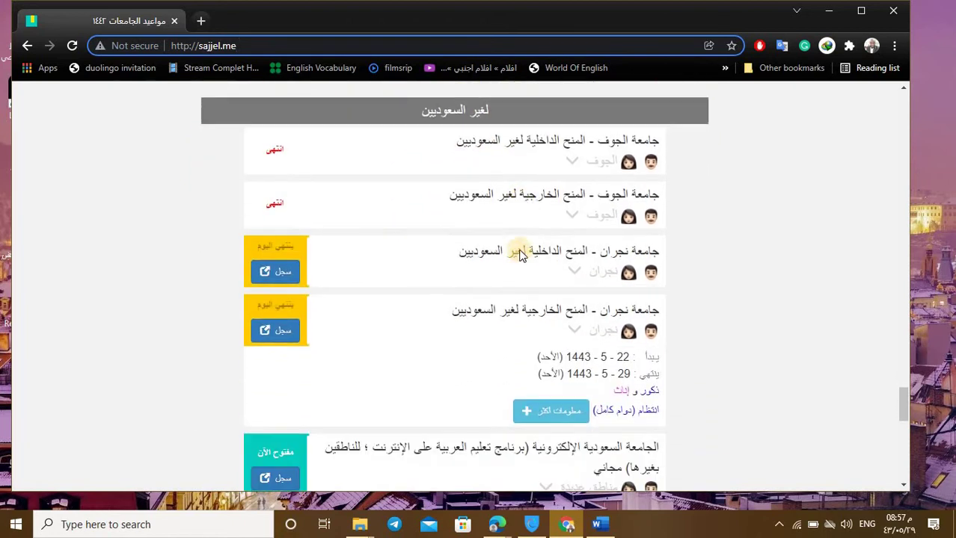
{"action": "scroll", "coordinate": [539, 239], "scroll_direction": "up", "scroll_amount": 1}
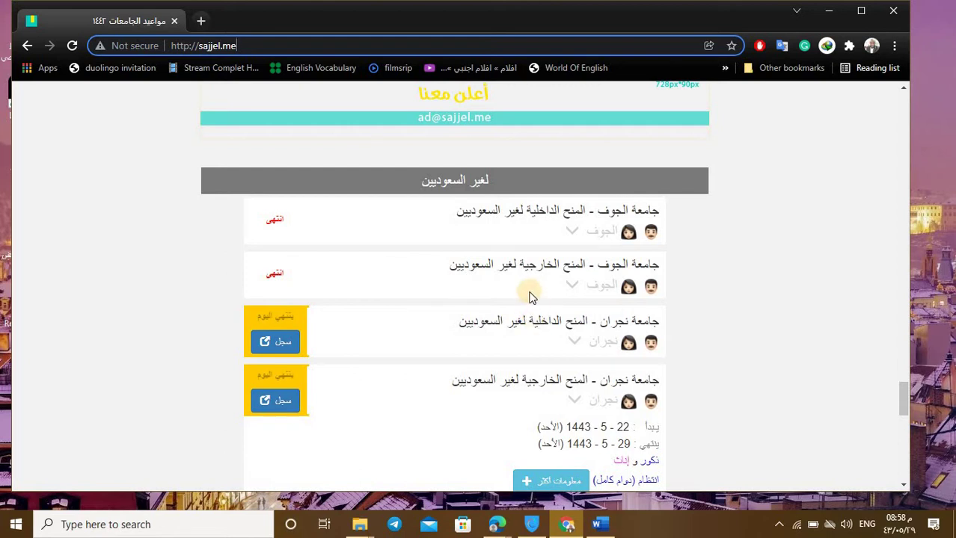
{"action": "scroll", "coordinate": [527, 300], "scroll_direction": "down", "scroll_amount": 1}
{"action": "scroll", "coordinate": [525, 302], "scroll_direction": "down", "scroll_amount": 2}
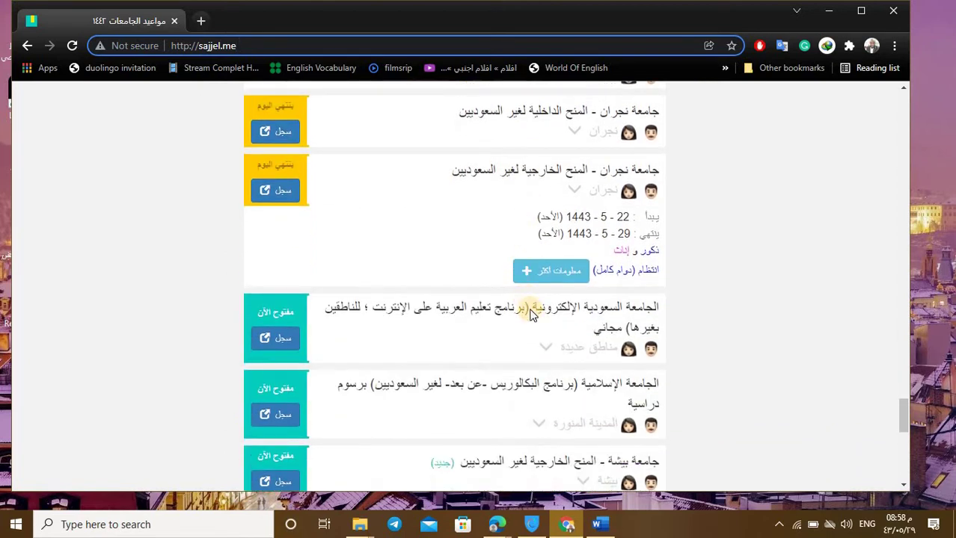
{"action": "scroll", "coordinate": [531, 315], "scroll_direction": "up", "scroll_amount": 1}
{"action": "scroll", "coordinate": [528, 313], "scroll_direction": "up", "scroll_amount": 4}
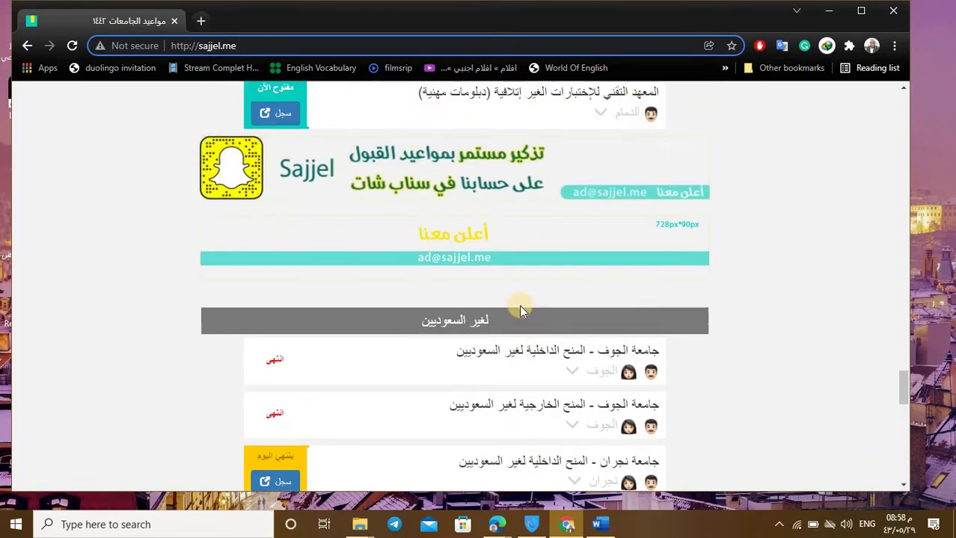
{"action": "scroll", "coordinate": [520, 310], "scroll_direction": "down", "scroll_amount": 3}
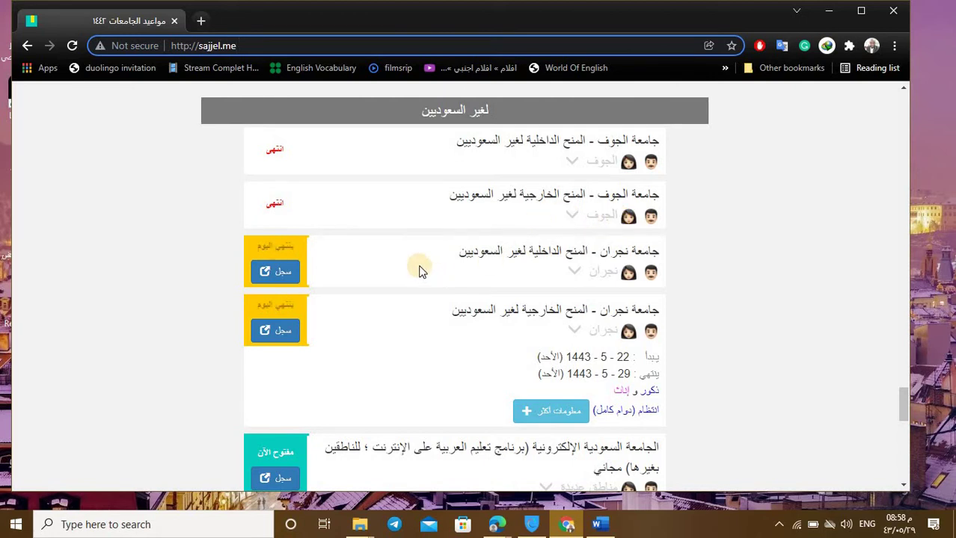
{"action": "scroll", "coordinate": [217, 285], "scroll_direction": "up", "scroll_amount": 1}
{"action": "scroll", "coordinate": [187, 275], "scroll_direction": "up", "scroll_amount": 4}
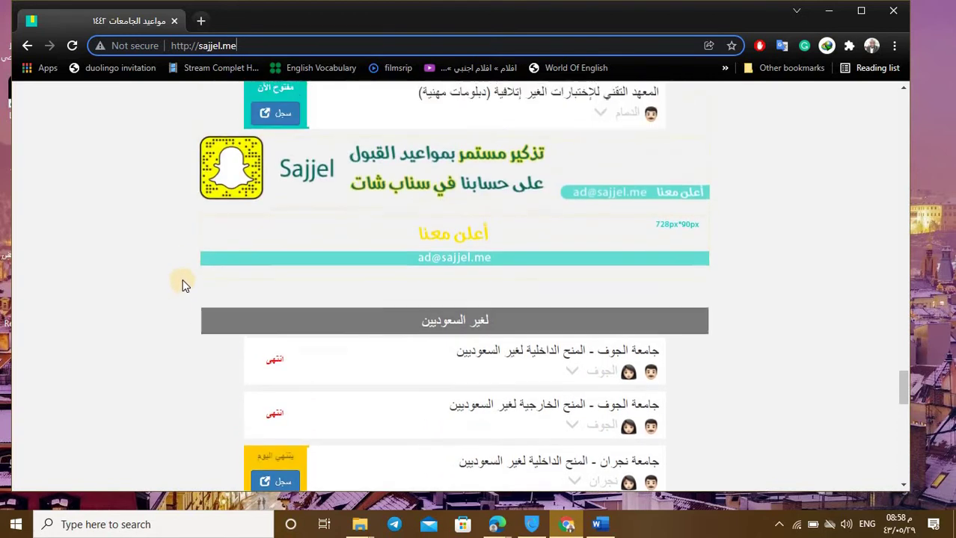
{"action": "scroll", "coordinate": [433, 283], "scroll_direction": "down", "scroll_amount": 3}
{"action": "scroll", "coordinate": [438, 275], "scroll_direction": "up", "scroll_amount": 2}
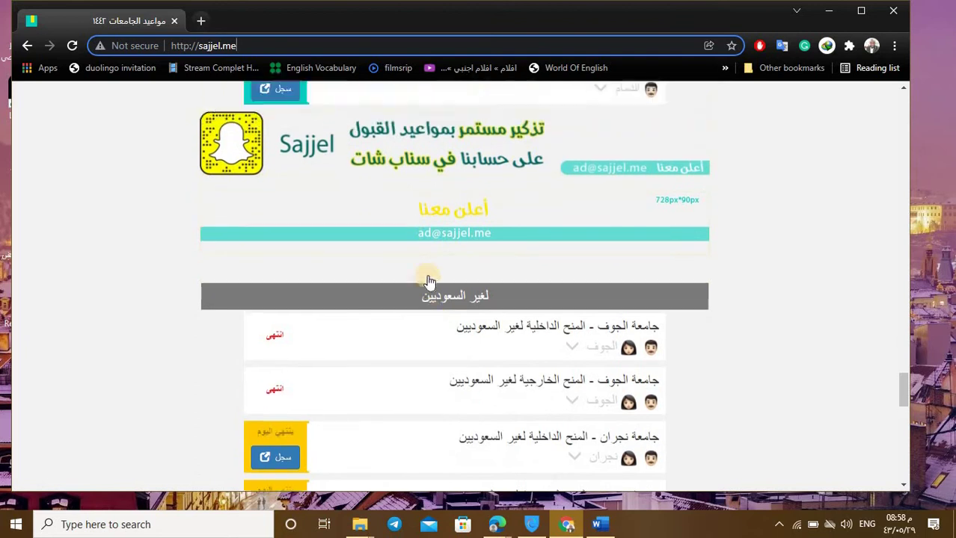
{"action": "scroll", "coordinate": [446, 281], "scroll_direction": "down", "scroll_amount": 4}
{"action": "scroll", "coordinate": [448, 280], "scroll_direction": "up", "scroll_amount": 4}
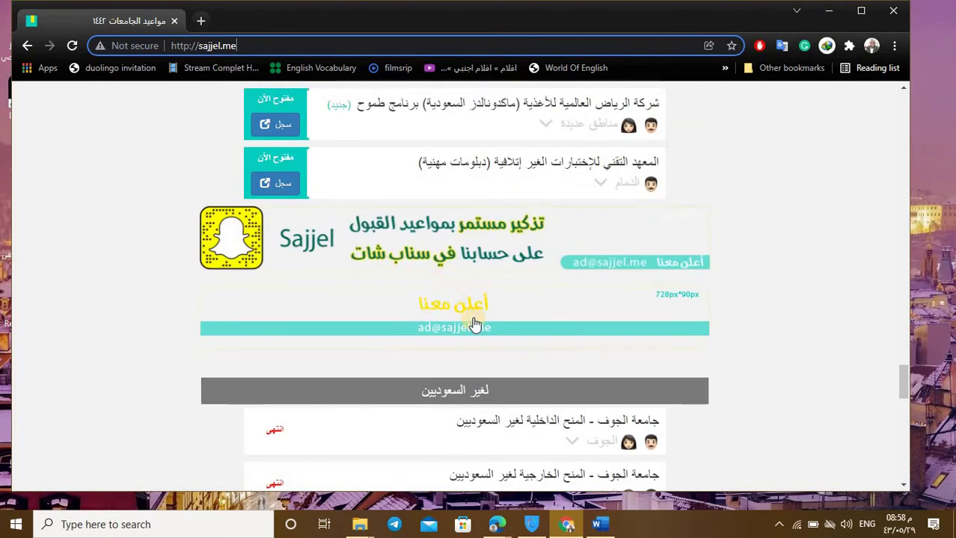
{"action": "scroll", "coordinate": [471, 310], "scroll_direction": "down", "scroll_amount": 1}
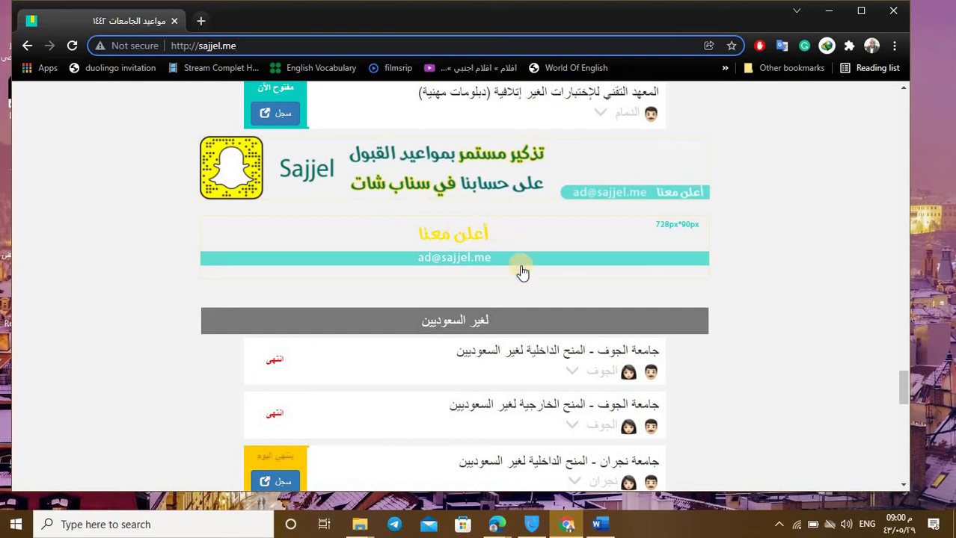
Step: Scroll to the top of the sajjel.me page to reach the deadline section tabs
{"action": "left_click", "coordinate": [447, 301]}
{"action": "scroll", "coordinate": [447, 303], "scroll_direction": "down", "scroll_amount": 1}
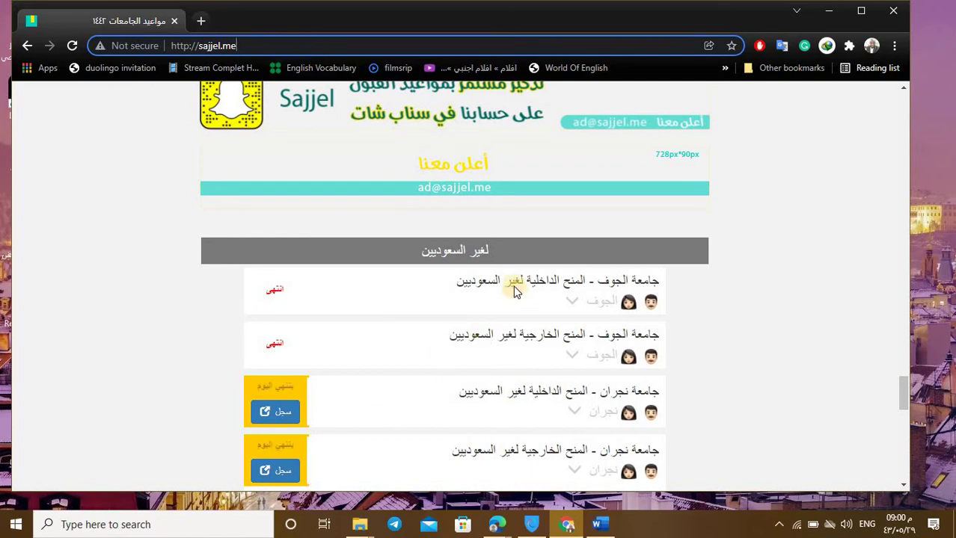
{"action": "scroll", "coordinate": [486, 254], "scroll_direction": "up", "scroll_amount": 15}
{"action": "scroll", "coordinate": [540, 225], "scroll_direction": "up", "scroll_amount": 15}
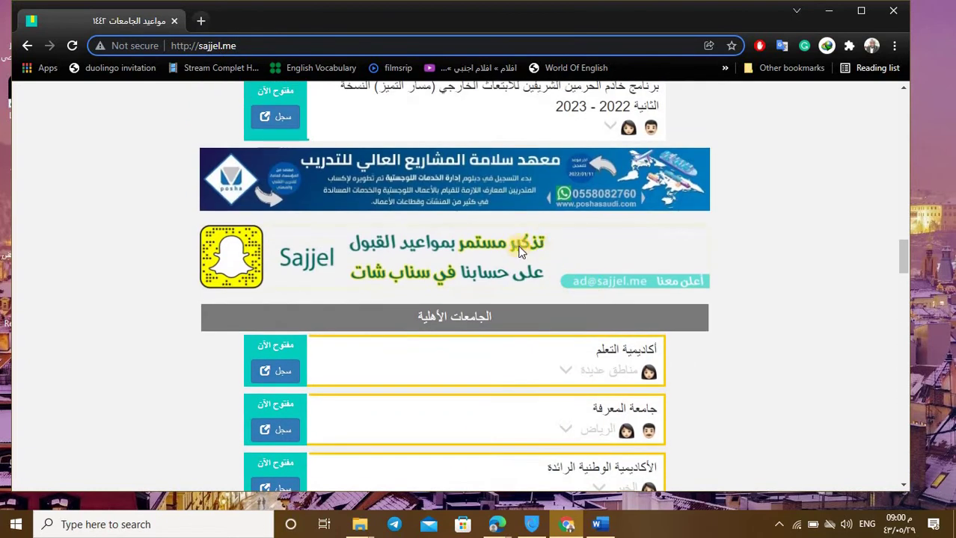
{"action": "scroll", "coordinate": [541, 225], "scroll_direction": "up", "scroll_amount": 10}
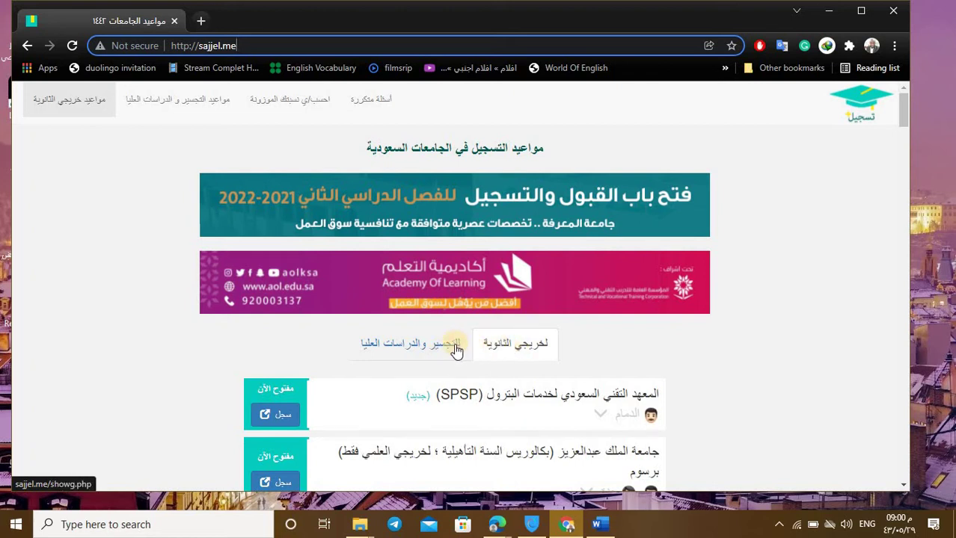
Step: View the bridging and postgraduate programme deadlines on sajjel.me
{"action": "left_click", "coordinate": [410, 351]}
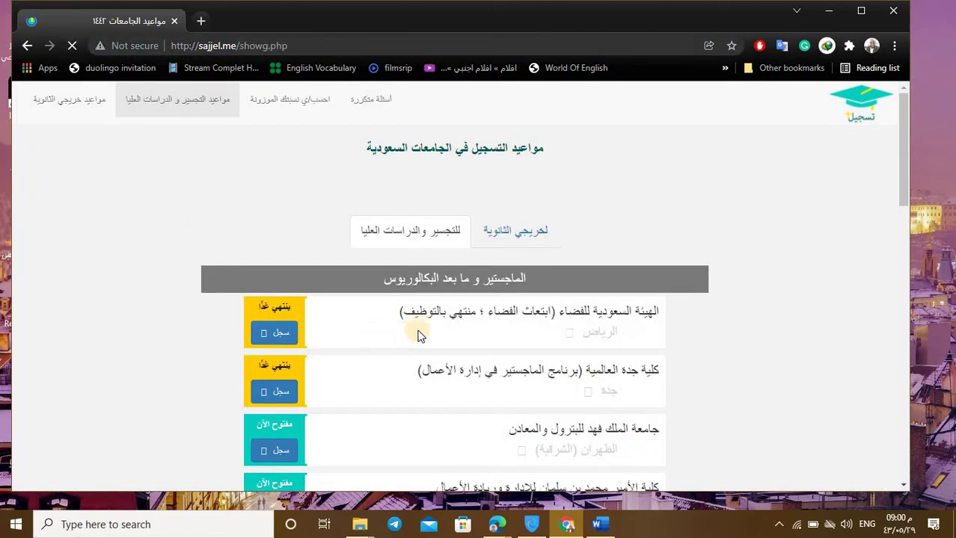
{"action": "scroll", "coordinate": [416, 324], "scroll_direction": "down", "scroll_amount": 10}
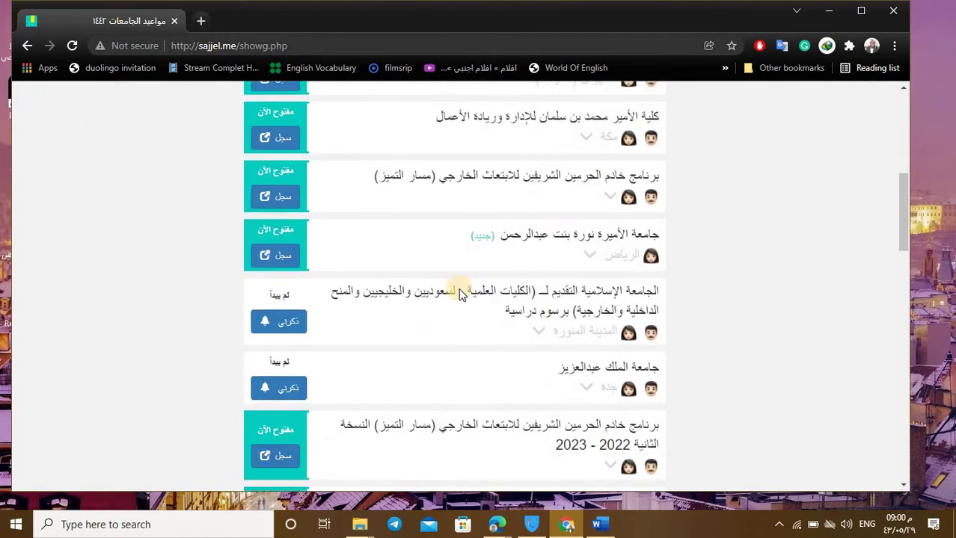
{"action": "scroll", "coordinate": [453, 272], "scroll_direction": "up", "scroll_amount": 10}
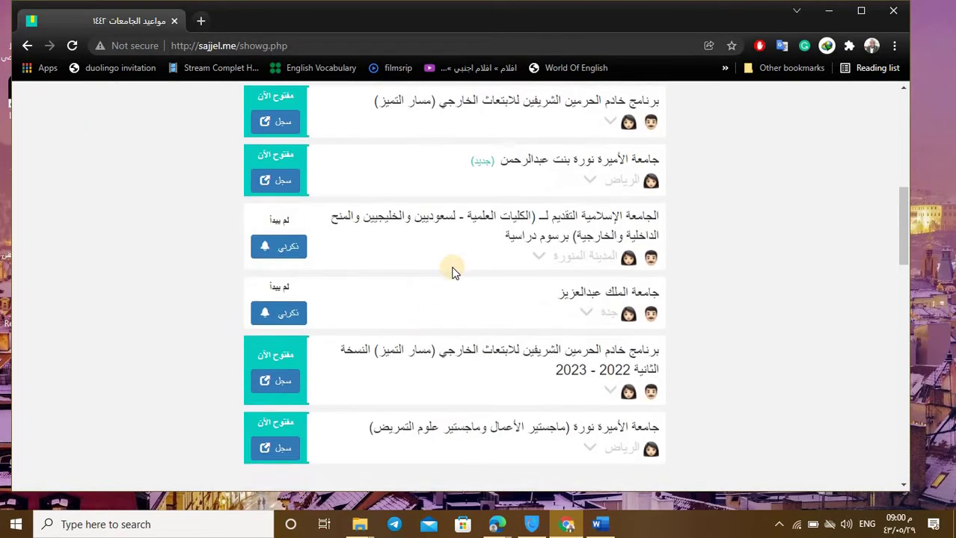
{"action": "scroll", "coordinate": [457, 252], "scroll_direction": "up", "scroll_amount": 1}
Step: Return to the high-school graduates listings and close the university promotion popup
{"action": "left_click", "coordinate": [513, 276]}
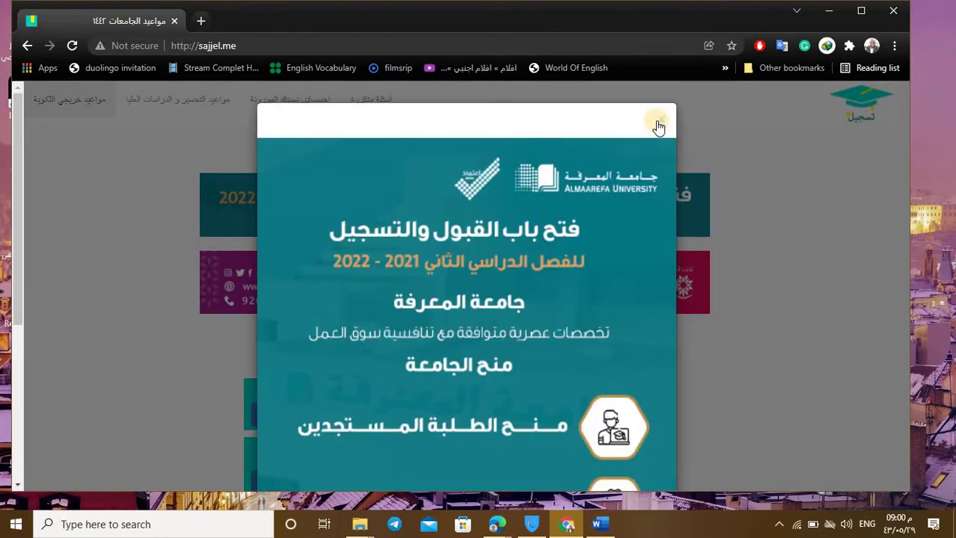
{"action": "left_click", "coordinate": [656, 125]}
{"action": "scroll", "coordinate": [518, 267], "scroll_direction": "down", "scroll_amount": 3}
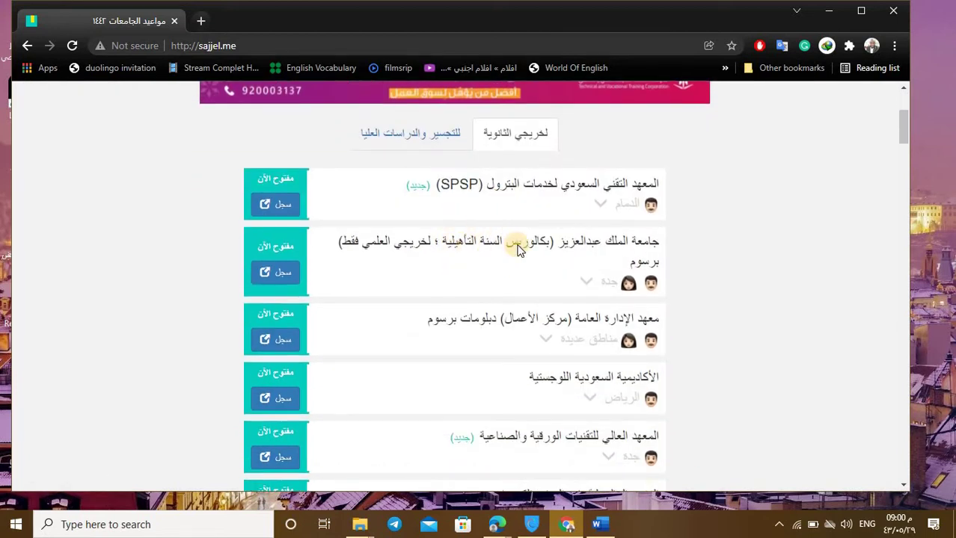
Step: Browse the institutes list down to the private universities (الجامعات الأهلية) section
{"action": "scroll", "coordinate": [516, 249], "scroll_direction": "down", "scroll_amount": 5}
{"action": "scroll", "coordinate": [526, 251], "scroll_direction": "down", "scroll_amount": 9}
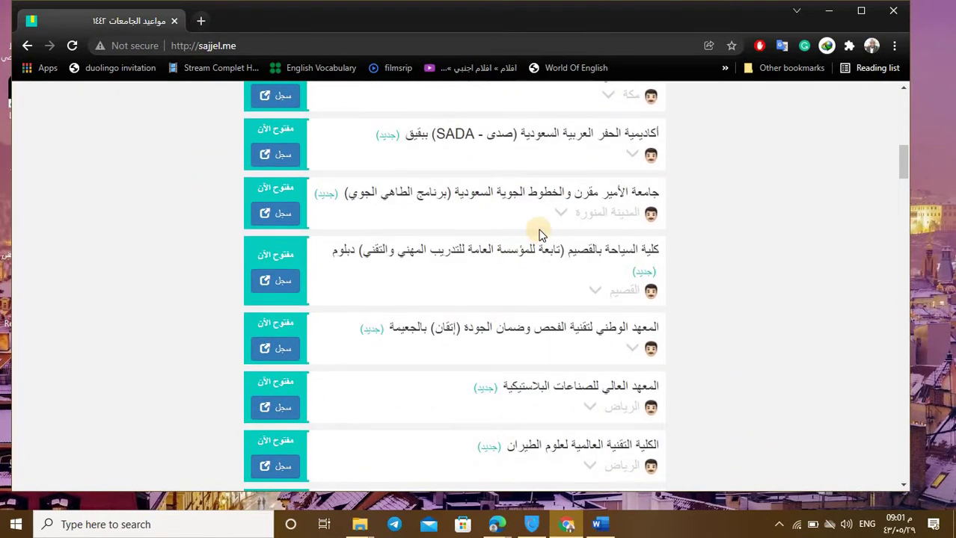
{"action": "scroll", "coordinate": [540, 251], "scroll_direction": "down", "scroll_amount": 3}
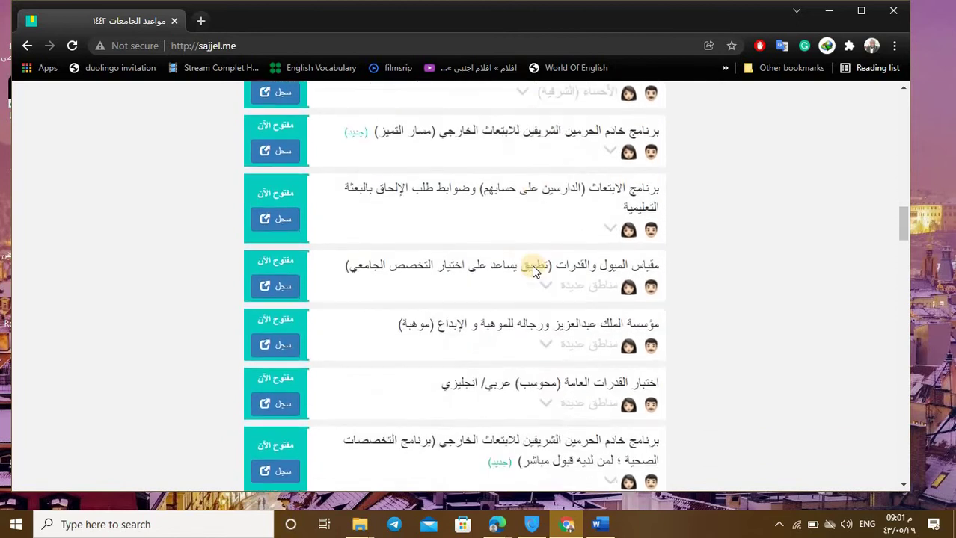
{"action": "scroll", "coordinate": [532, 260], "scroll_direction": "down", "scroll_amount": 5}
{"action": "scroll", "coordinate": [533, 261], "scroll_direction": "down", "scroll_amount": 1}
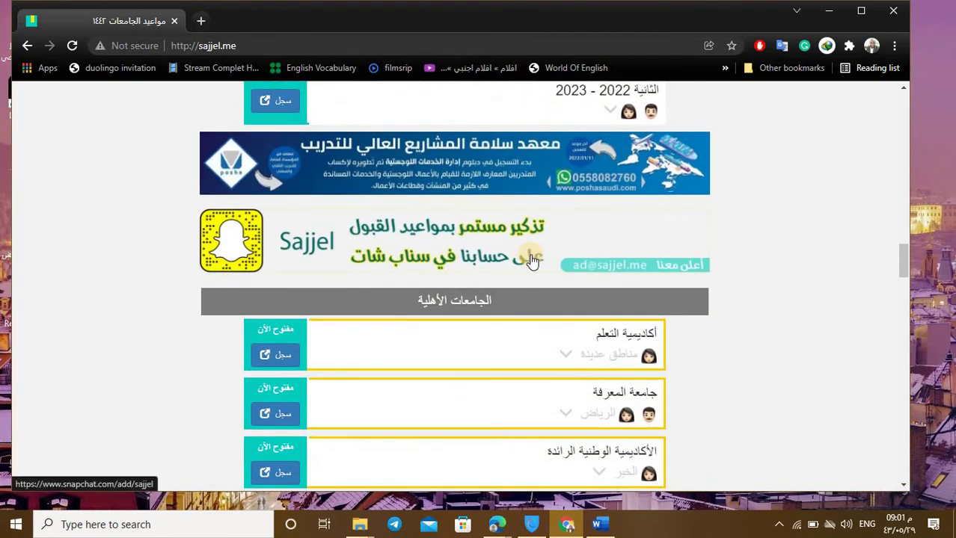
{"action": "scroll", "coordinate": [537, 262], "scroll_direction": "down", "scroll_amount": 1}
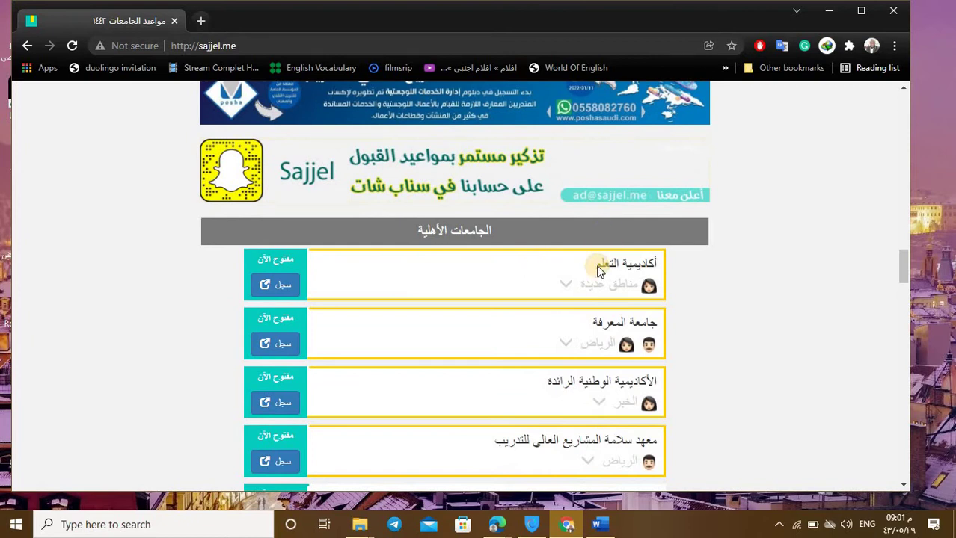
{"action": "scroll", "coordinate": [577, 260], "scroll_direction": "down", "scroll_amount": 3}
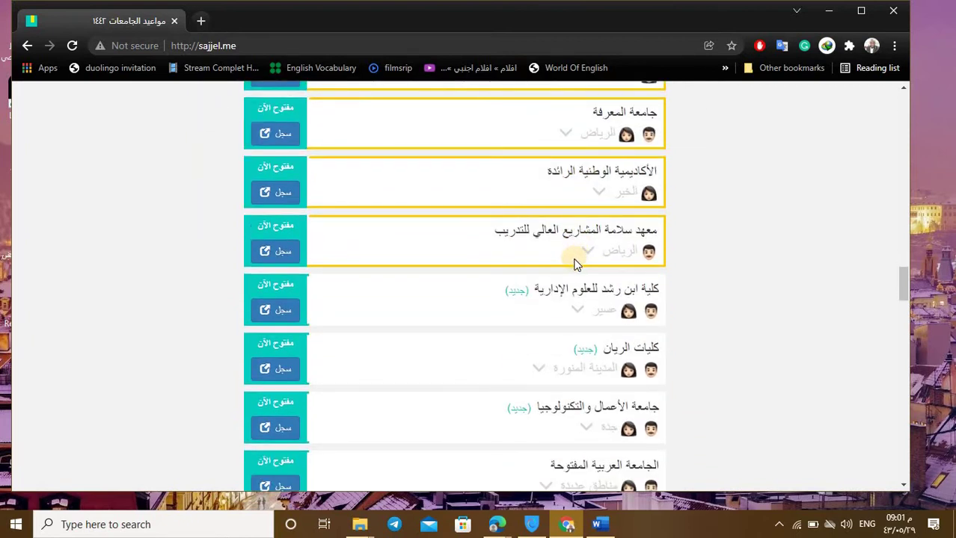
{"action": "scroll", "coordinate": [572, 258], "scroll_direction": "up", "scroll_amount": 2}
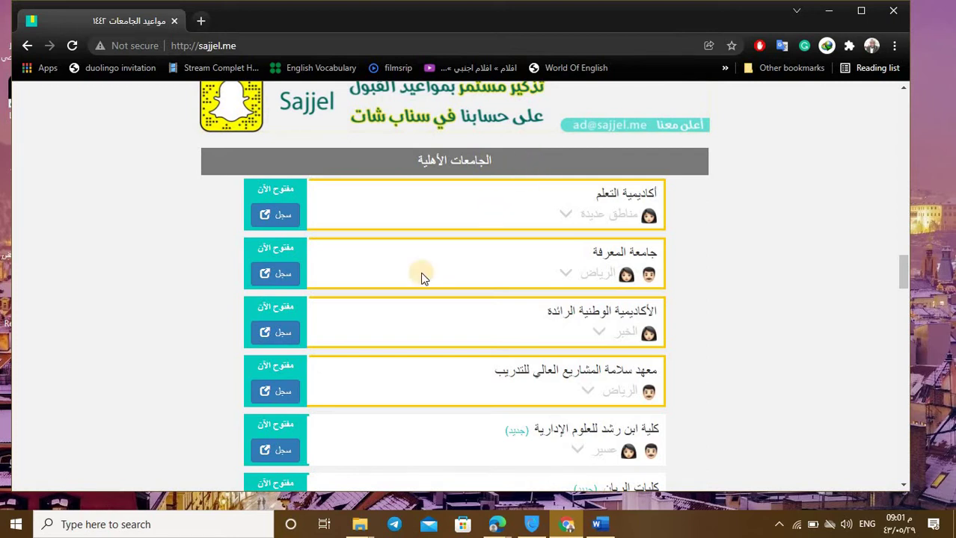
Step: Scroll on to the non-Saudi (لغير السعوديين) section with the Jouf and Najran entries
{"action": "scroll", "coordinate": [466, 283], "scroll_direction": "down", "scroll_amount": 2}
{"action": "scroll", "coordinate": [447, 244], "scroll_direction": "up", "scroll_amount": 3}
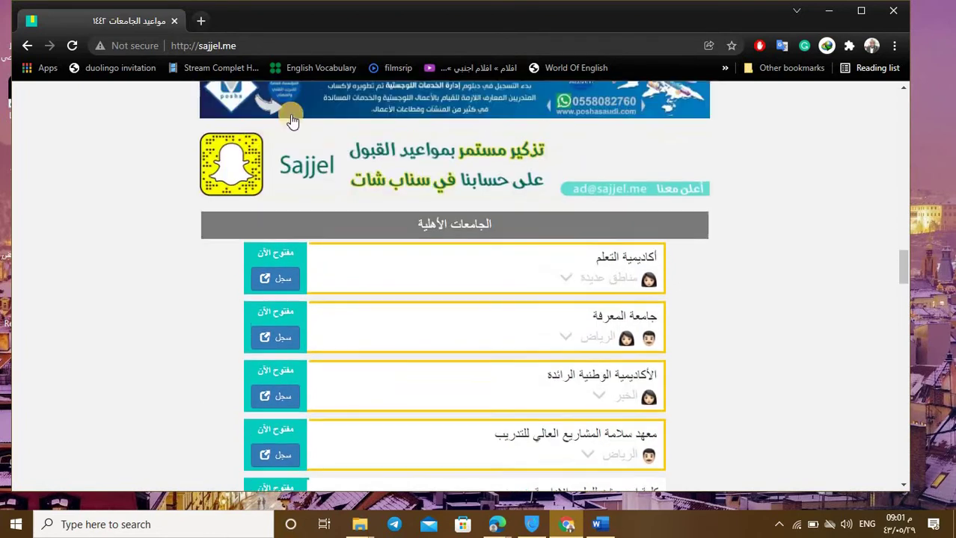
{"action": "scroll", "coordinate": [524, 227], "scroll_direction": "down", "scroll_amount": 8}
{"action": "scroll", "coordinate": [531, 271], "scroll_direction": "down", "scroll_amount": 10}
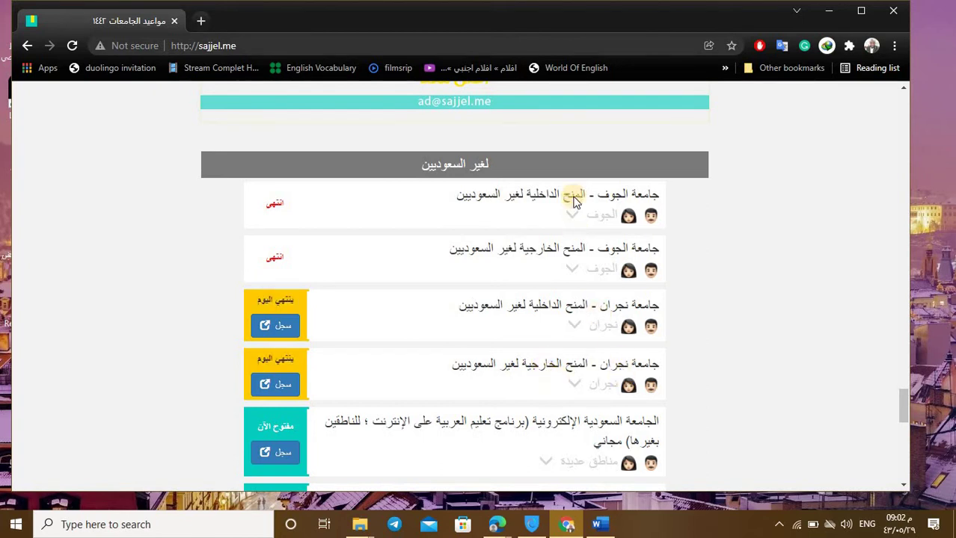
{"action": "scroll", "coordinate": [296, 409], "scroll_direction": "down", "scroll_amount": 1}
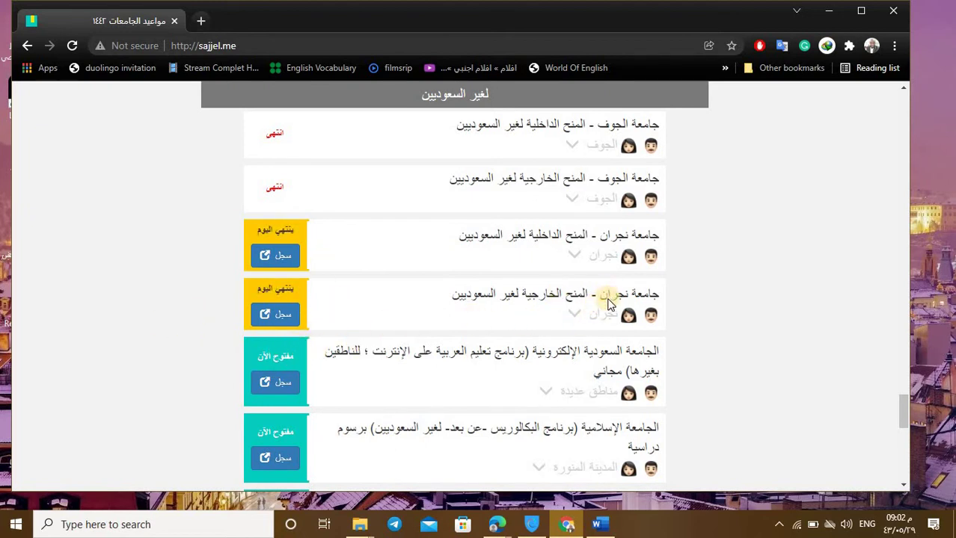
Step: Expand the Najran external scholarship row to read its full-time, 22-5-1443 to 29-5-1443 details
{"action": "left_click", "coordinate": [579, 325]}
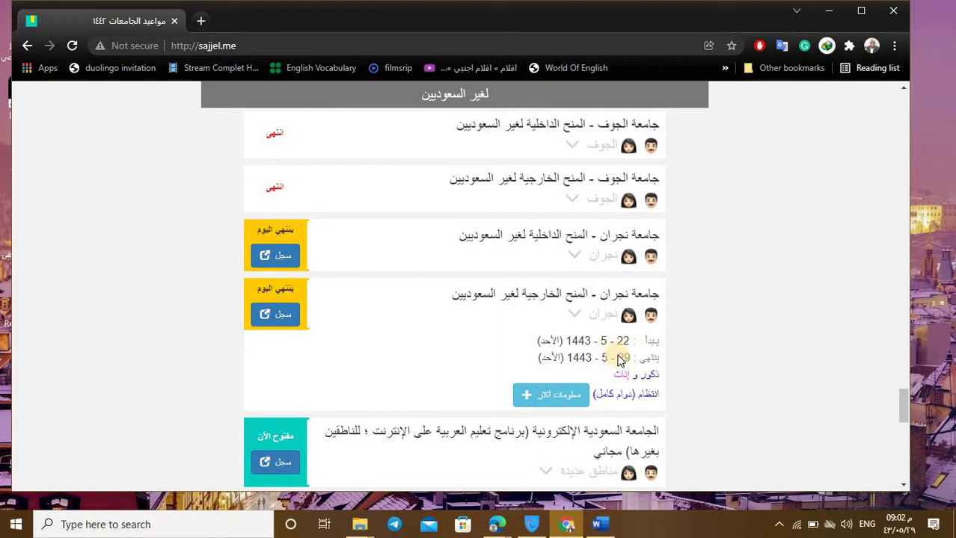
{"action": "scroll", "coordinate": [576, 341], "scroll_direction": "down", "scroll_amount": 2}
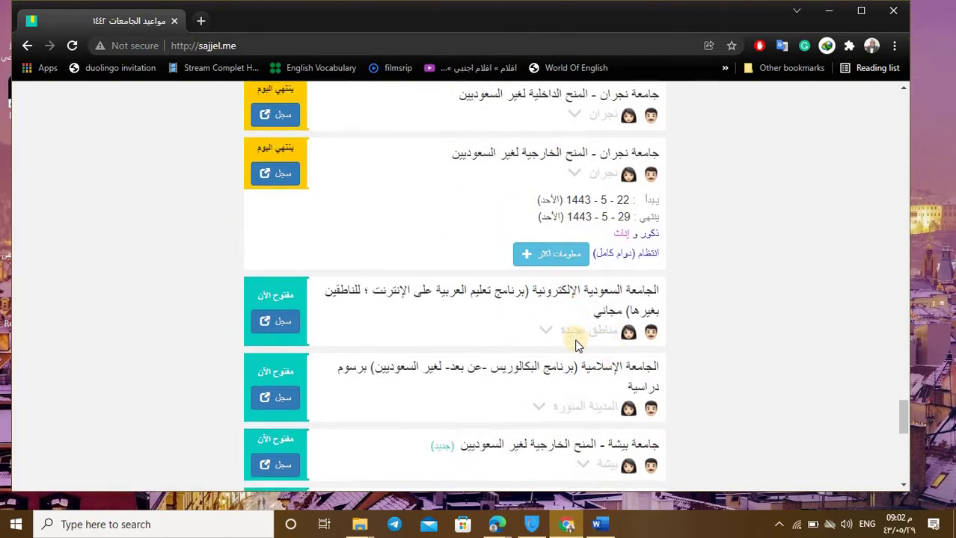
{"action": "scroll", "coordinate": [570, 338], "scroll_direction": "down", "scroll_amount": 3}
{"action": "scroll", "coordinate": [567, 335], "scroll_direction": "down", "scroll_amount": 2}
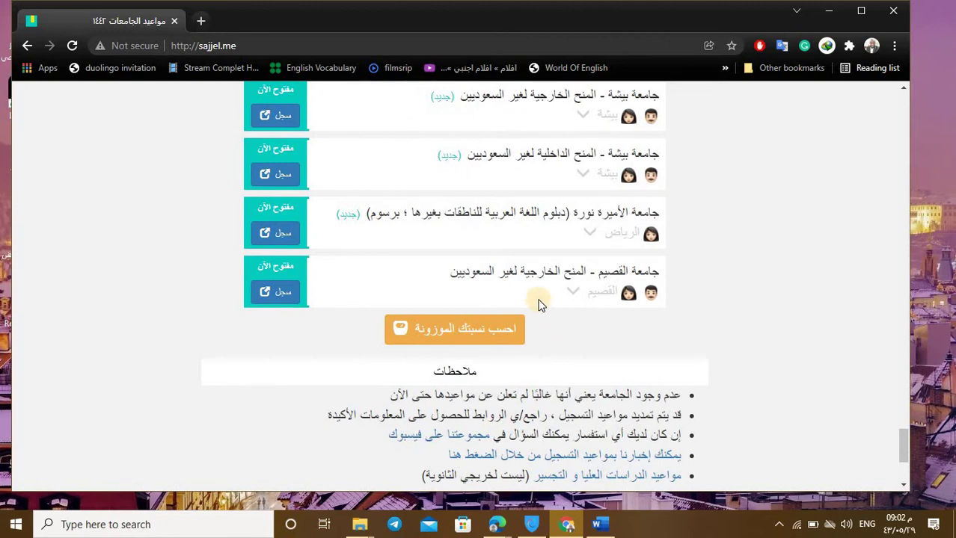
{"action": "scroll", "coordinate": [554, 295], "scroll_direction": "up", "scroll_amount": 9}
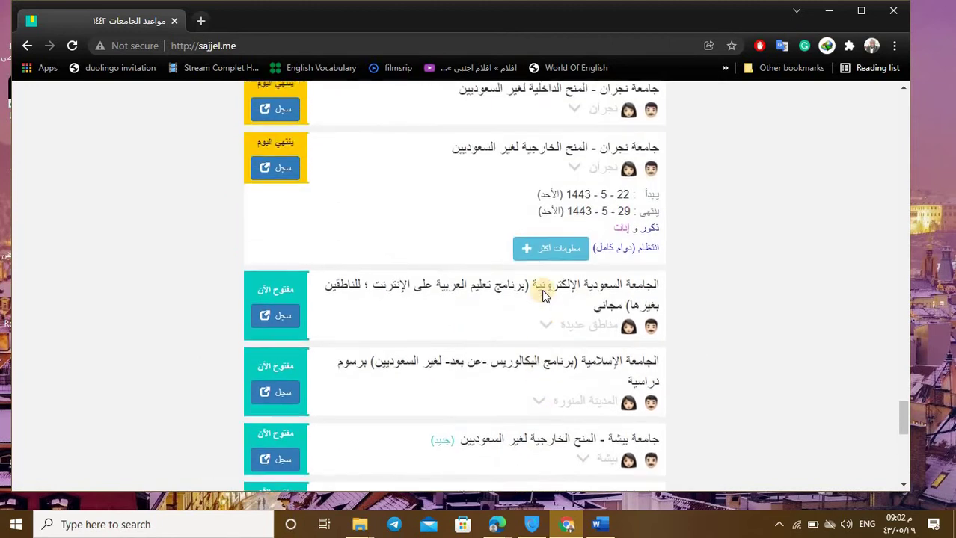
{"action": "scroll", "coordinate": [419, 250], "scroll_direction": "down", "scroll_amount": 2}
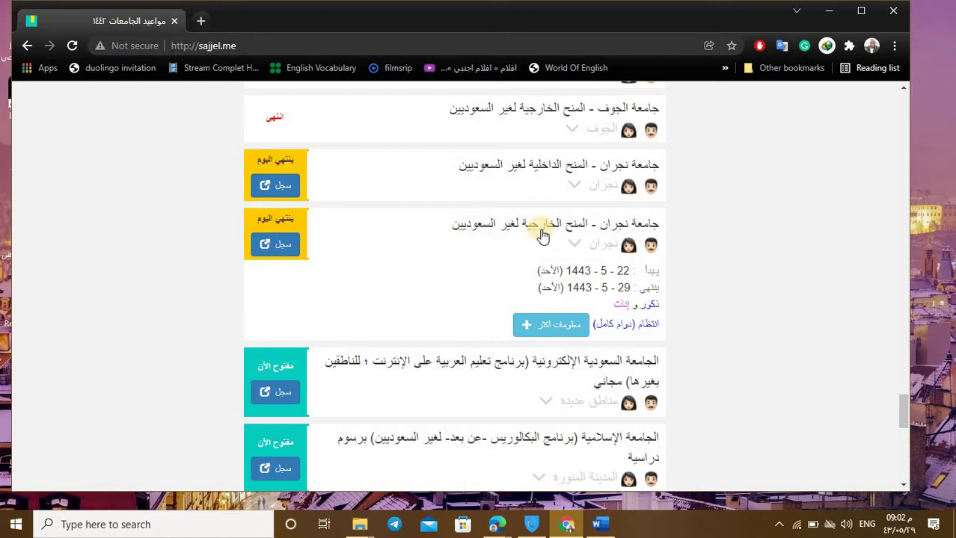
{"action": "scroll", "coordinate": [533, 246], "scroll_direction": "down", "scroll_amount": 5}
{"action": "scroll", "coordinate": [528, 273], "scroll_direction": "down", "scroll_amount": 1}
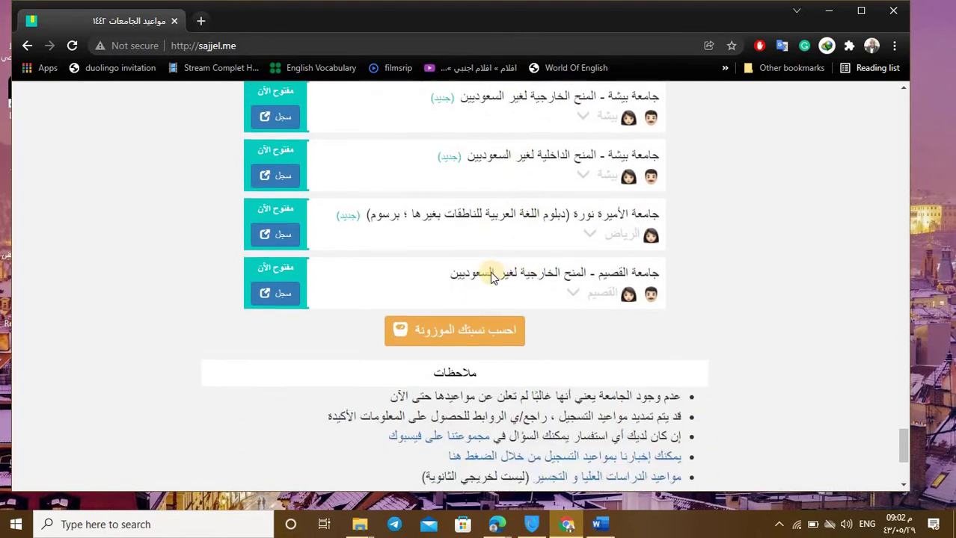
{"action": "scroll", "coordinate": [493, 272], "scroll_direction": "up", "scroll_amount": 6}
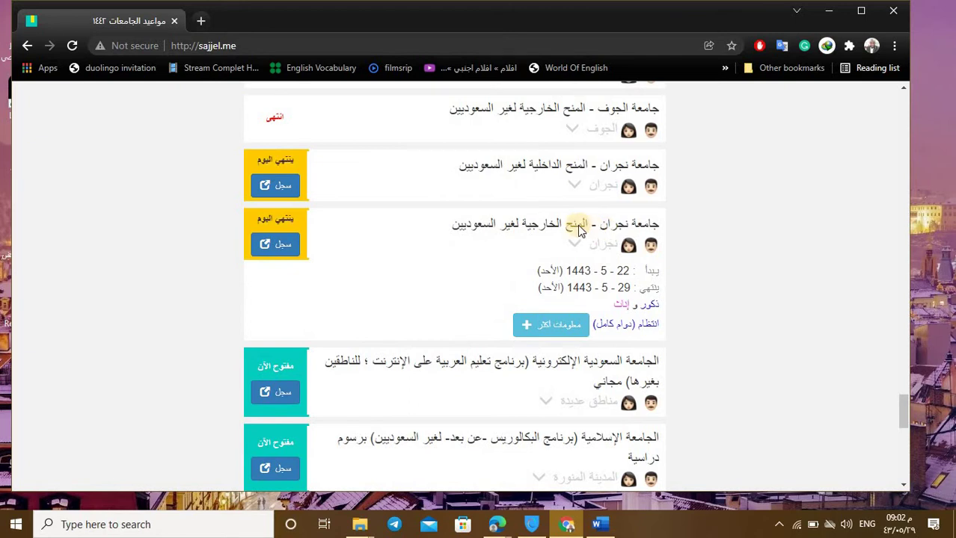
{"action": "scroll", "coordinate": [587, 299], "scroll_direction": "down", "scroll_amount": 5}
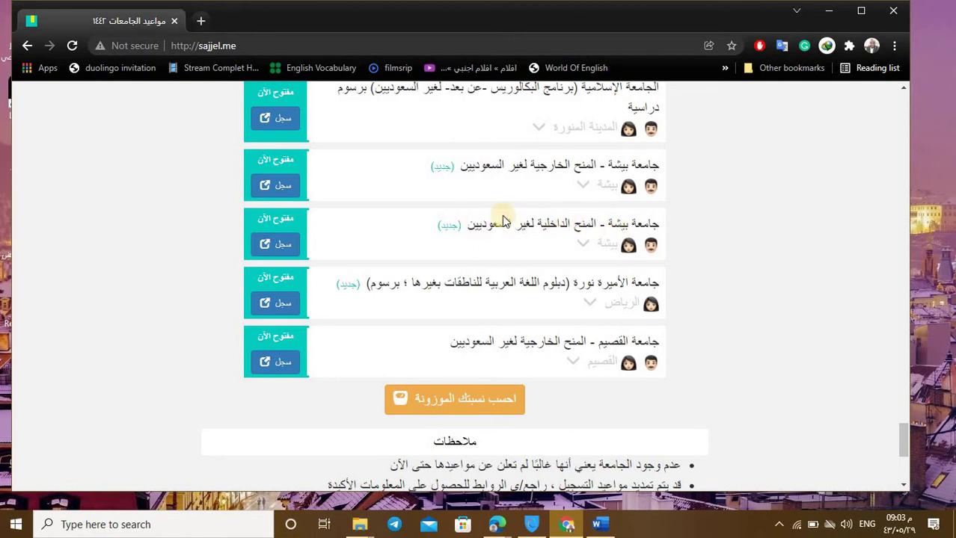
{"action": "scroll", "coordinate": [502, 258], "scroll_direction": "up", "scroll_amount": 4}
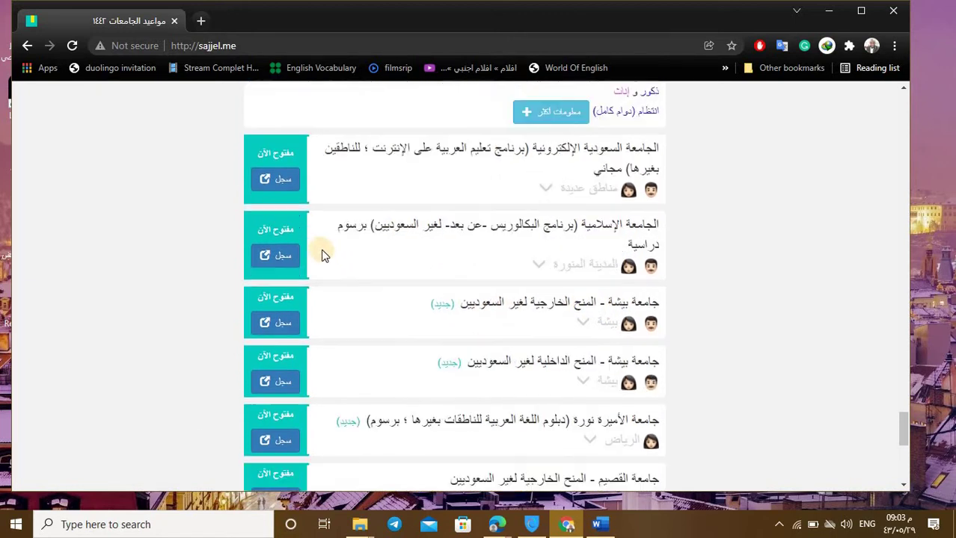
{"action": "scroll", "coordinate": [334, 254], "scroll_direction": "up", "scroll_amount": 1}
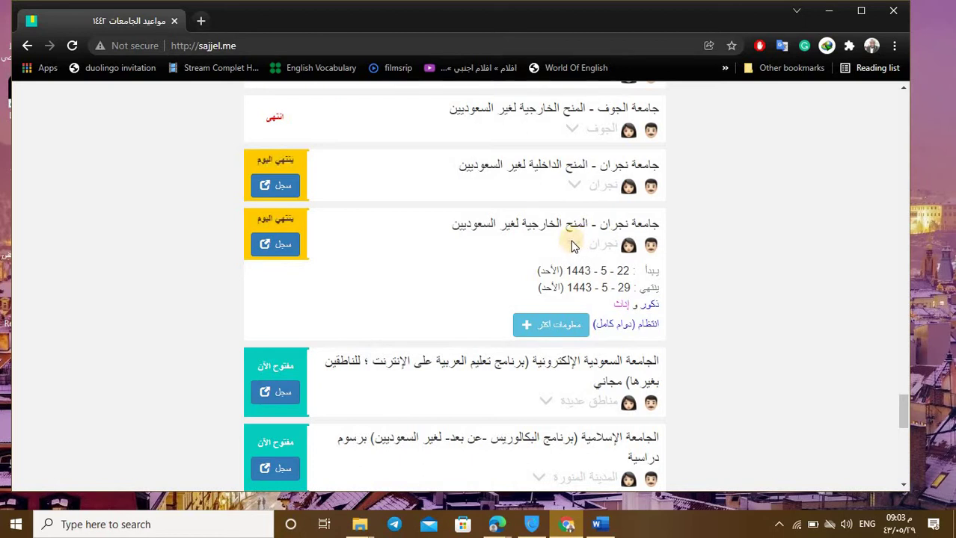
{"action": "mouse_move", "coordinate": [596, 525]}
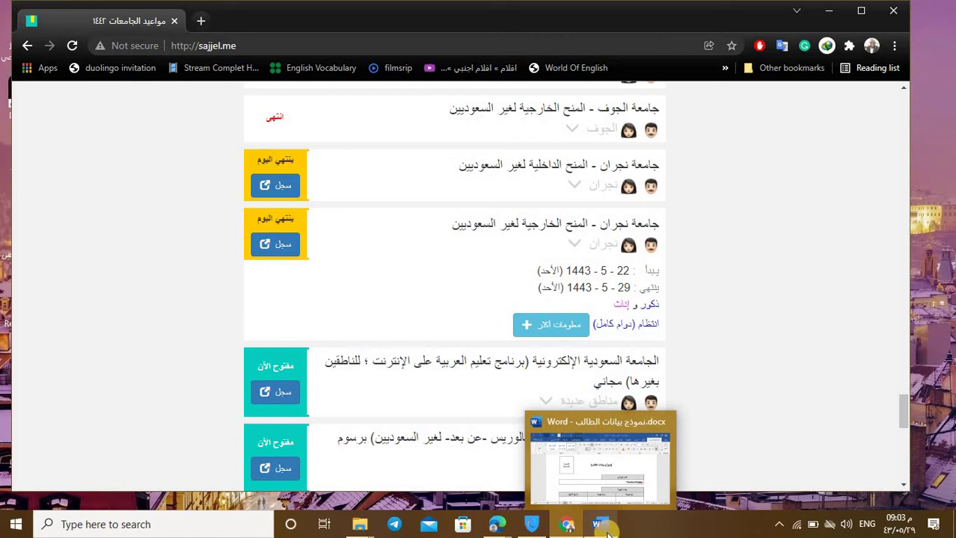
Step: Bring the Word student data form back full-screen and select the full-name cell
{"action": "left_click", "coordinate": [606, 528]}
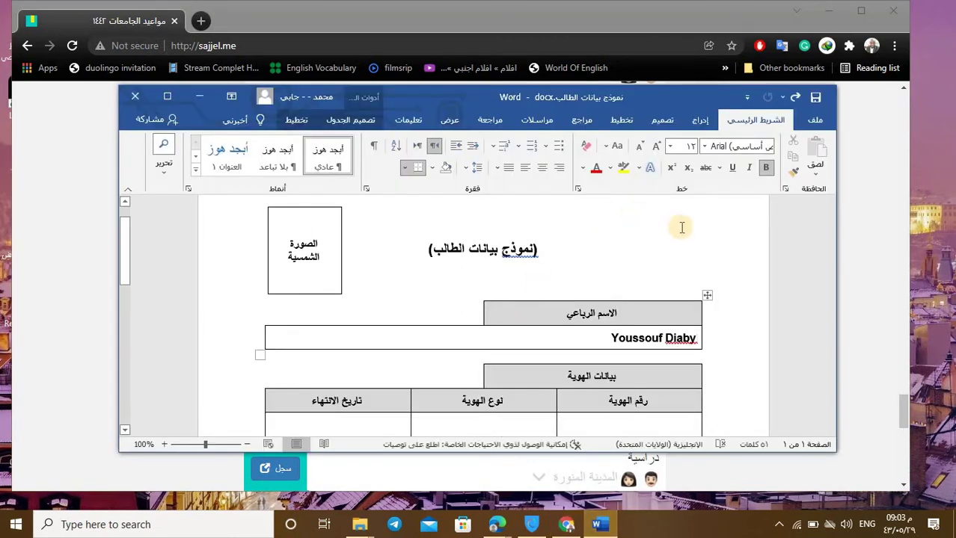
{"action": "left_click", "coordinate": [169, 100]}
{"action": "left_click_drag", "start_coordinate": [612, 249], "coordinate": [673, 247]}
{"action": "right_click", "coordinate": [677, 250]}
{"action": "left_click", "coordinate": [618, 247]}
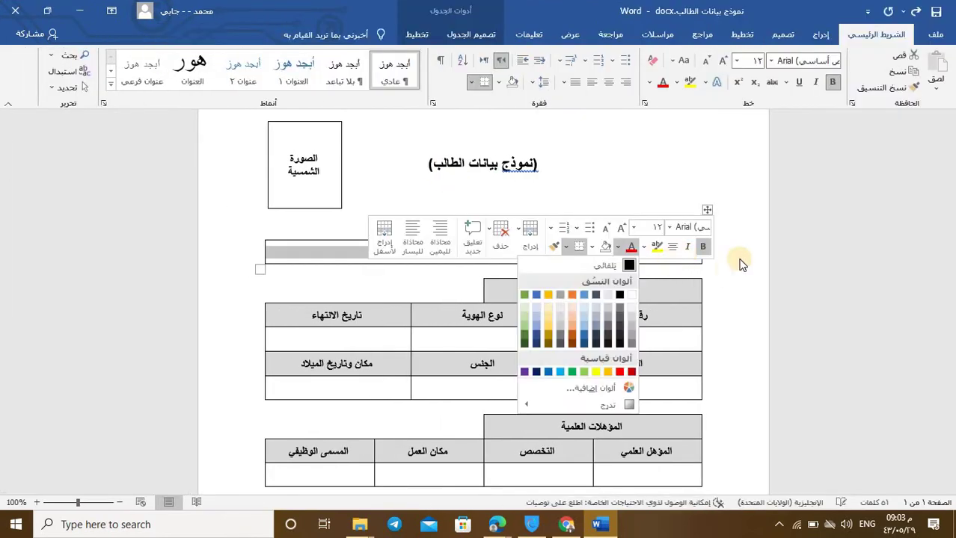
{"action": "left_click", "coordinate": [681, 258]}
Step: Replace the name cell's text with the student's full name in Latin letters
{"action": "double_click", "coordinate": [680, 253]}
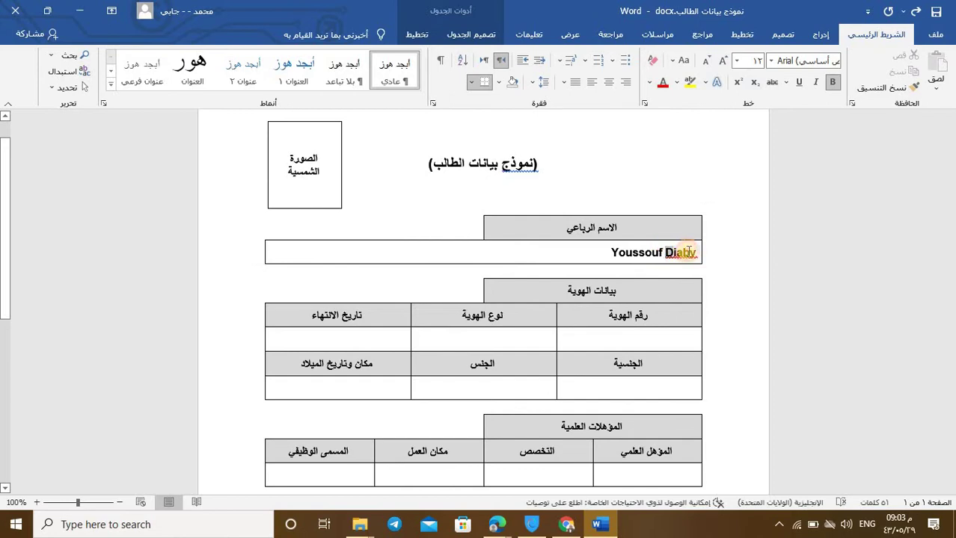
{"action": "key", "text": "BackSpace"}
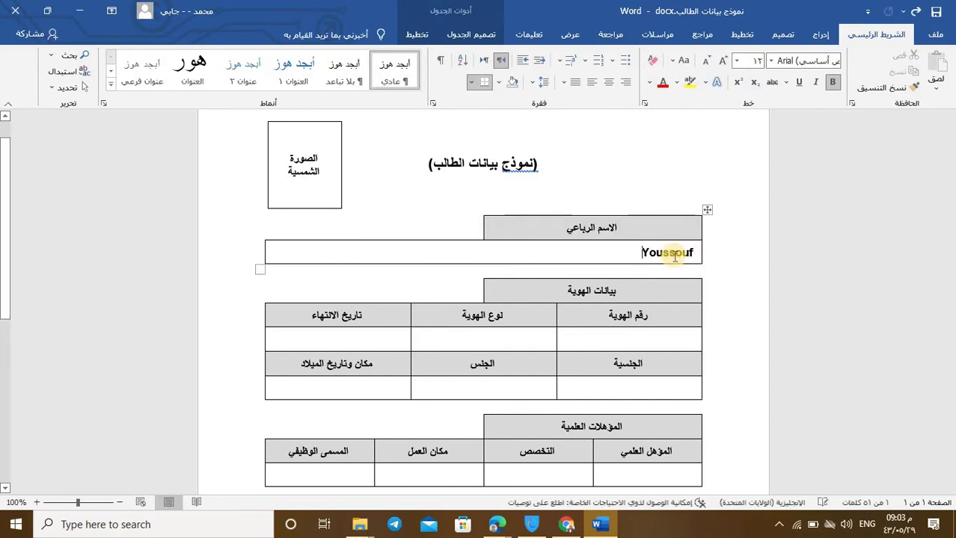
{"action": "key", "text": "BackSpace"}
{"action": "key", "text": "BackSpace"}
{"action": "key", "text": "BackSpace"}
{"action": "key", "text": "BackSpace"}
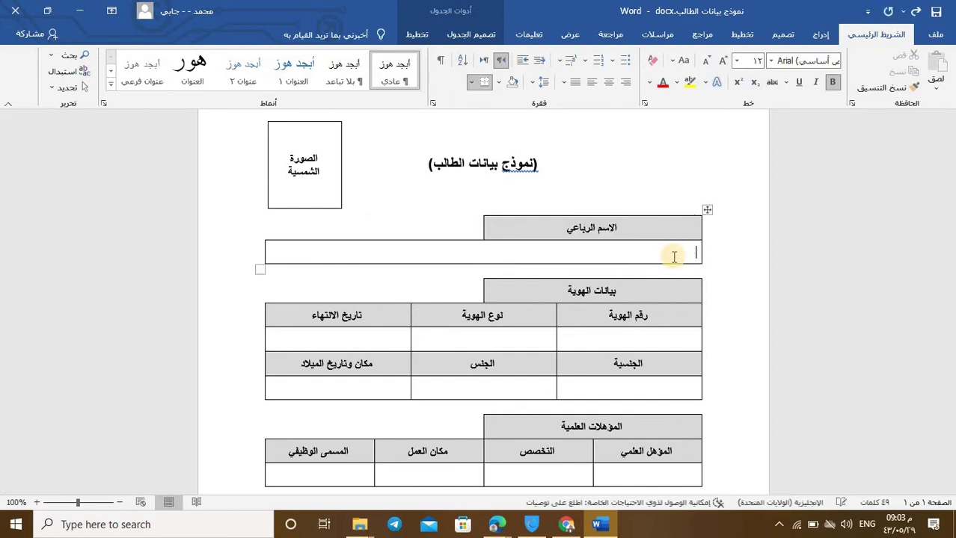
{"action": "key", "text": "alt+shift"}
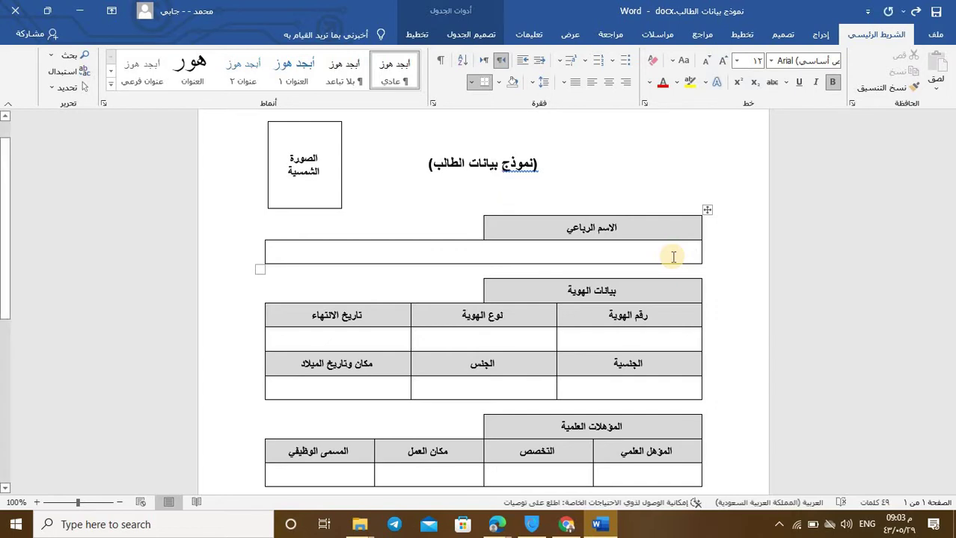
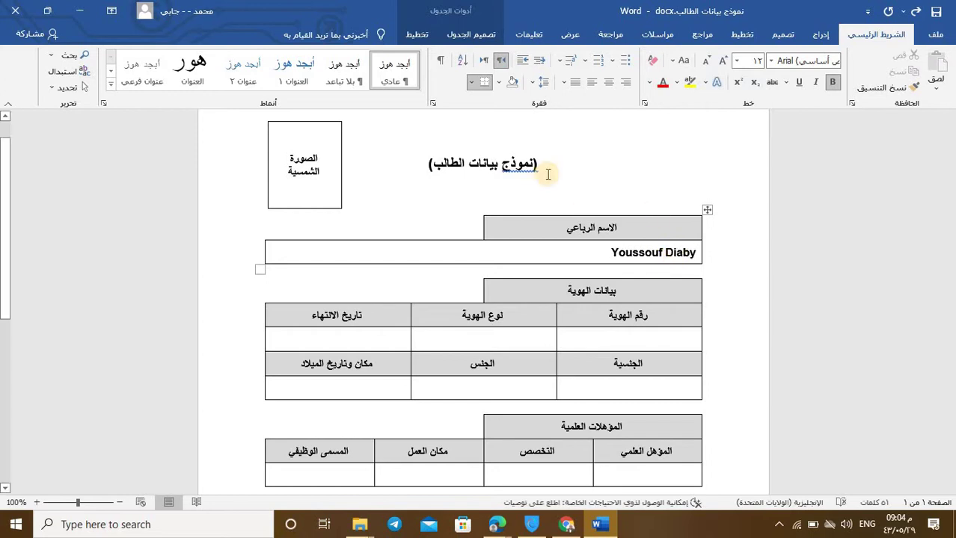
{"action": "scroll", "coordinate": [553, 239], "scroll_direction": "down", "scroll_amount": 3}
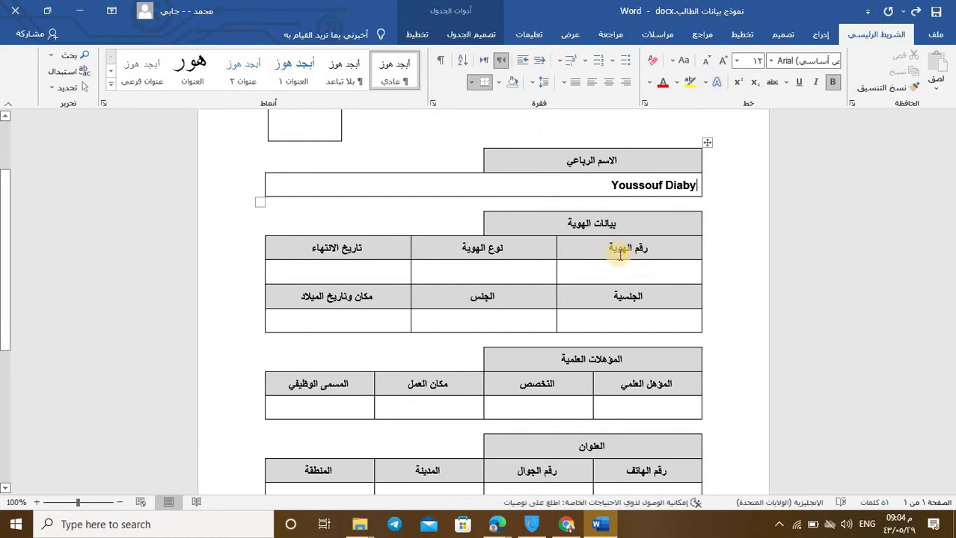
Step: Enter the student's passport number under رقم الهوية and Passport under نوع الهوية
{"action": "left_click", "coordinate": [633, 268]}
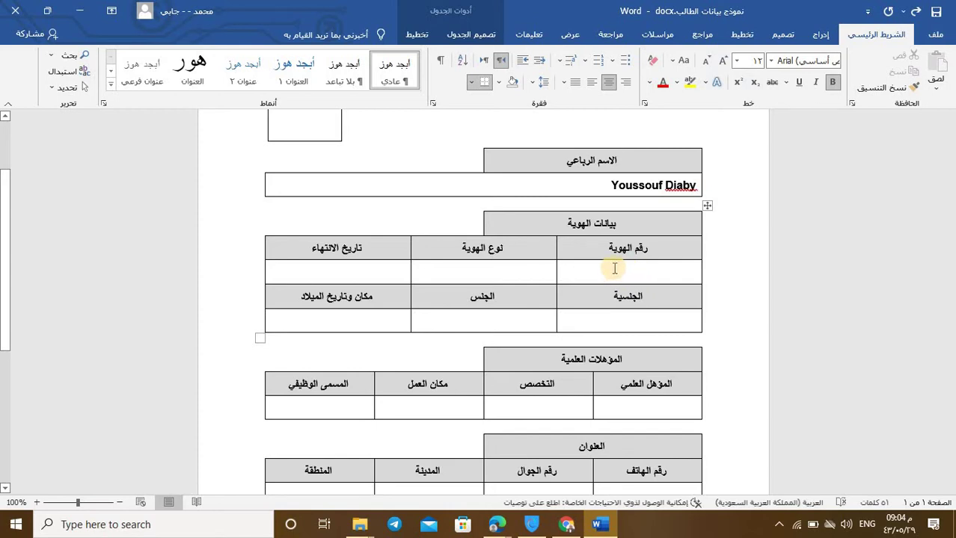
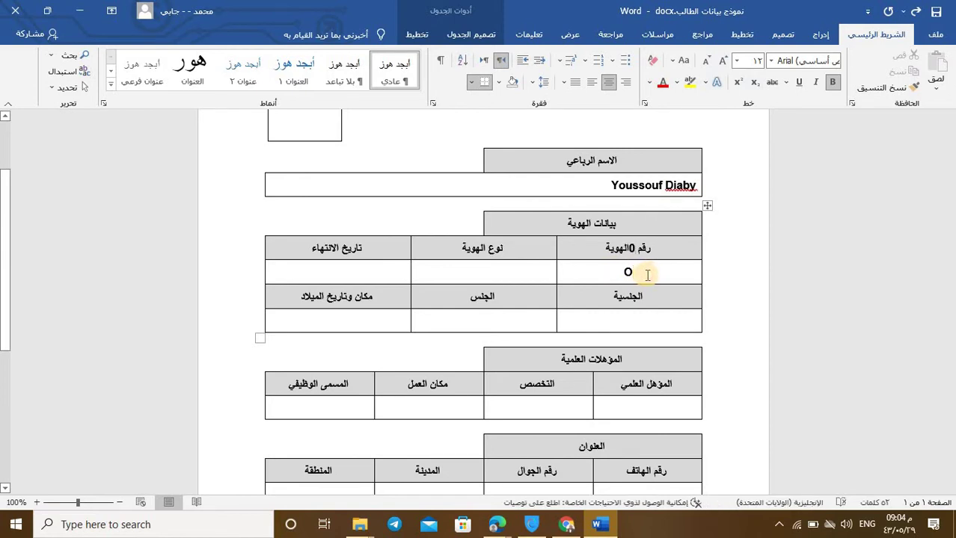
{"action": "key", "text": "alt+shift"}
{"action": "key", "text": "alt+shift"}
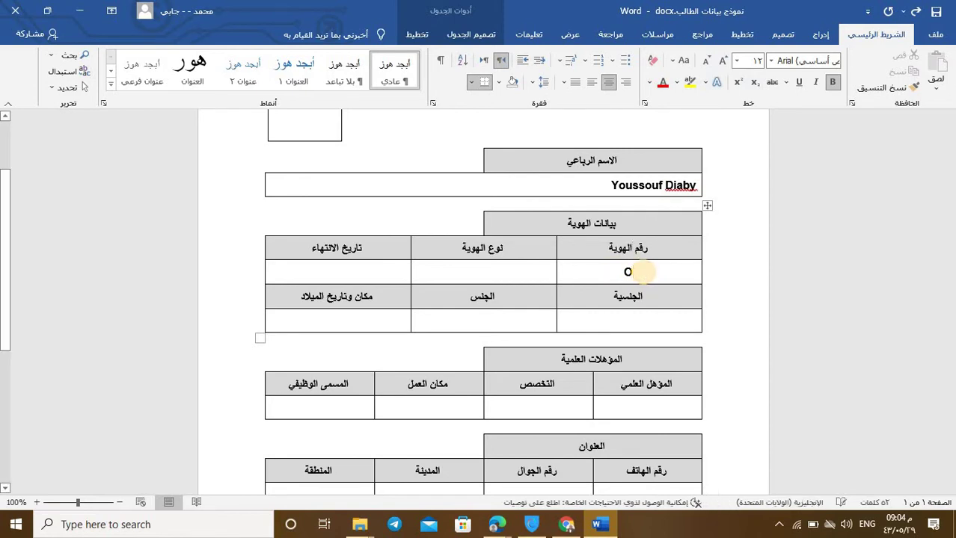
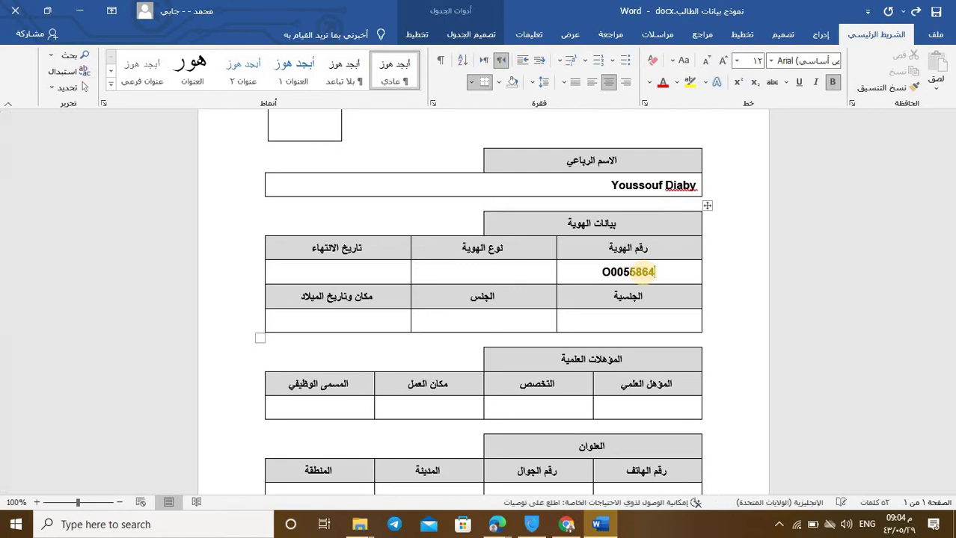
{"action": "left_click", "coordinate": [494, 272]}
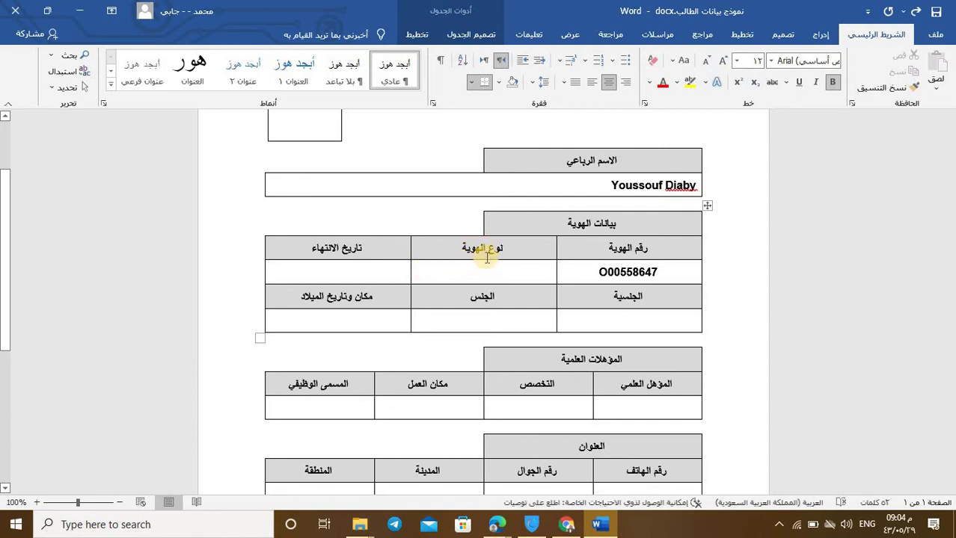
{"action": "type", "text": "O"}
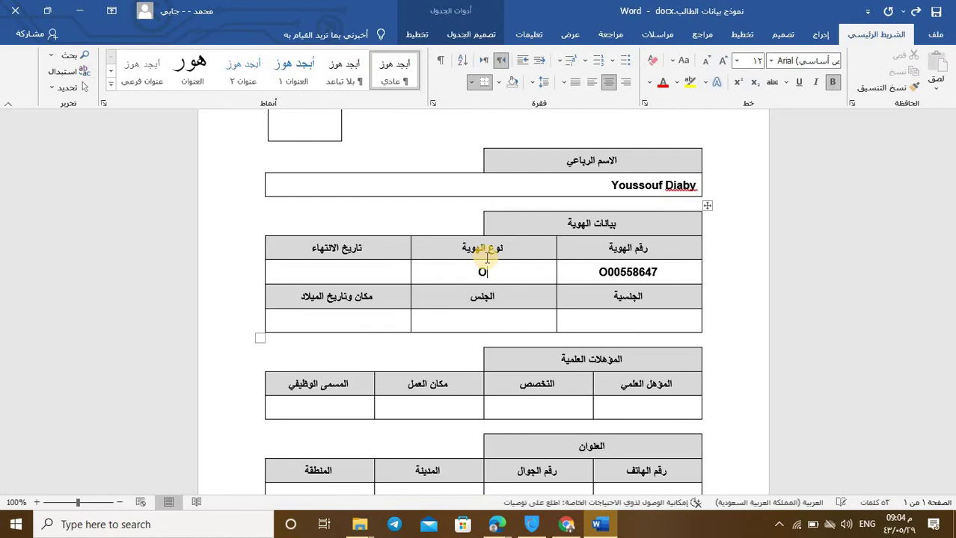
{"action": "type", "text": "Pa"}
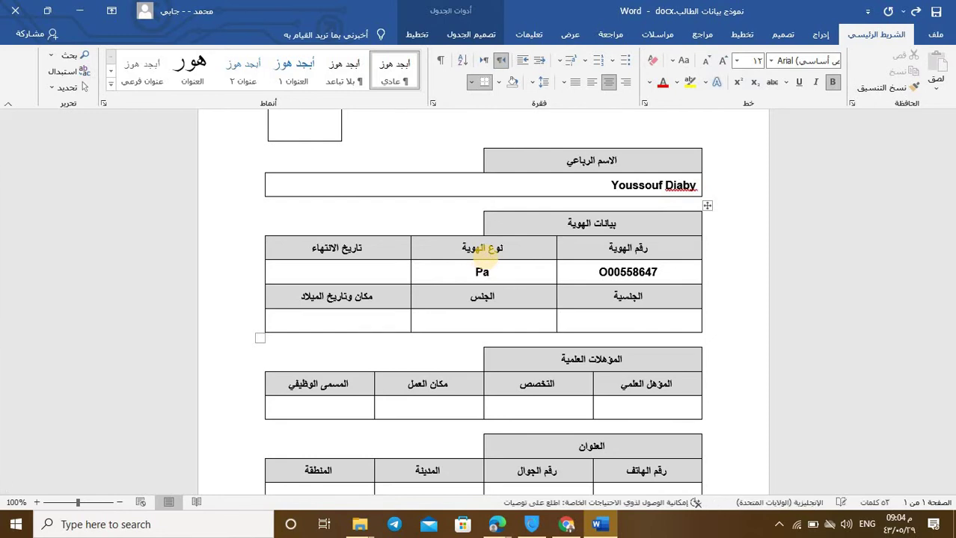
{"action": "type", "text": "ssport"}
Step: Enter 20/02/2024 as the expiry date, correcting the initially typed year 1999
{"action": "left_click", "coordinate": [366, 270]}
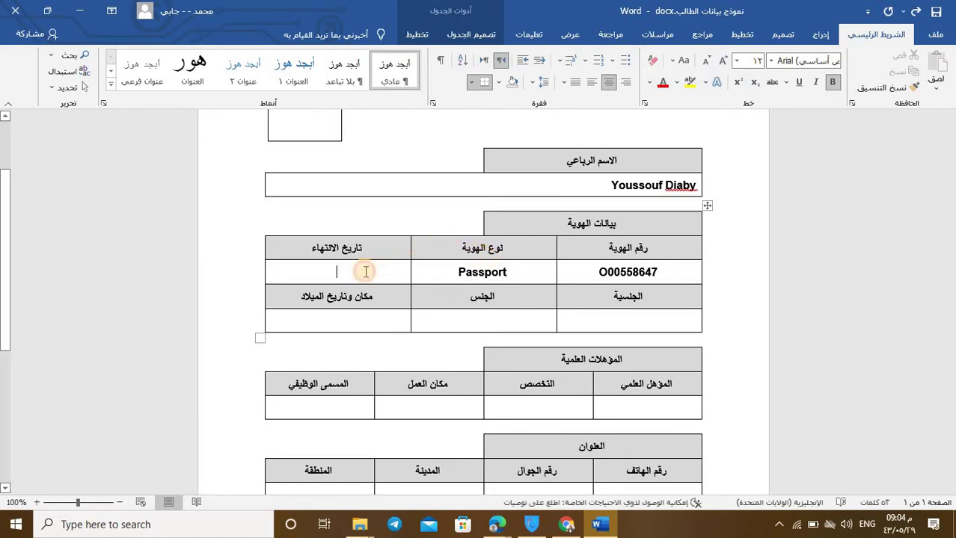
{"action": "key", "text": "alt+shift"}
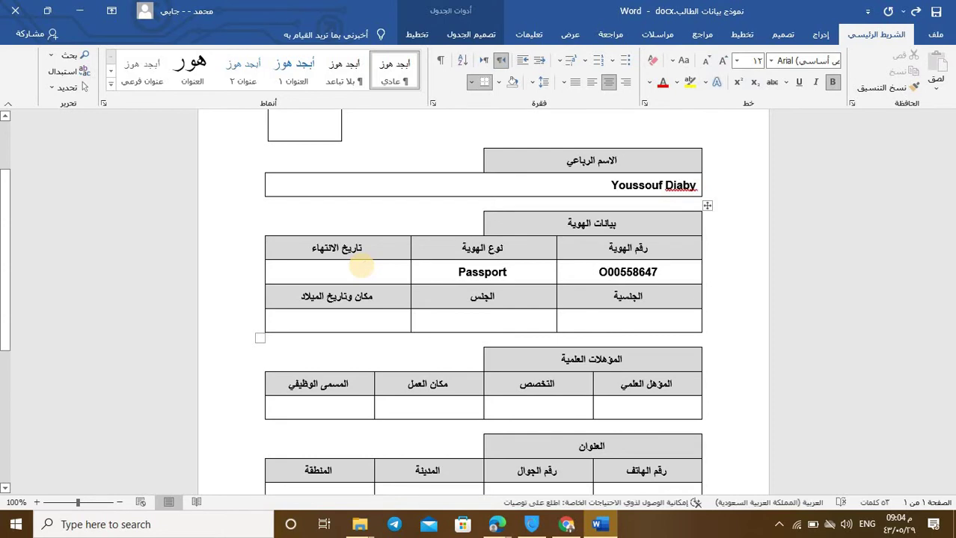
{"action": "type", "text": "20"}
{"action": "key", "text": "alt+shift"}
{"action": "type", "text": "/"}
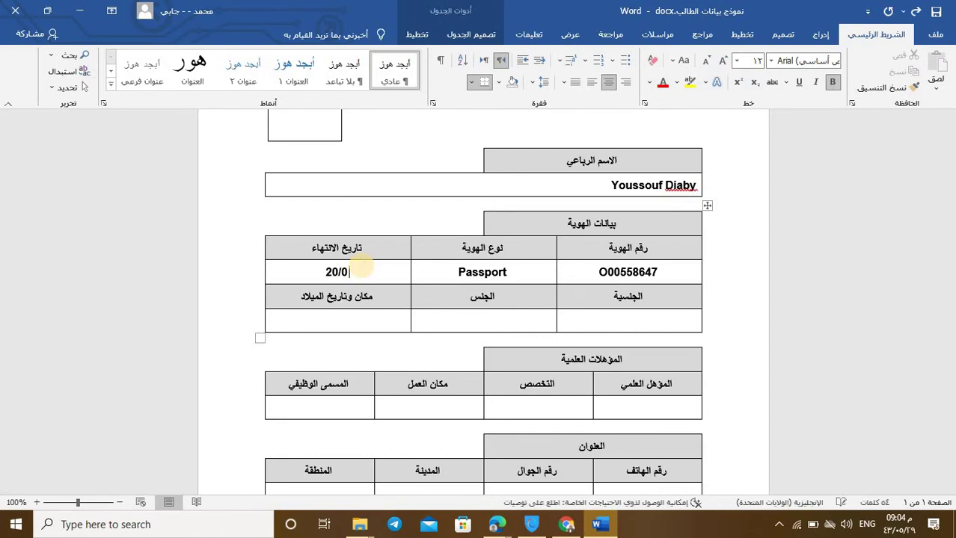
{"action": "type", "text": "02/199"}
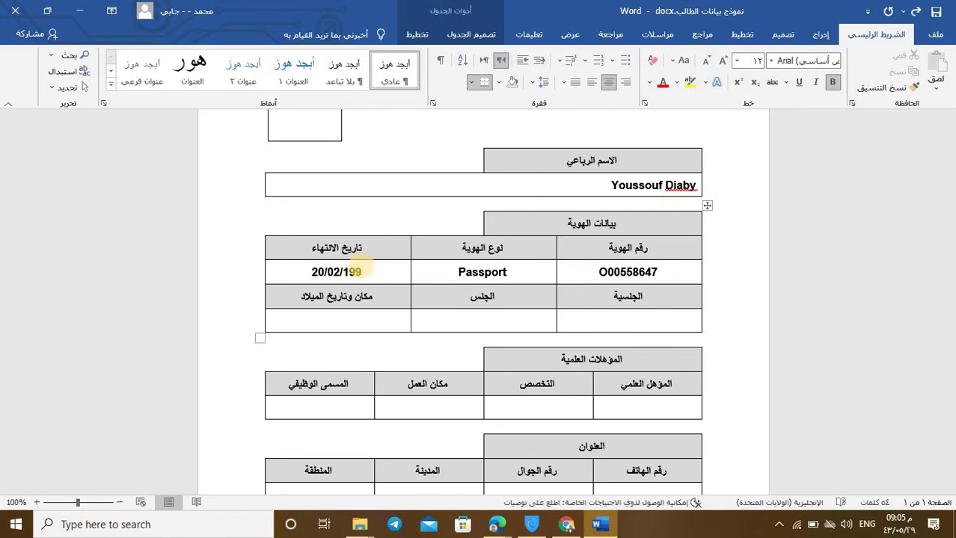
{"action": "type", "text": "9"}
{"action": "key", "text": "BackSpace"}
{"action": "type", "text": "9"}
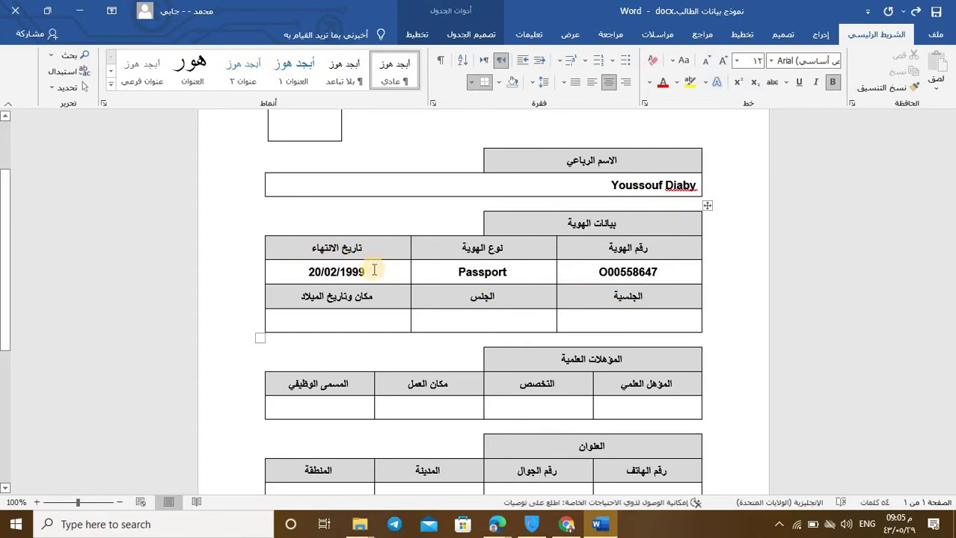
{"action": "left_click_drag", "start_coordinate": [346, 272], "coordinate": [373, 276]}
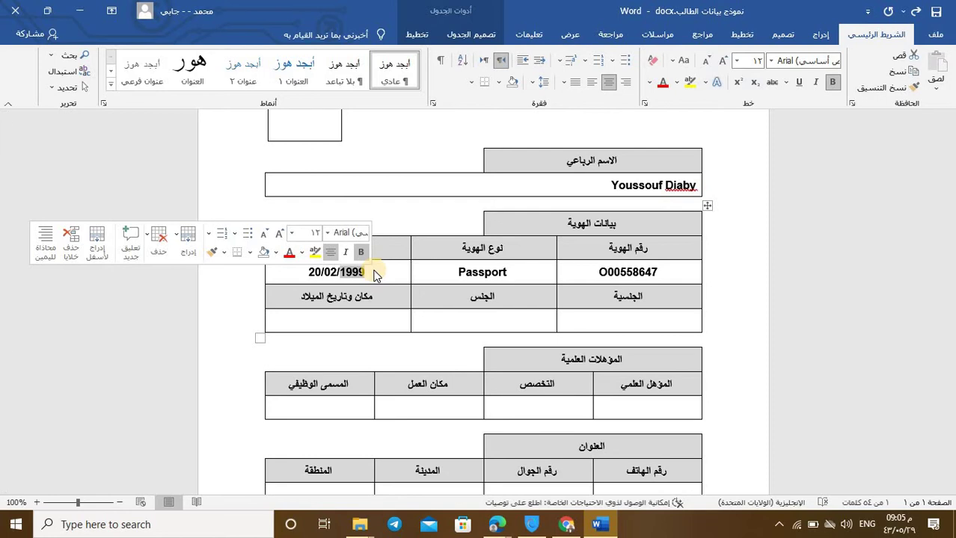
{"action": "type", "text": "20"}
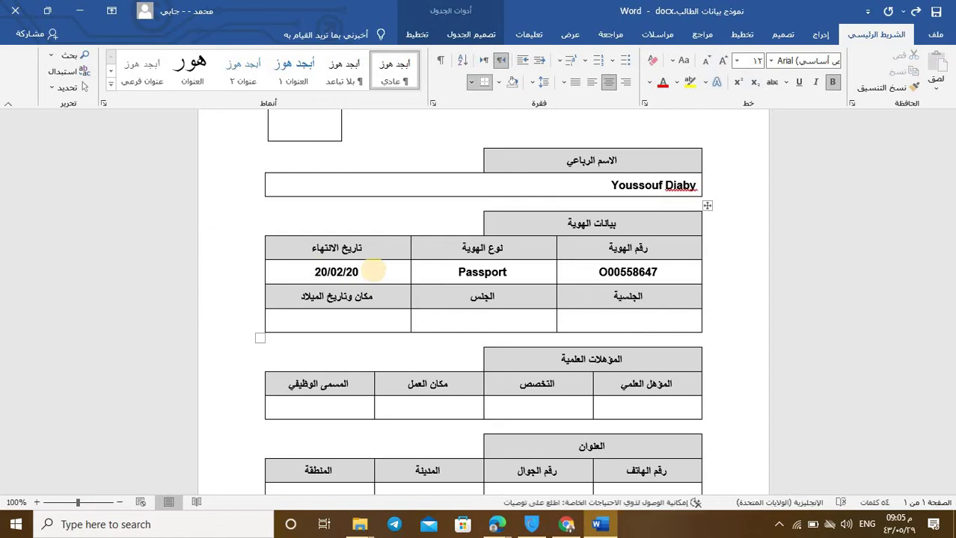
{"action": "type", "text": "5864"}
{"action": "key", "text": "BackSpace"}
{"action": "key", "text": "BackSpace"}
{"action": "type", "text": "24"}
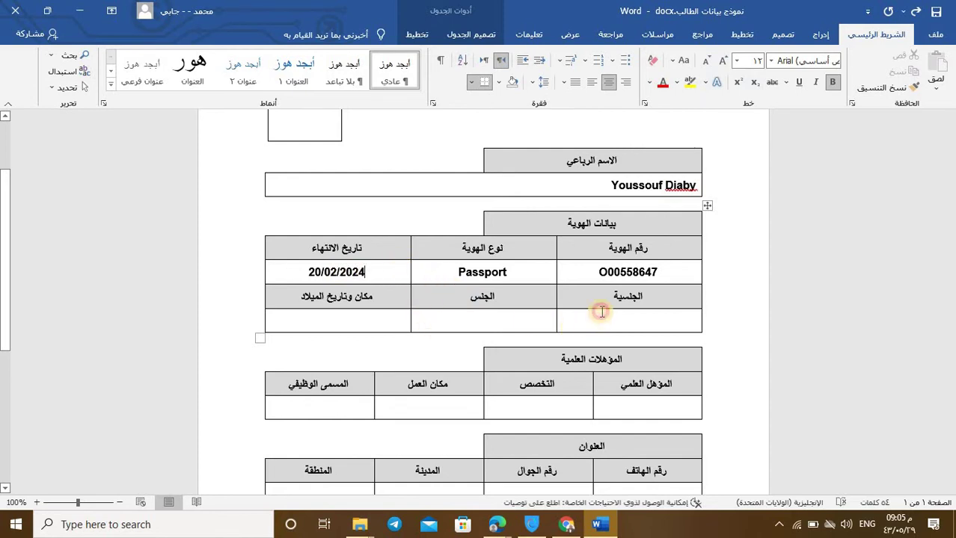
Step: Enter Guinea in the nationality (الجنسية) cell
{"action": "left_click", "coordinate": [633, 316]}
{"action": "scroll", "coordinate": [635, 299], "scroll_direction": "down", "scroll_amount": 1}
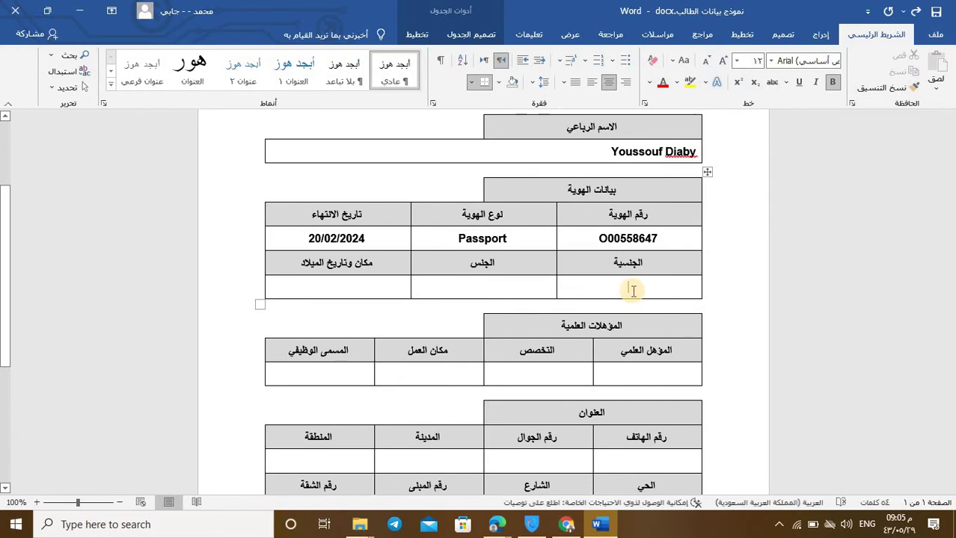
{"action": "type", "text": "Guin"}
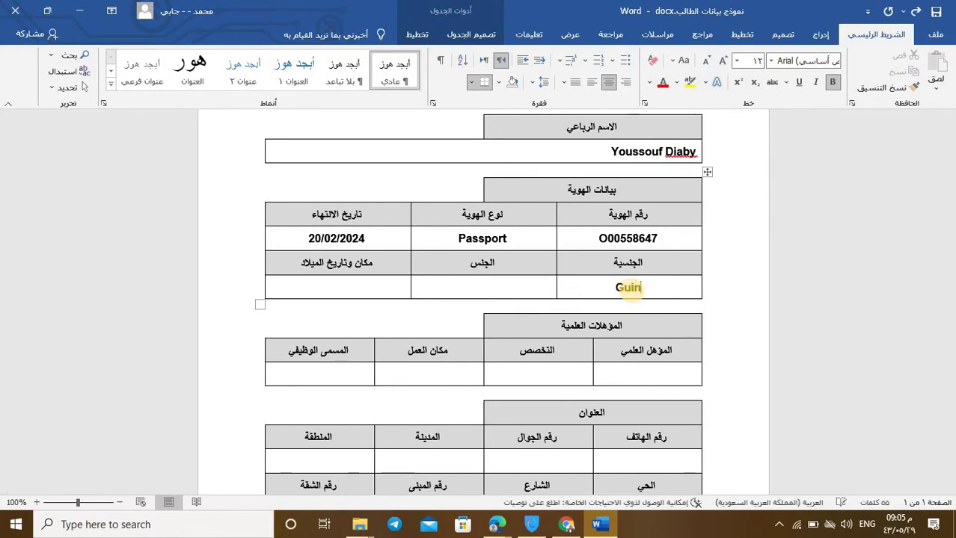
{"action": "type", "text": "ea"}
{"action": "key", "text": "BackSpace"}
{"action": "key", "text": "BackSpace"}
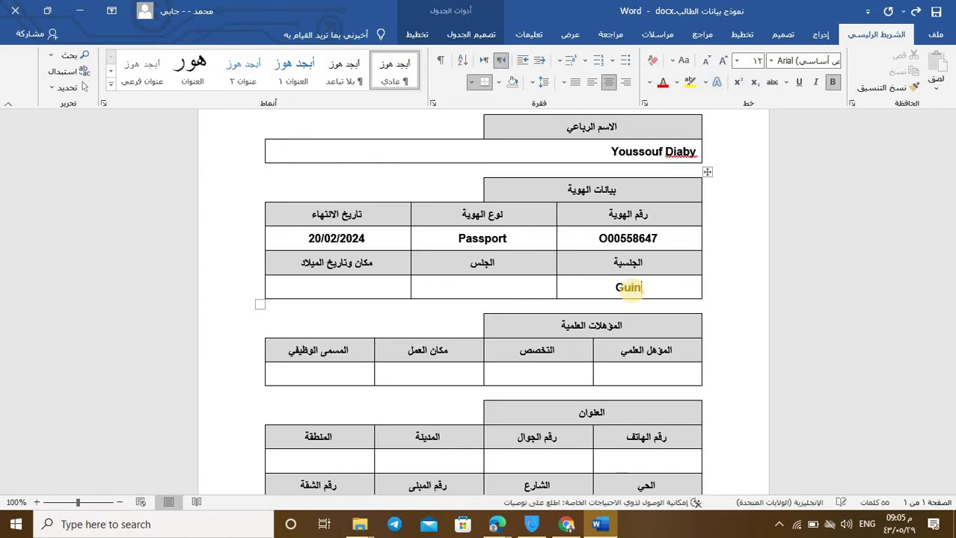
{"action": "type", "text": "ea"}
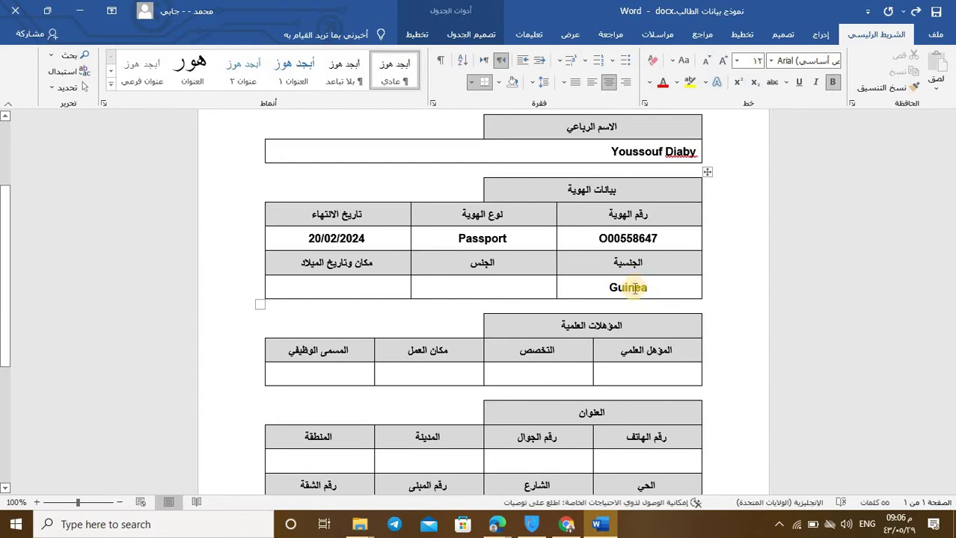
Step: Enter Male in the gender (الجنس) cell, fixing the typo
{"action": "left_click", "coordinate": [498, 292]}
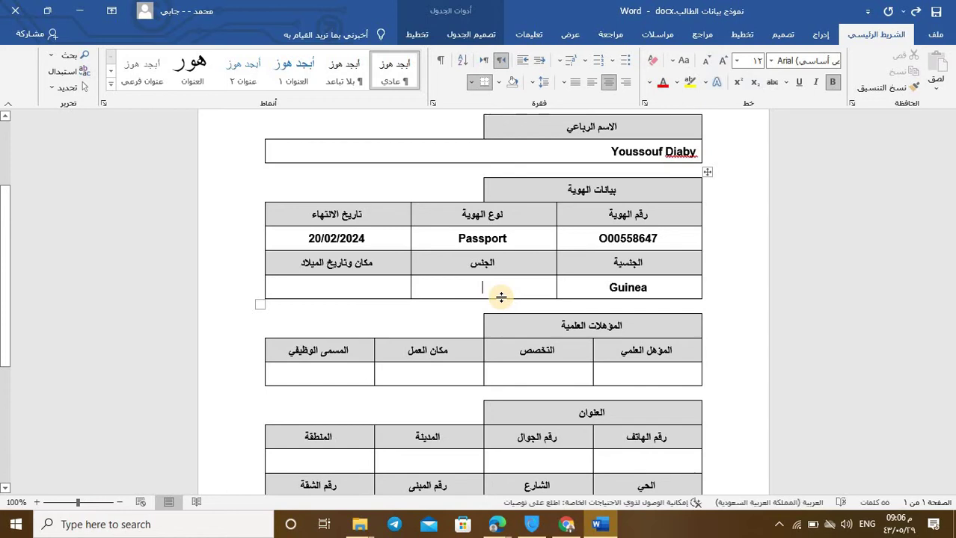
{"action": "type", "text": "Mskl"}
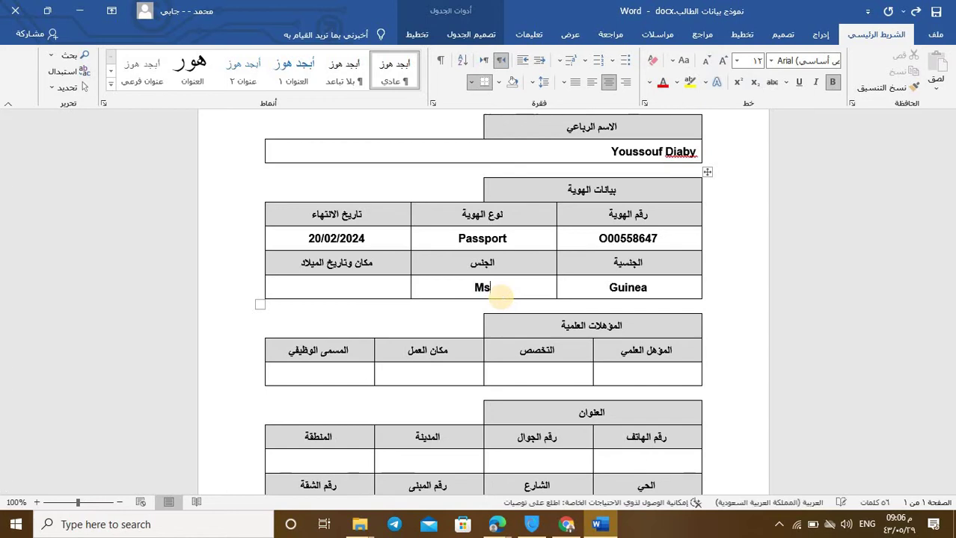
{"action": "key", "text": "BackSpace"}
{"action": "key", "text": "BackSpace"}
{"action": "key", "text": "BackSpace"}
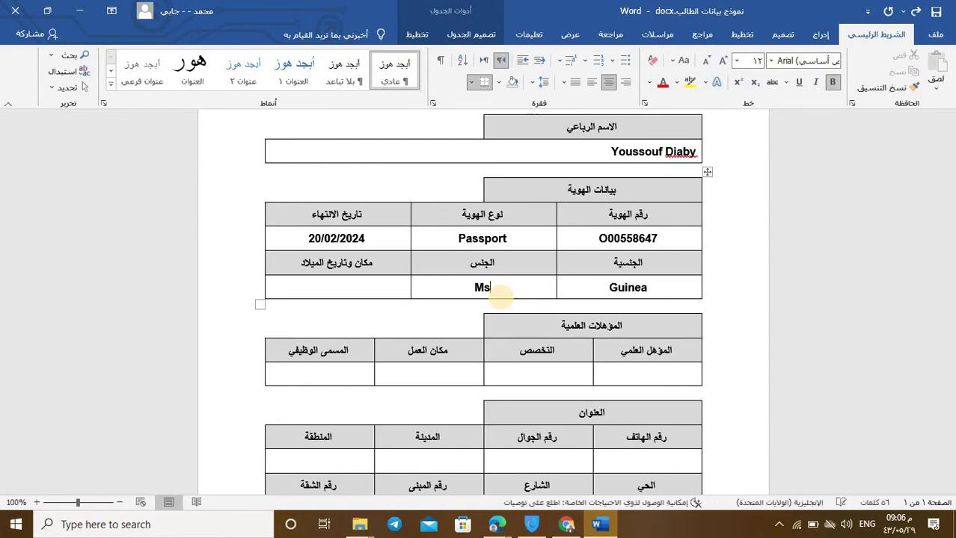
{"action": "type", "text": "ale"}
{"action": "left_click", "coordinate": [357, 285]}
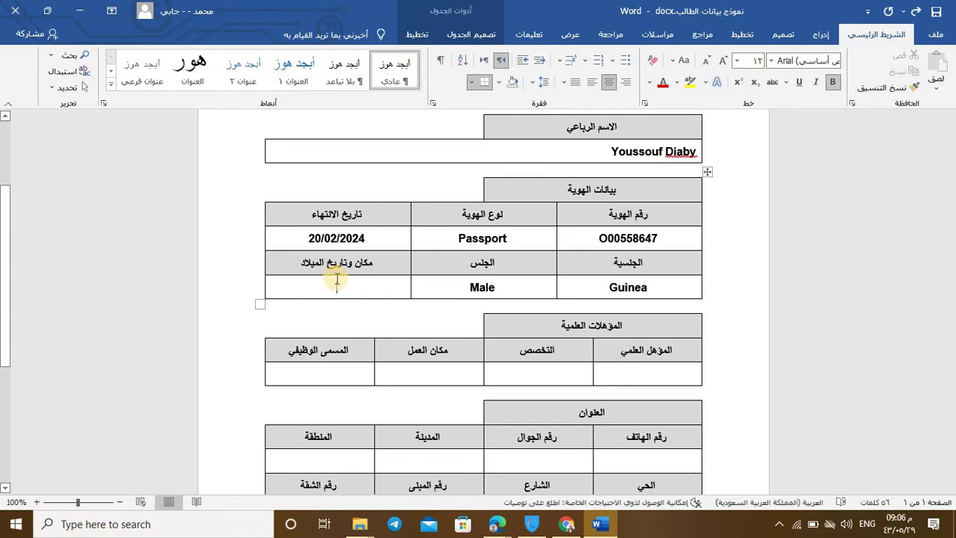
{"action": "left_click", "coordinate": [592, 82]}
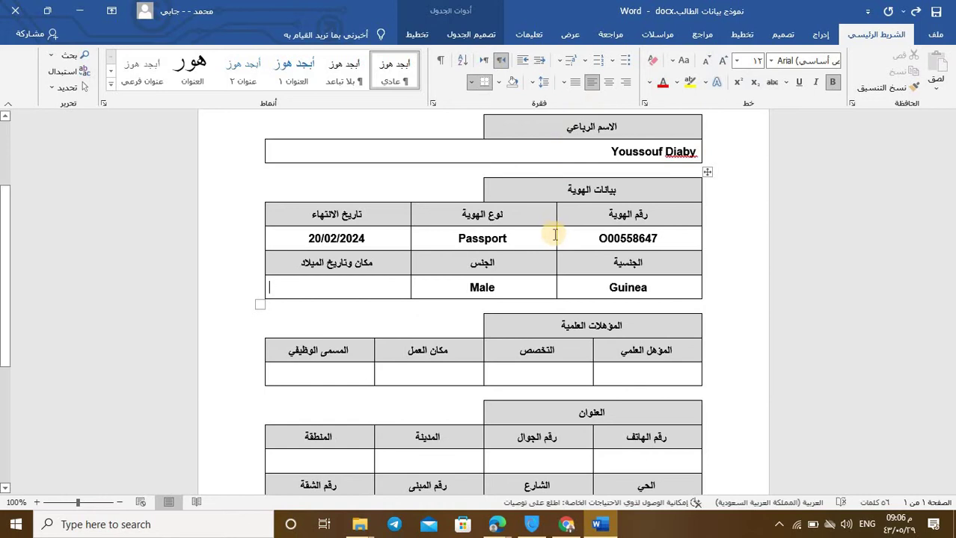
{"action": "key", "text": "BackSpace"}
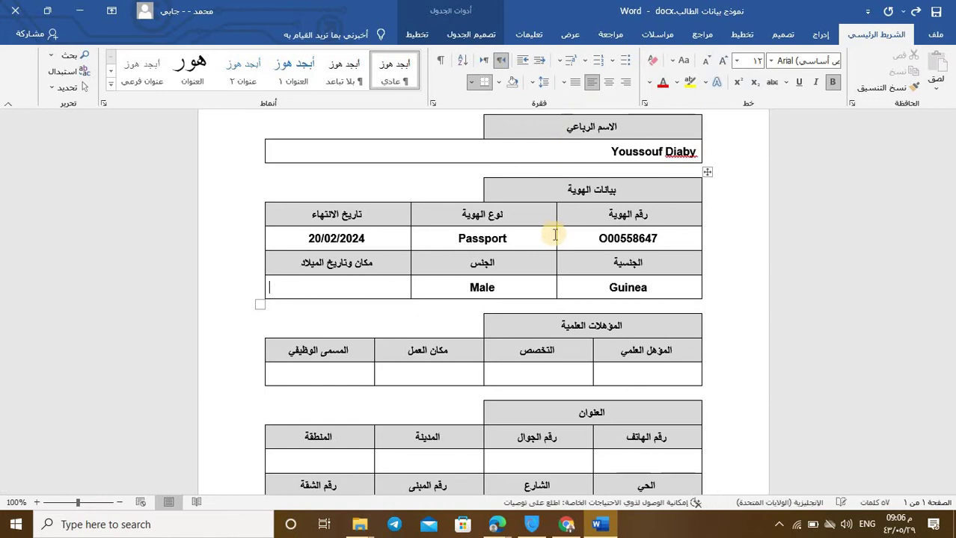
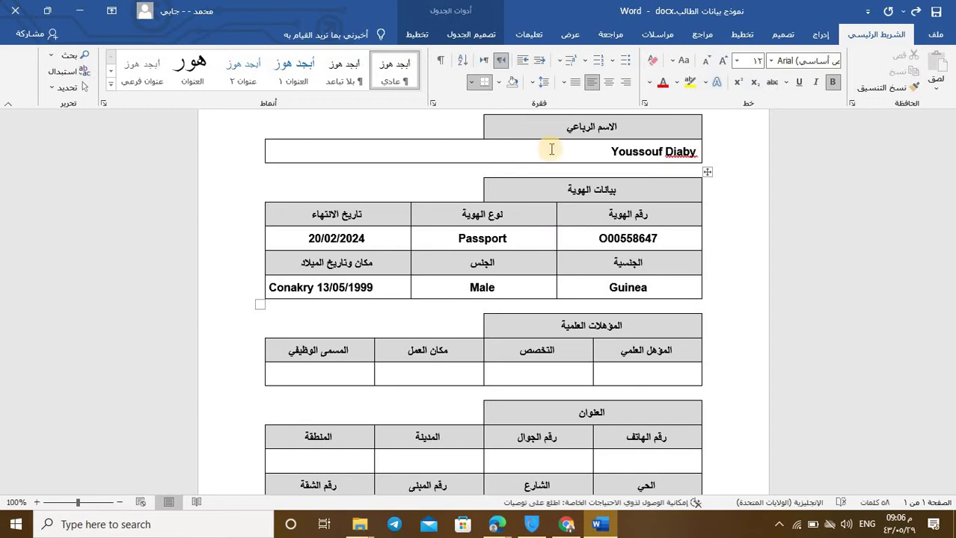
{"action": "scroll", "coordinate": [367, 272], "scroll_direction": "down", "scroll_amount": 2}
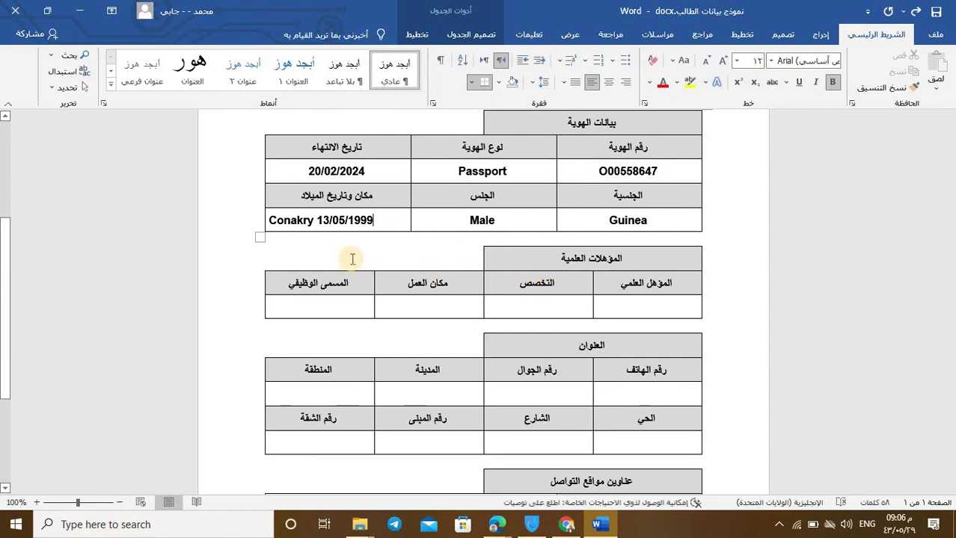
{"action": "left_click", "coordinate": [612, 306]}
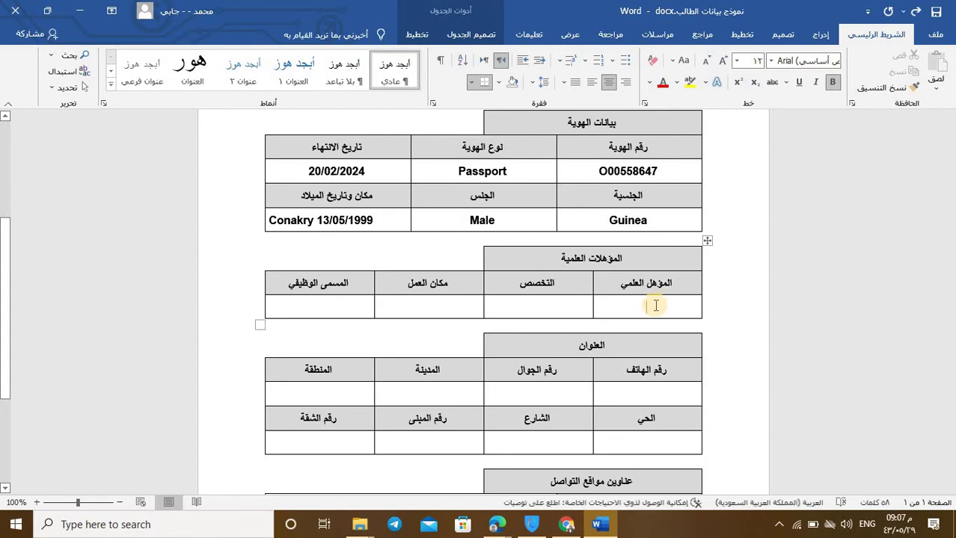
Step: Type High School under المؤهل العلمي and Literaly under التخصص
{"action": "type", "text": "Hi"}
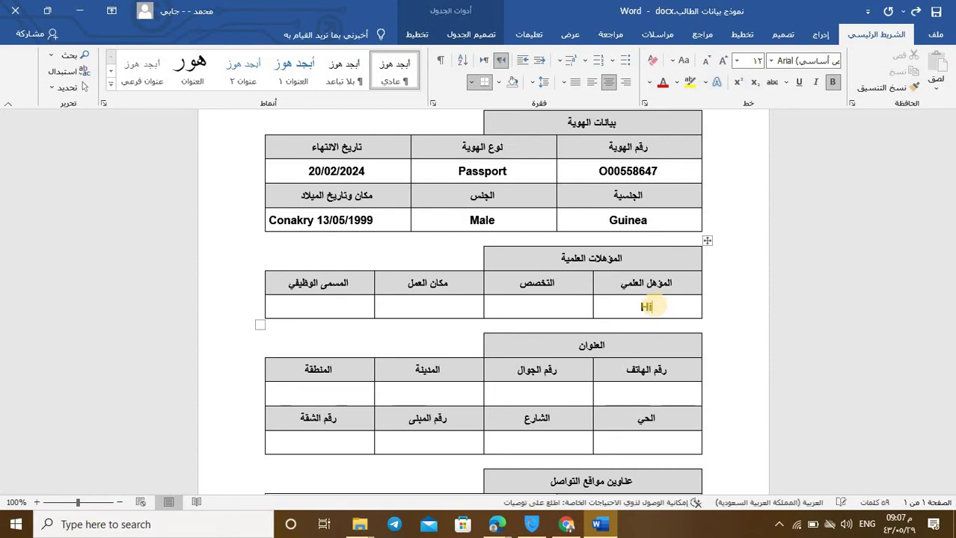
{"action": "type", "text": "gh "}
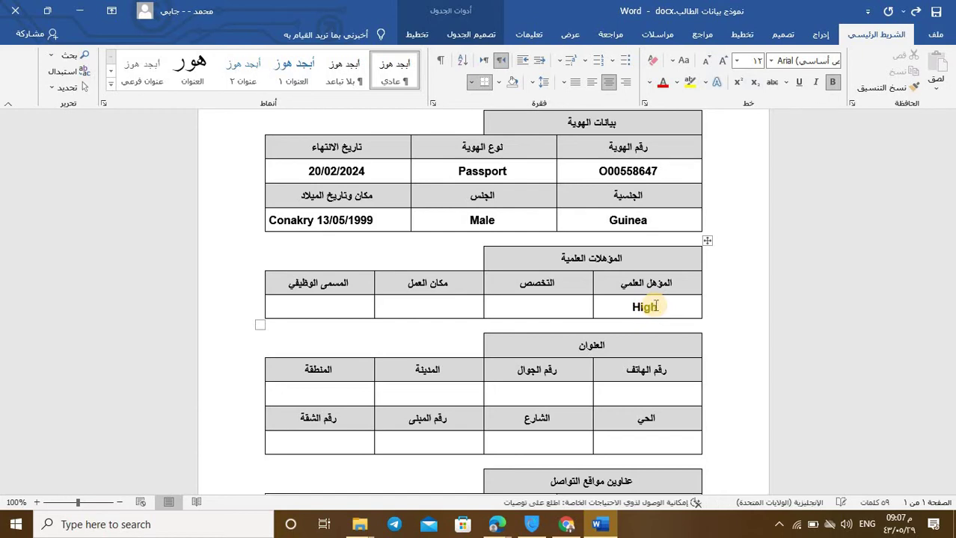
{"action": "type", "text": "Schoo"}
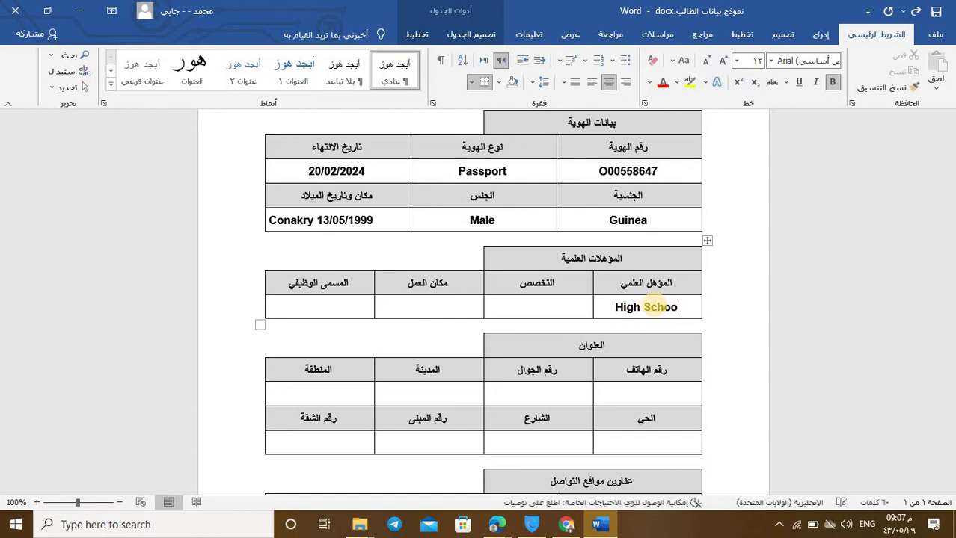
{"action": "type", "text": "l"}
{"action": "left_click", "coordinate": [524, 302]}
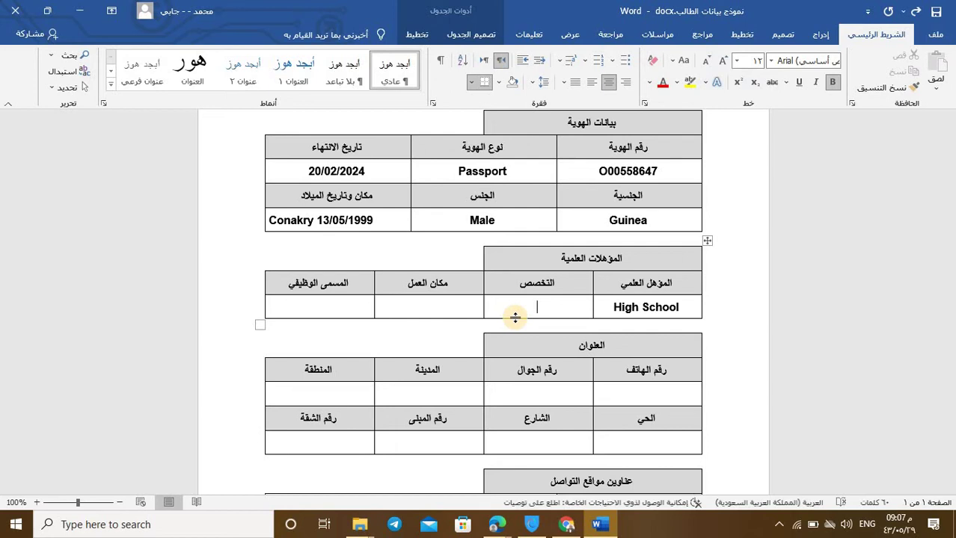
{"action": "type", "text": "it"}
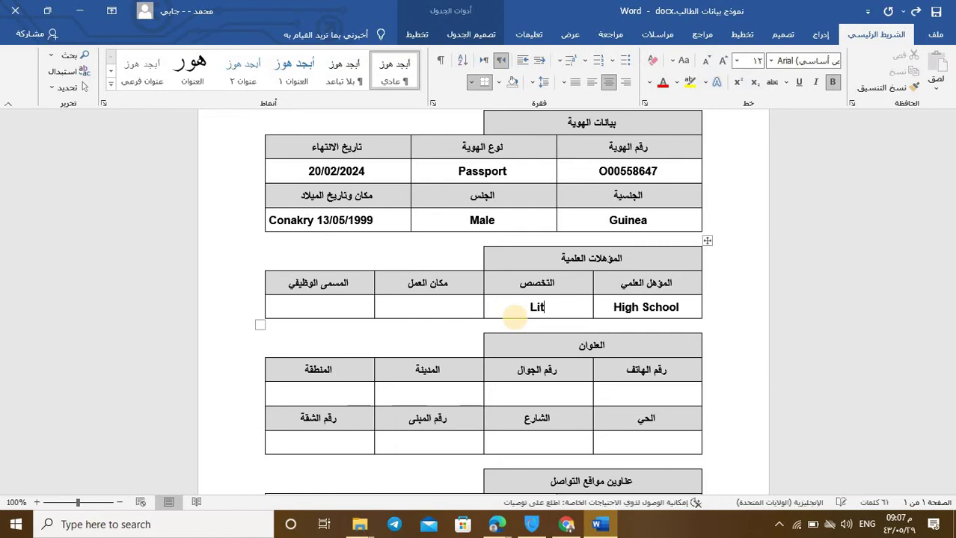
{"action": "type", "text": "eraly"}
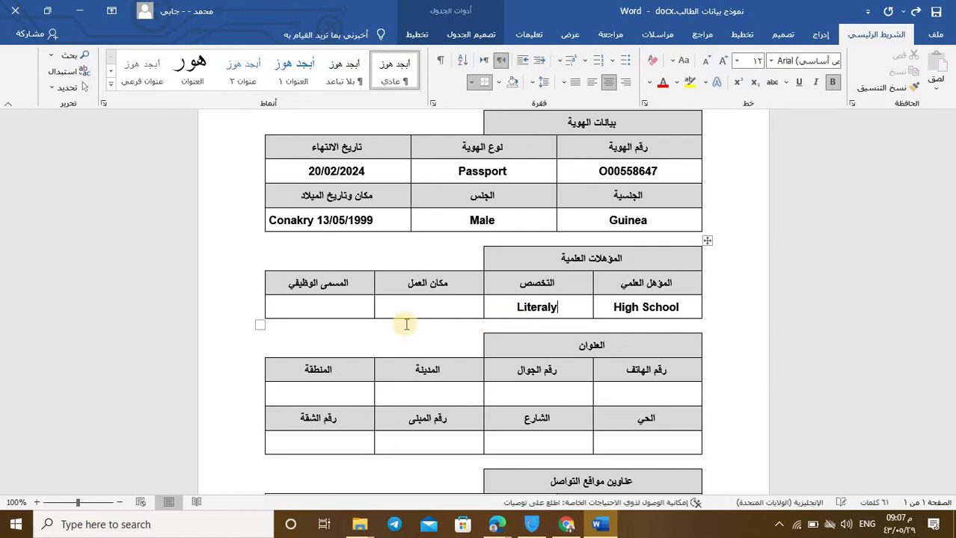
Step: Try to fix the specialization's spelling, leaving it as Literaly
{"action": "left_click", "coordinate": [434, 299]}
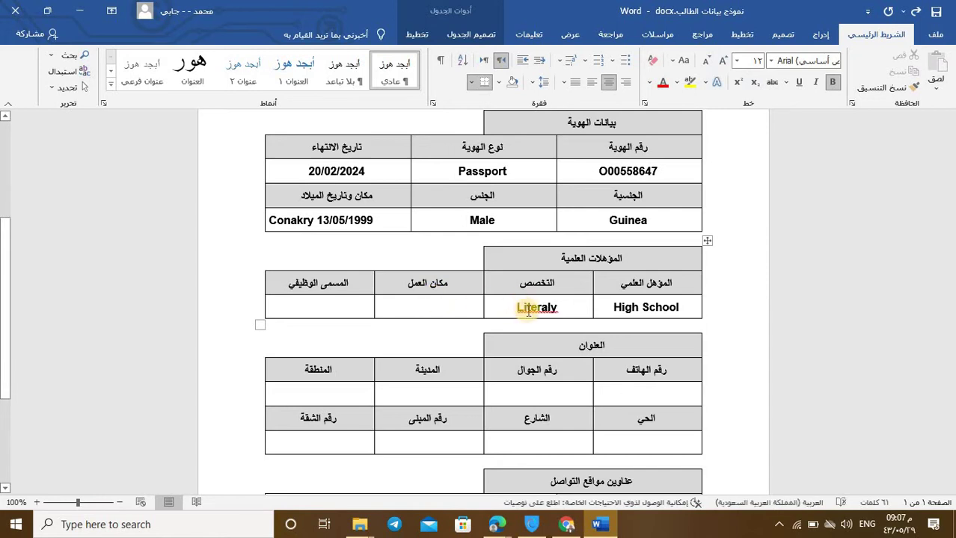
{"action": "left_click", "coordinate": [530, 312]}
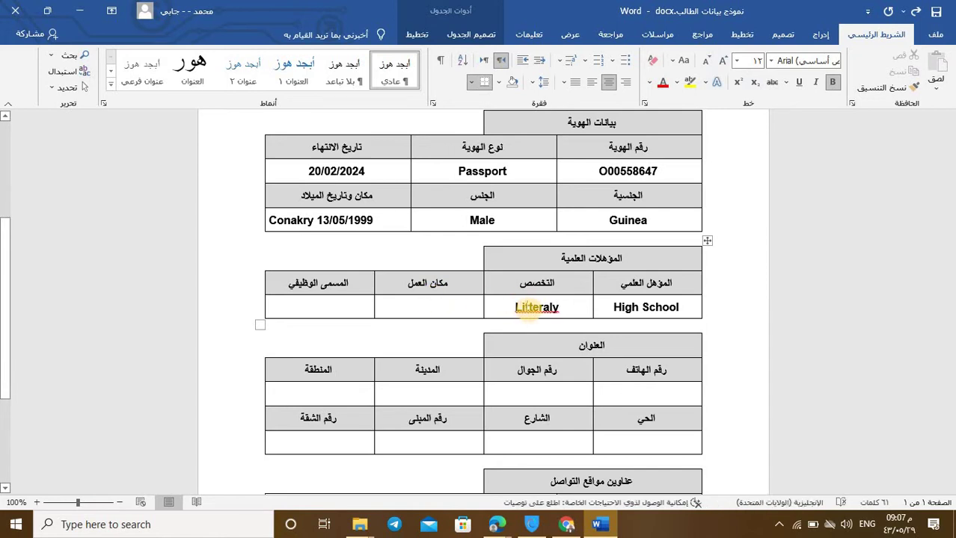
{"action": "type", "text": "t"}
{"action": "left_click", "coordinate": [530, 306]}
{"action": "key", "text": "BackSpace"}
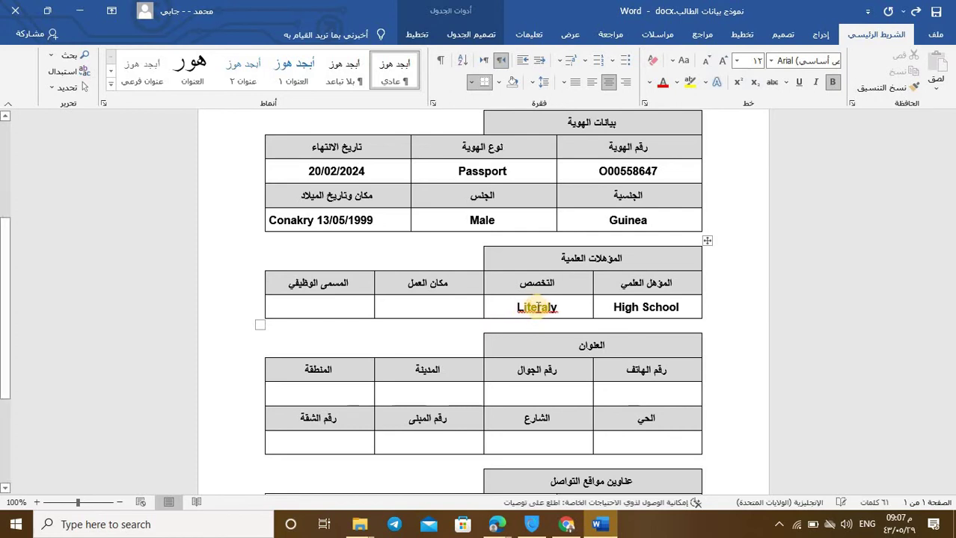
Step: Correct the specialization to Literally and enter Not available as the workplace
{"action": "right_click", "coordinate": [538, 310]}
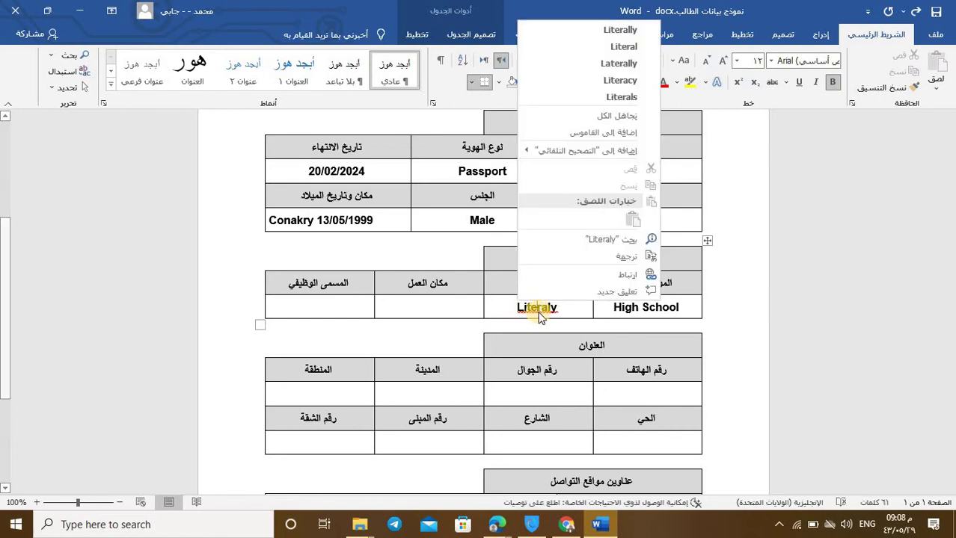
{"action": "left_click", "coordinate": [590, 29]}
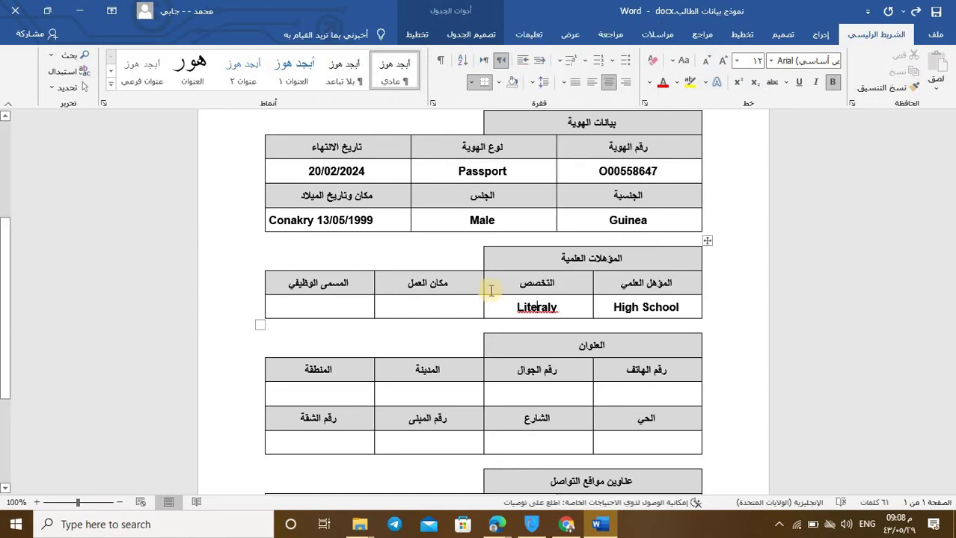
{"action": "left_click", "coordinate": [430, 311]}
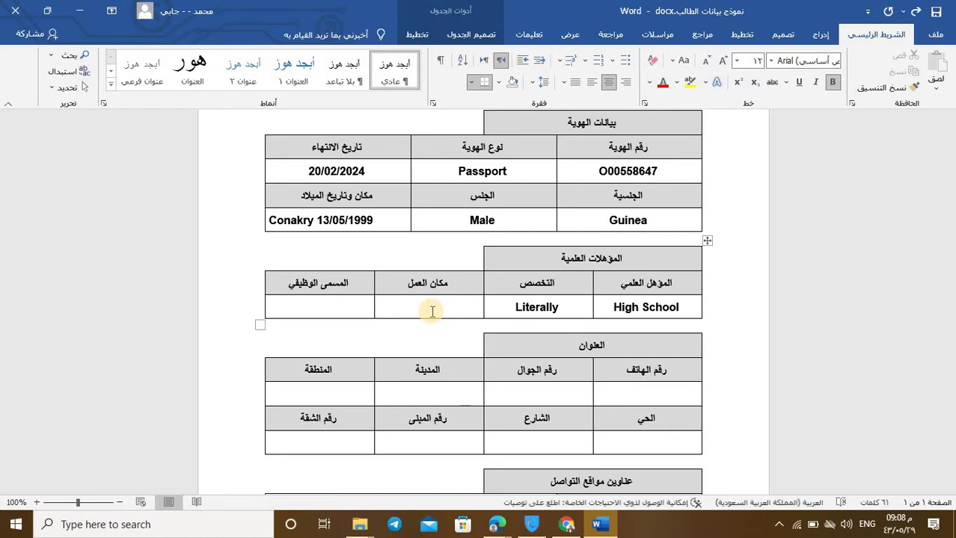
{"action": "type", "text": "Not avail"}
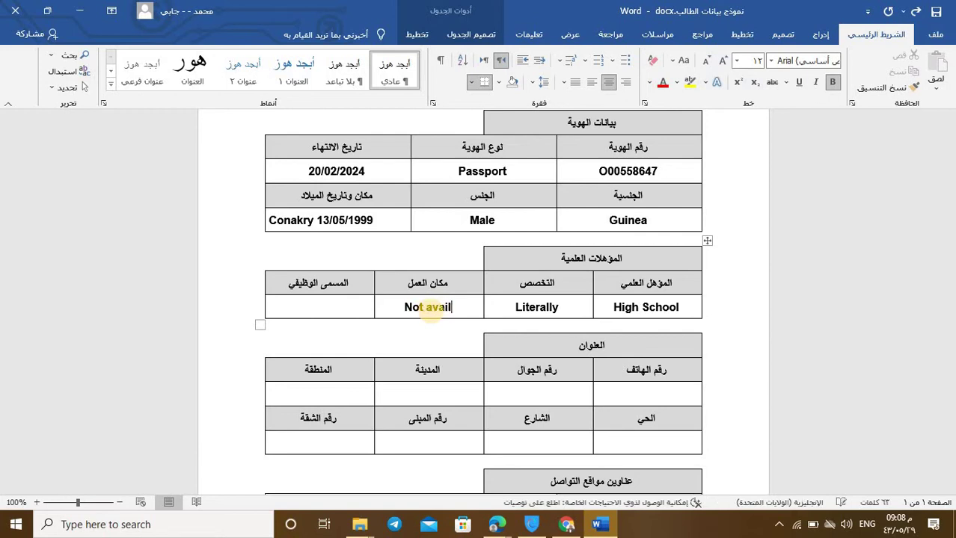
{"action": "type", "text": "able"}
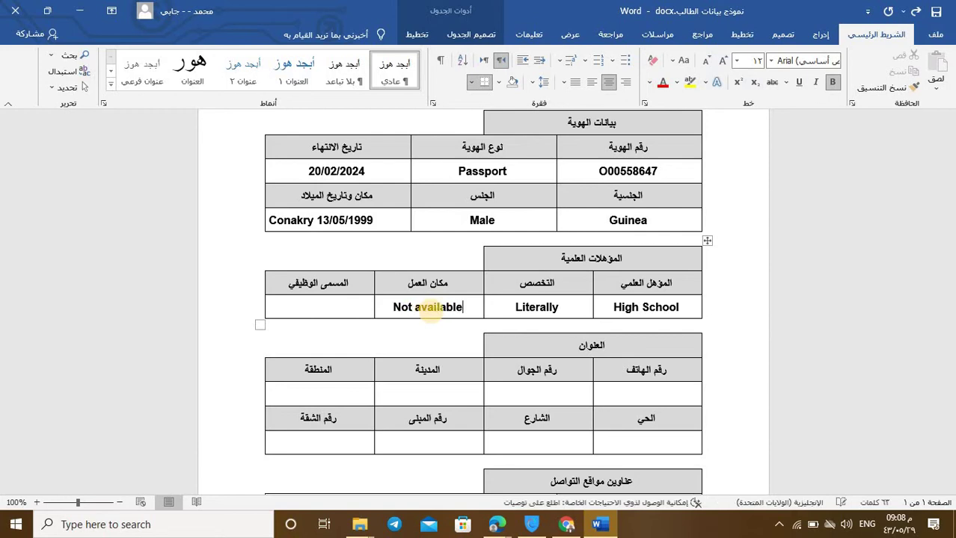
Step: Enter Not available in the job title (المسمى الوظيفي) cell
{"action": "left_click", "coordinate": [326, 303]}
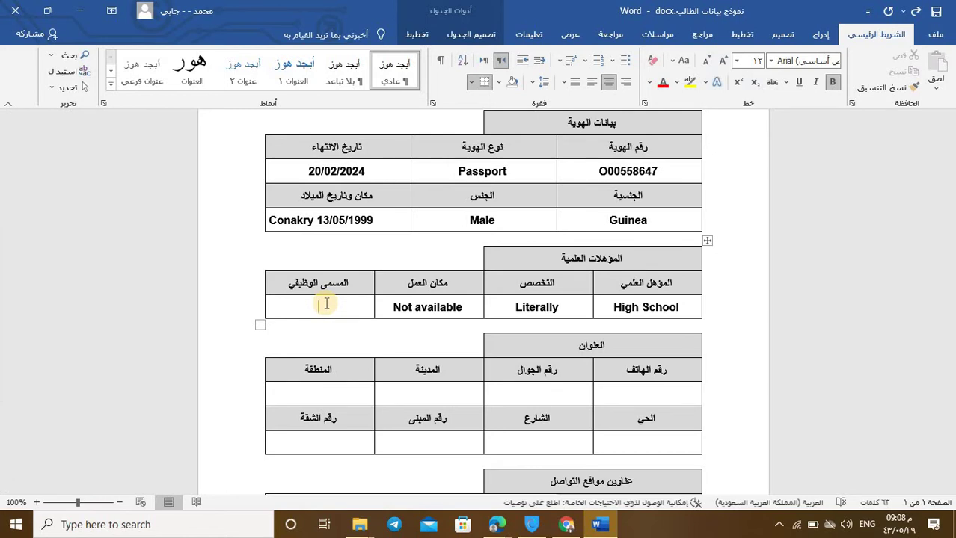
{"action": "type", "text": "NOt"}
{"action": "key", "text": "BackSpace"}
{"action": "key", "text": "BackSpace"}
{"action": "key", "text": "BackSpace"}
{"action": "type", "text": "St"}
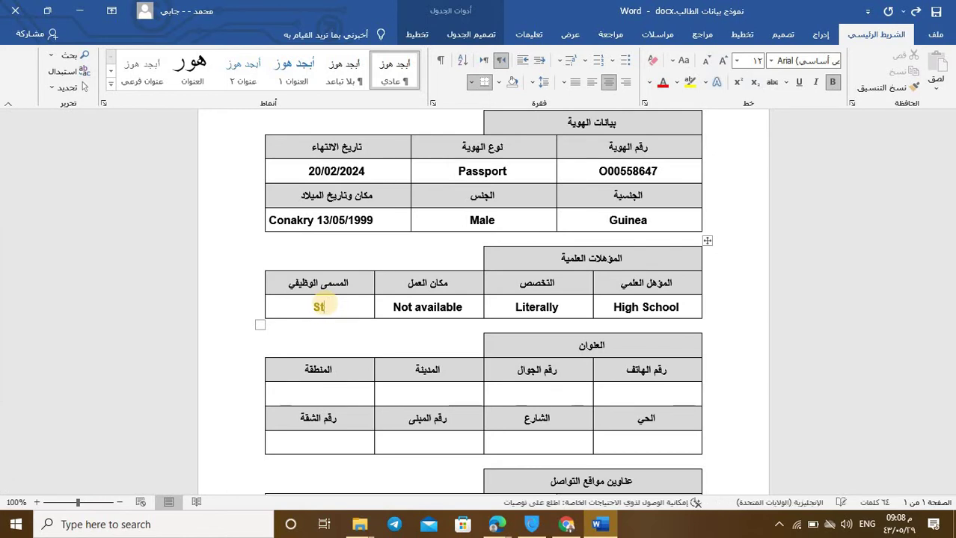
{"action": "type", "text": "udent"}
{"action": "key", "text": "BackSpace"}
{"action": "key", "text": "BackSpace"}
{"action": "key", "text": "BackSpace"}
{"action": "key", "text": "BackSpace"}
{"action": "key", "text": "BackSpace"}
{"action": "key", "text": "alt+shift"}
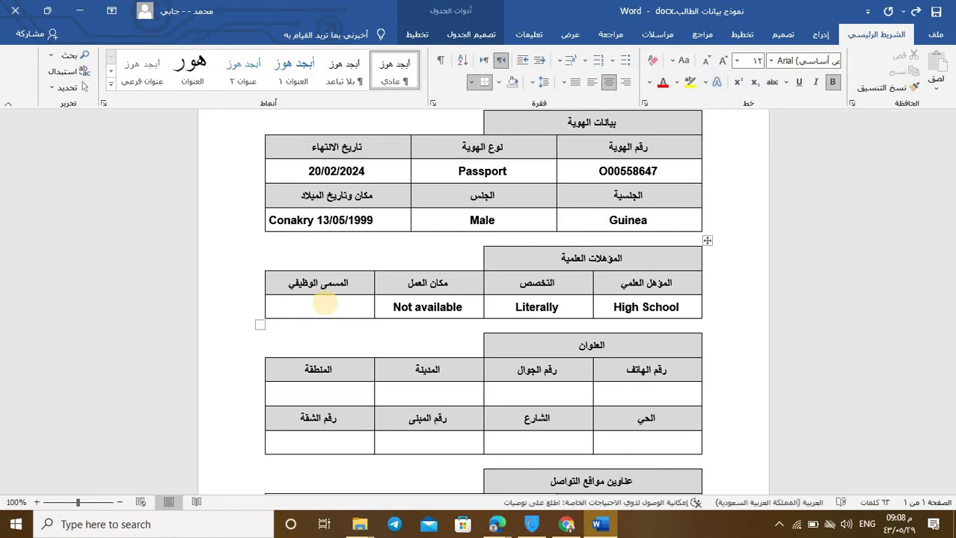
{"action": "type", "text": "ط"}
{"action": "type", "text": "Not a"}
{"action": "type", "text": "va"}
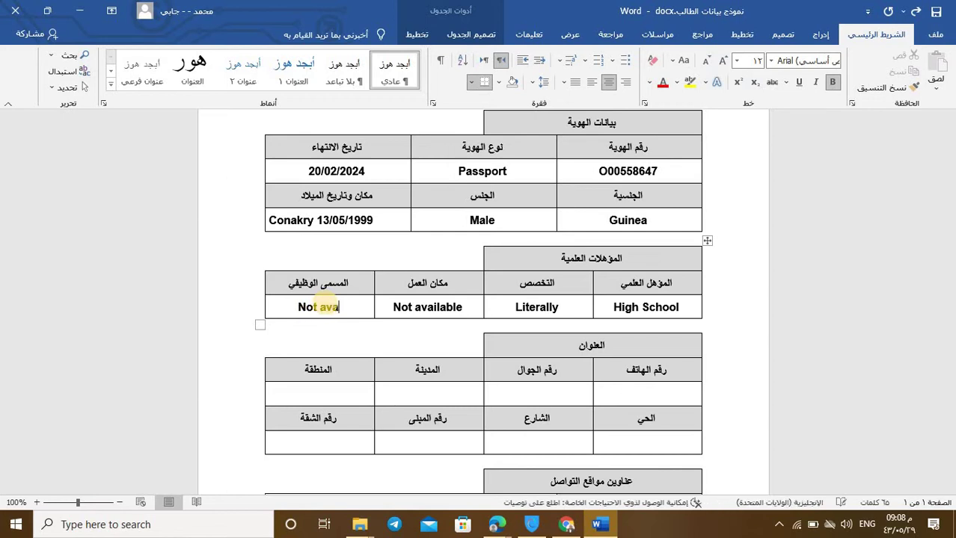
{"action": "type", "text": "ilable"}
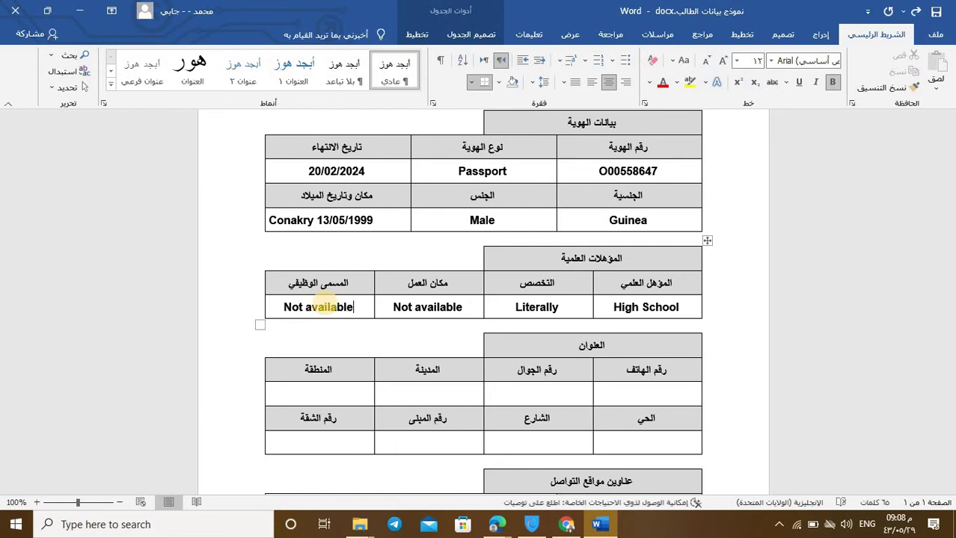
Step: Enter the phone number in the address table's phone cell
{"action": "scroll", "coordinate": [636, 387], "scroll_direction": "down", "scroll_amount": 1}
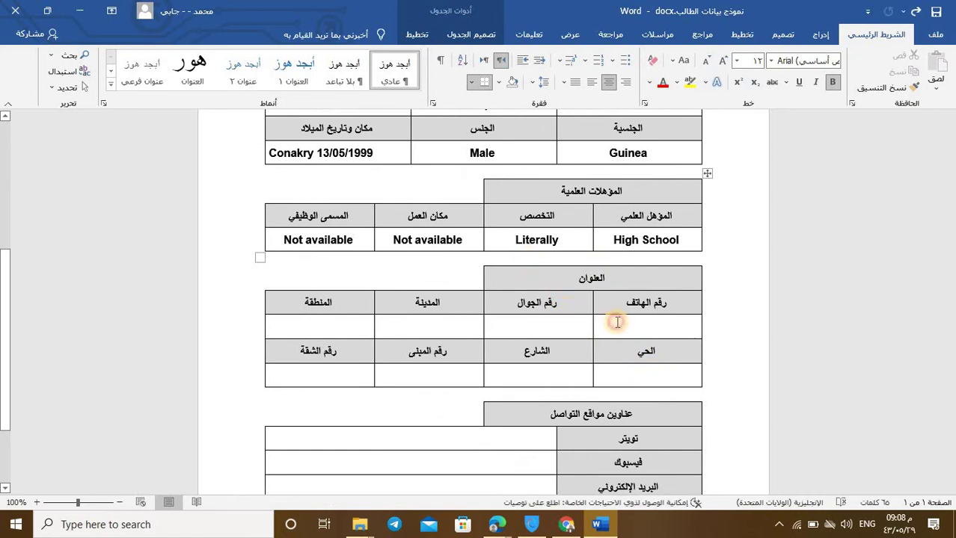
{"action": "left_click", "coordinate": [559, 269]}
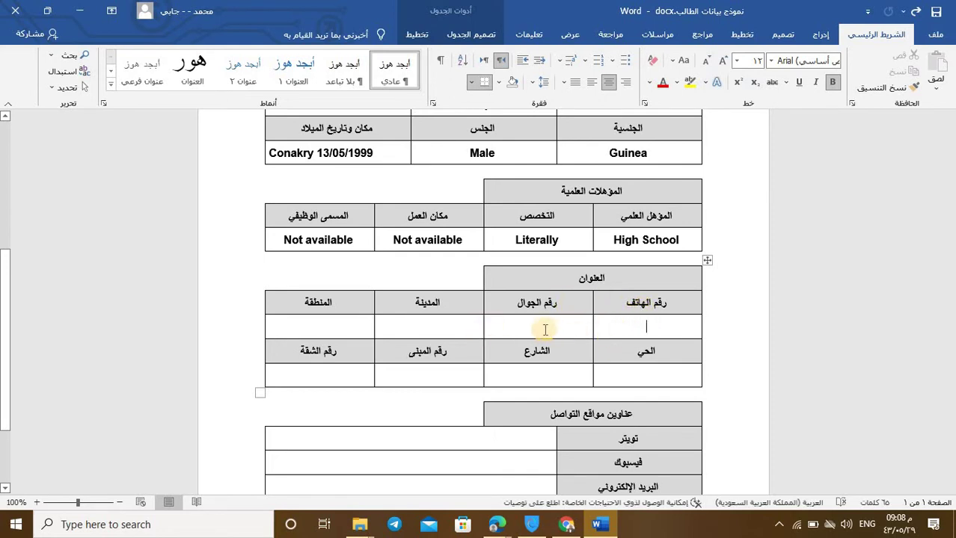
{"action": "left_click", "coordinate": [652, 322]}
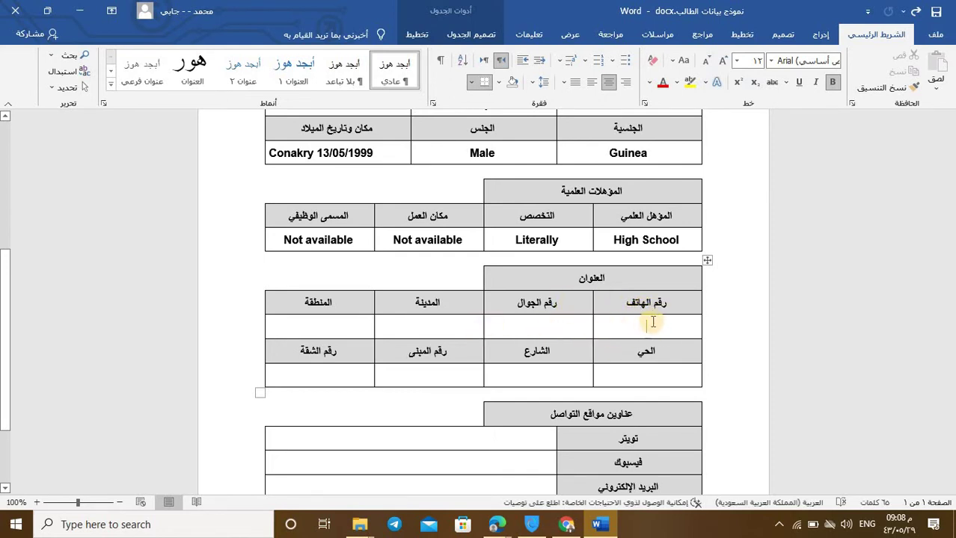
{"action": "key", "text": "alt+shift"}
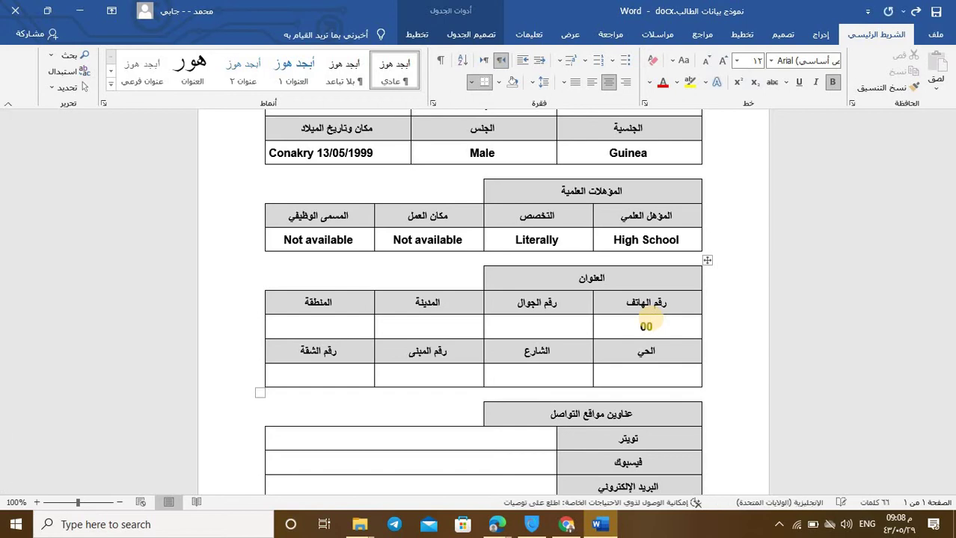
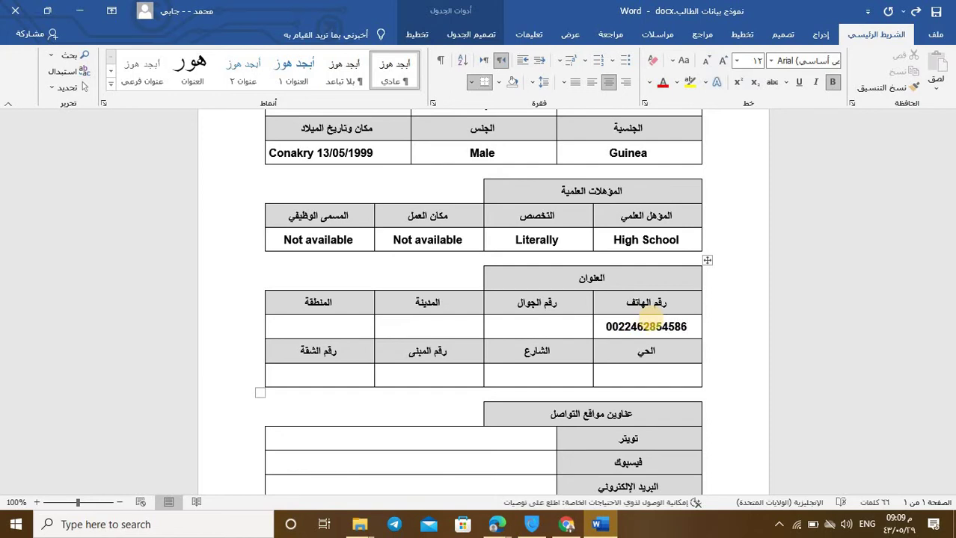
Step: Enter the mobile number in the mobile-number cell
{"action": "left_click", "coordinate": [566, 323]}
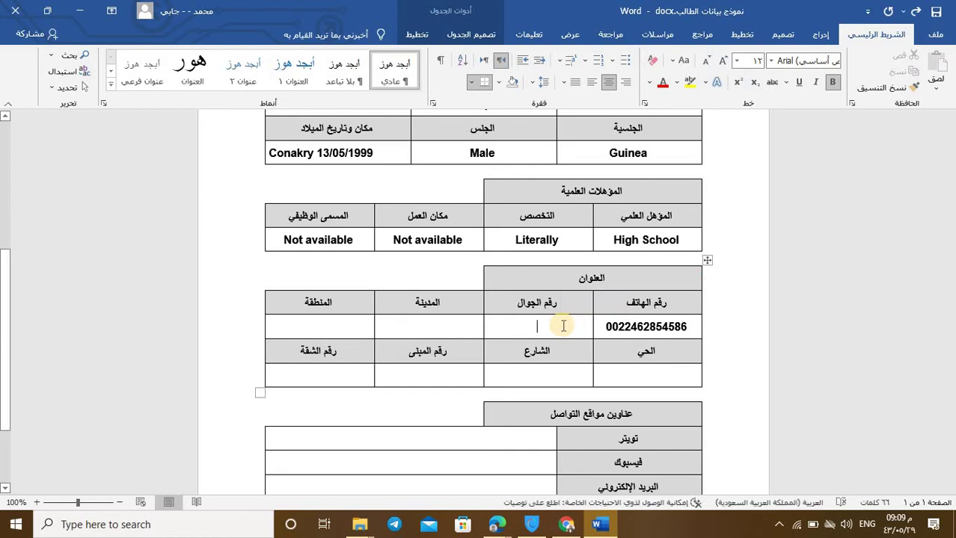
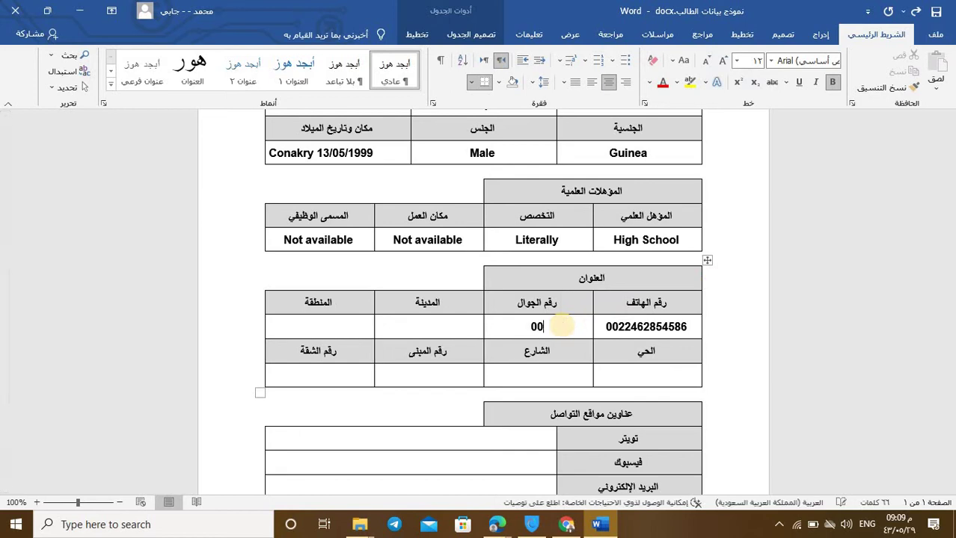
{"action": "key", "text": "alt+shift"}
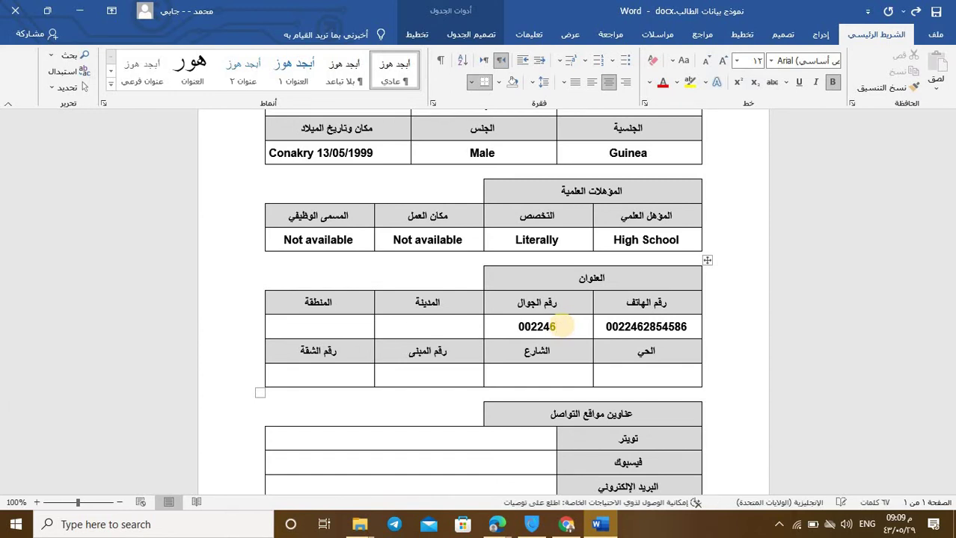
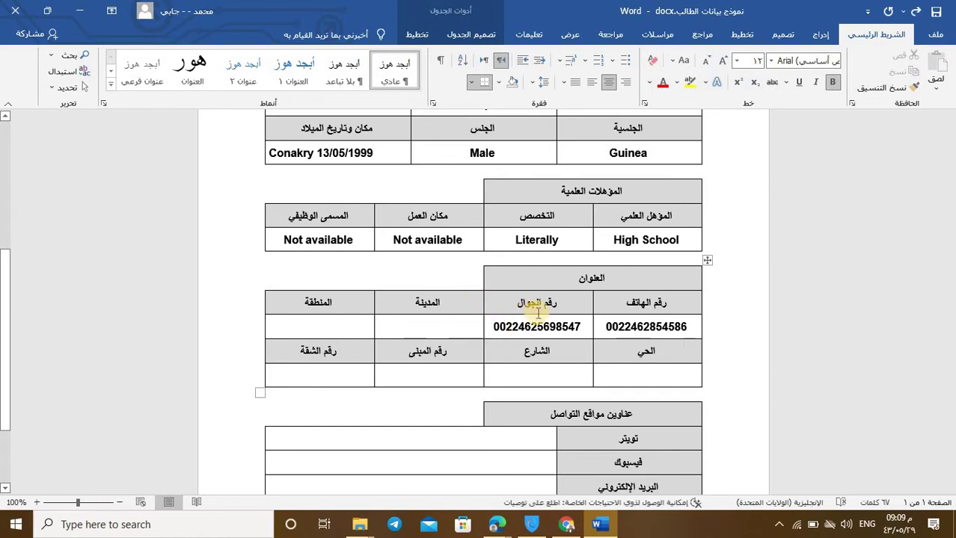
Step: Enter Kankan as both the city and the region
{"action": "left_click", "coordinate": [422, 298]}
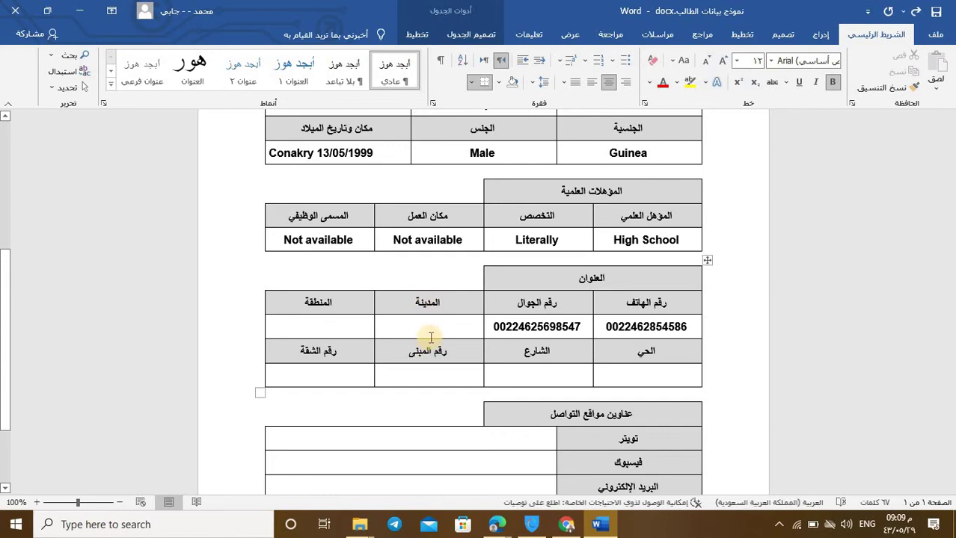
{"action": "left_click", "coordinate": [432, 326]}
{"action": "type", "text": "K"}
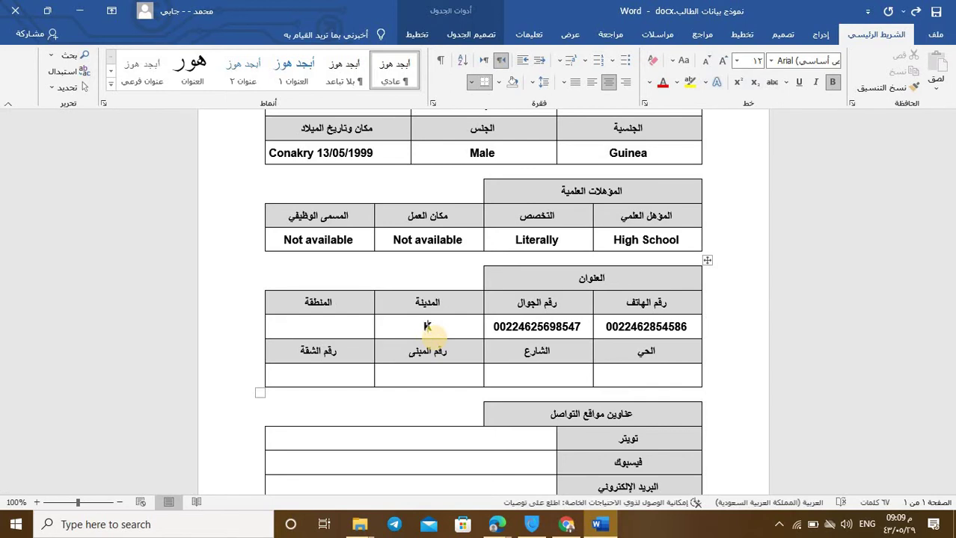
{"action": "type", "text": "ankan"}
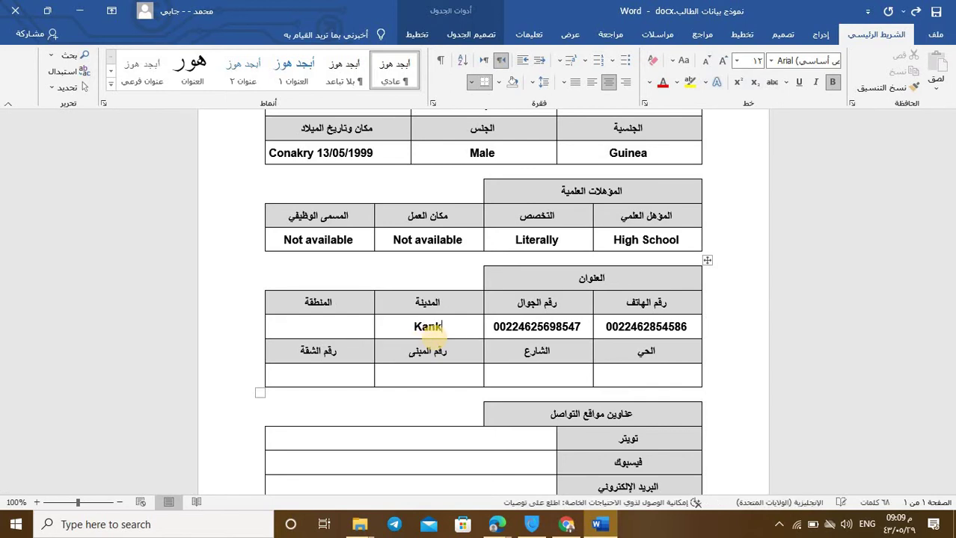
{"action": "left_click", "coordinate": [347, 325]}
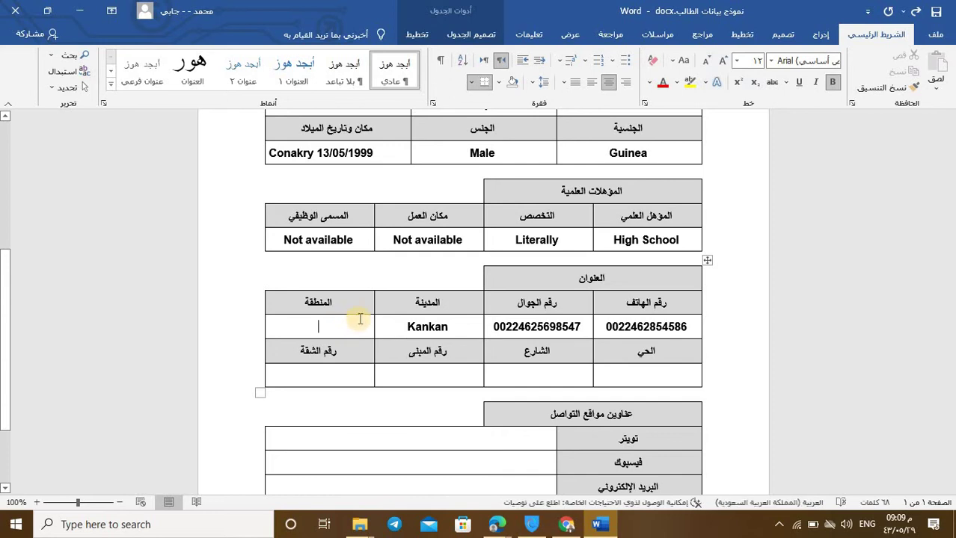
{"action": "type", "text": "Kankan"}
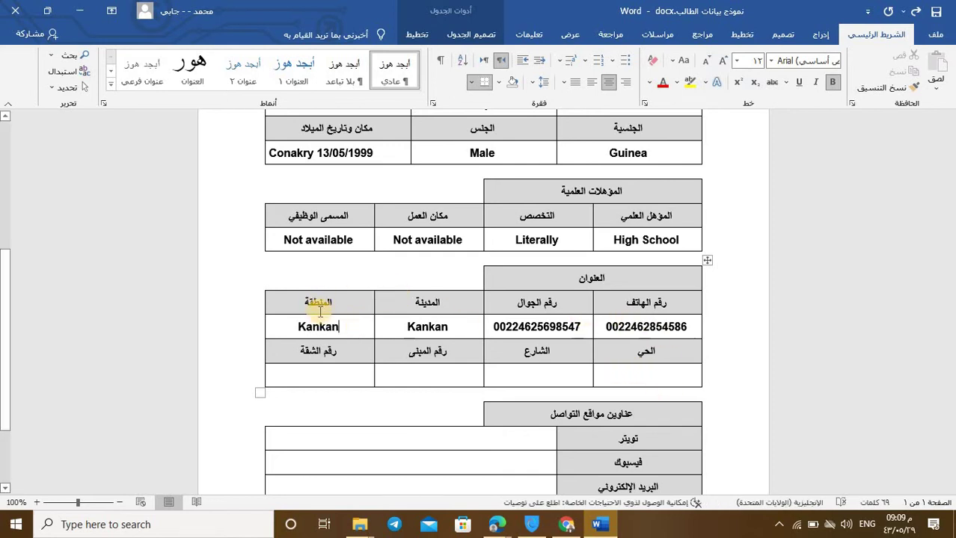
{"action": "left_click", "coordinate": [653, 372]}
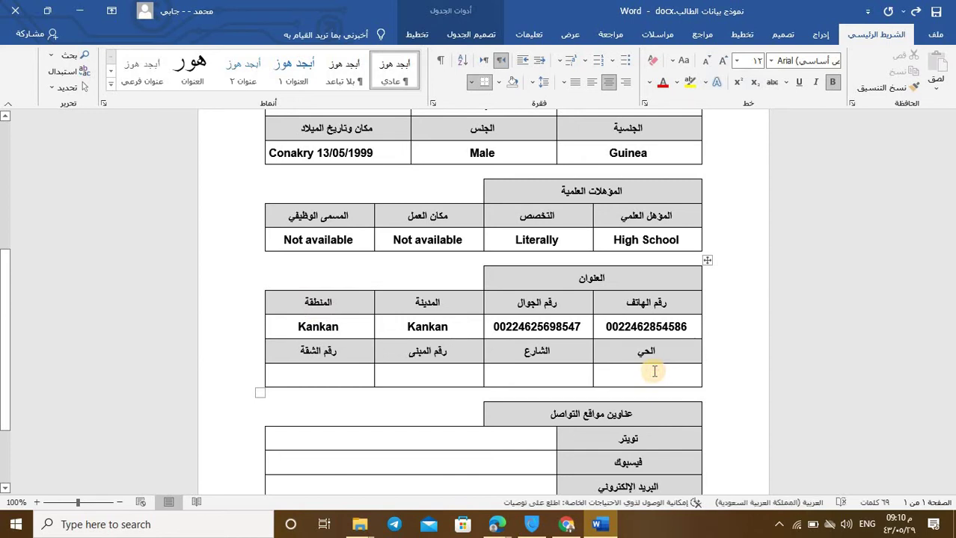
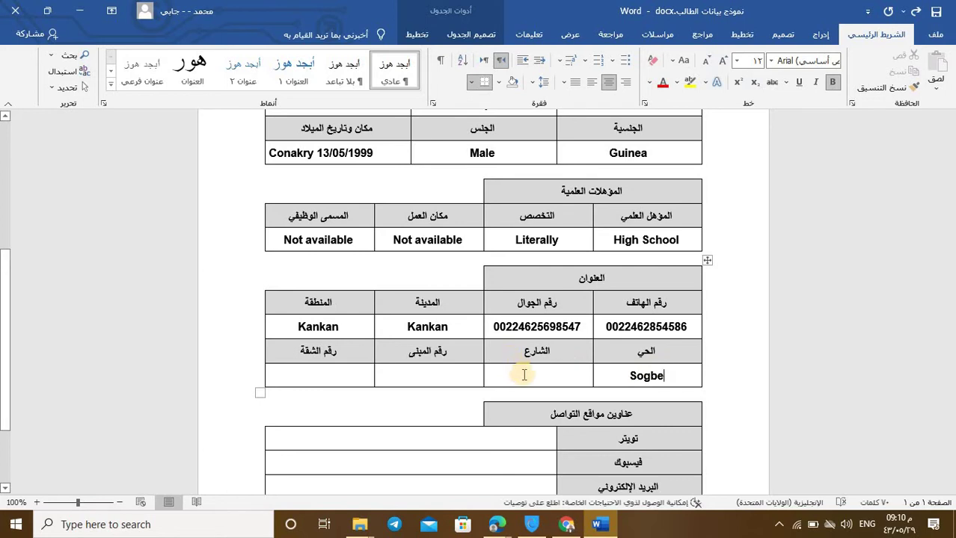
Step: Fill in the neighbourhood, street and building-number cells of the second address row
{"action": "left_click", "coordinate": [525, 374]}
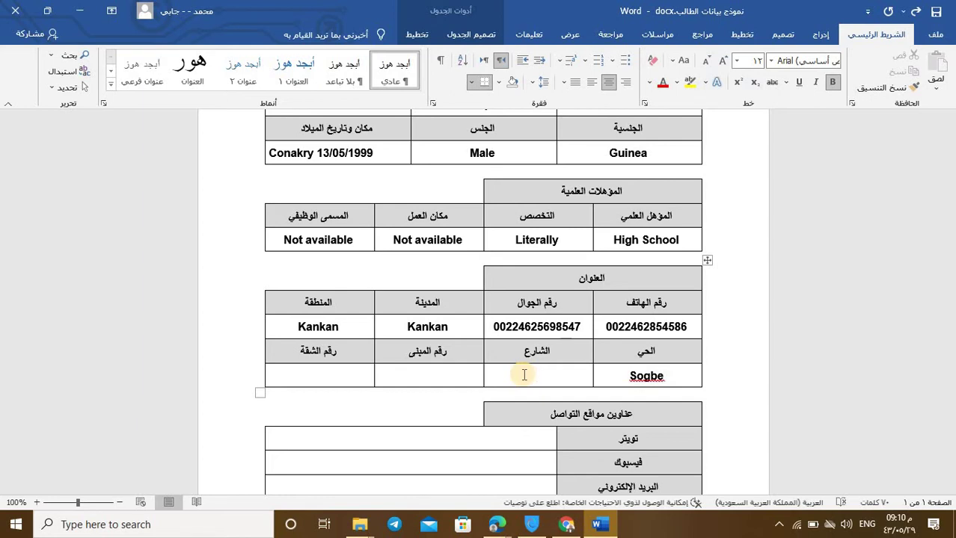
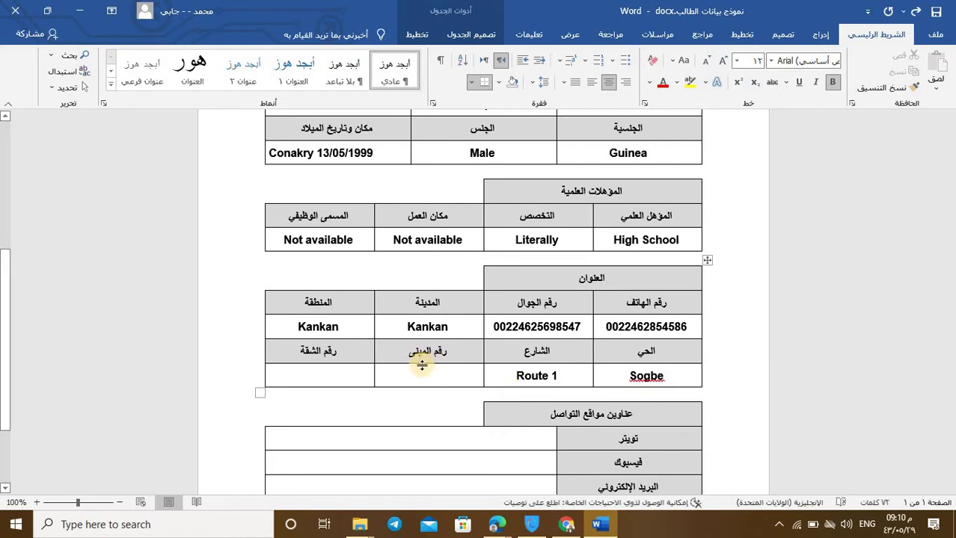
{"action": "left_click", "coordinate": [427, 373]}
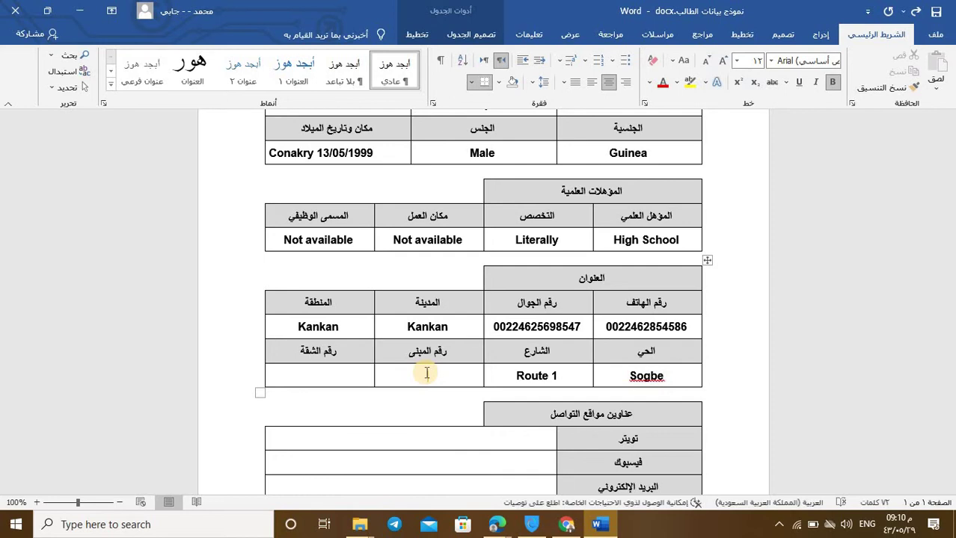
{"action": "left_click", "coordinate": [330, 374]}
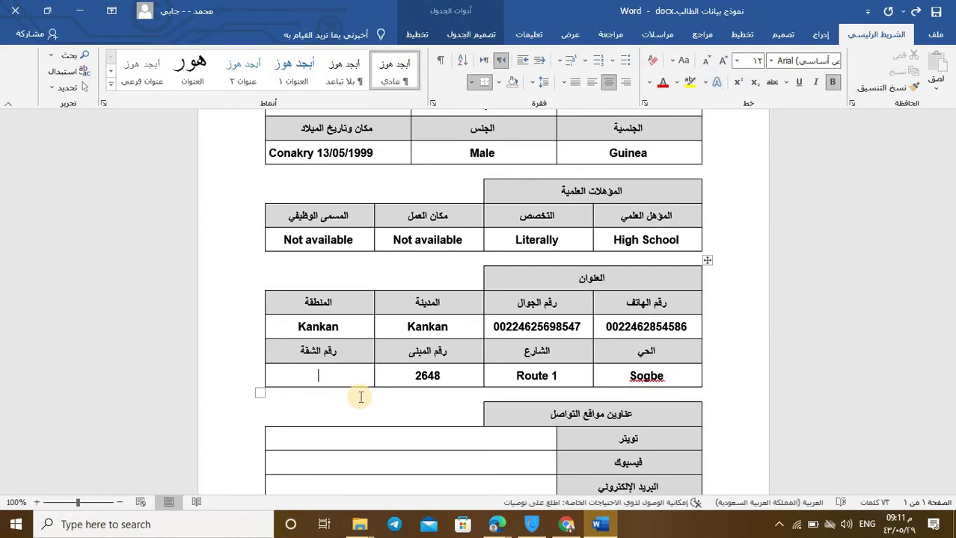
Step: Enter the apartment number, then 'not available' in the Twitter row
{"action": "type", "text": "15"}
{"action": "scroll", "coordinate": [494, 337], "scroll_direction": "down", "scroll_amount": 3}
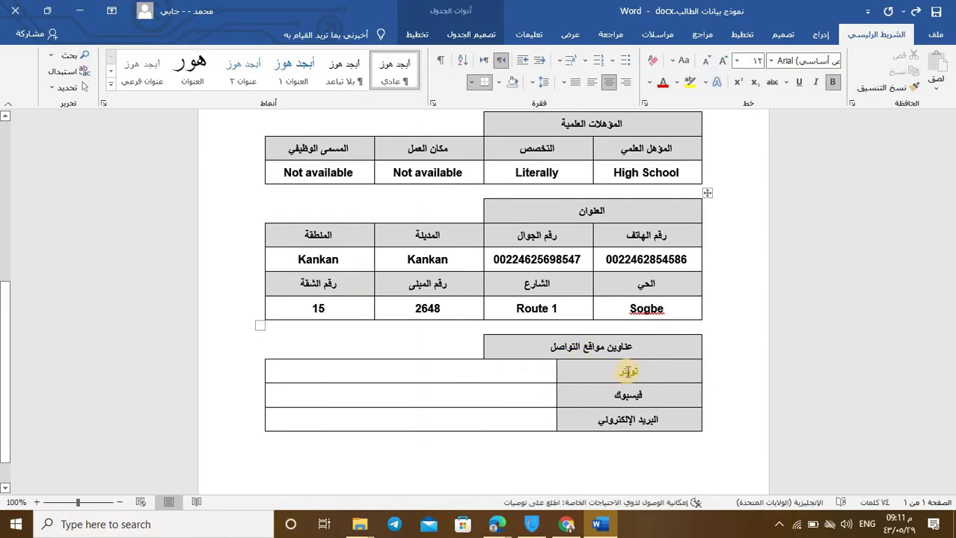
{"action": "left_click", "coordinate": [397, 378]}
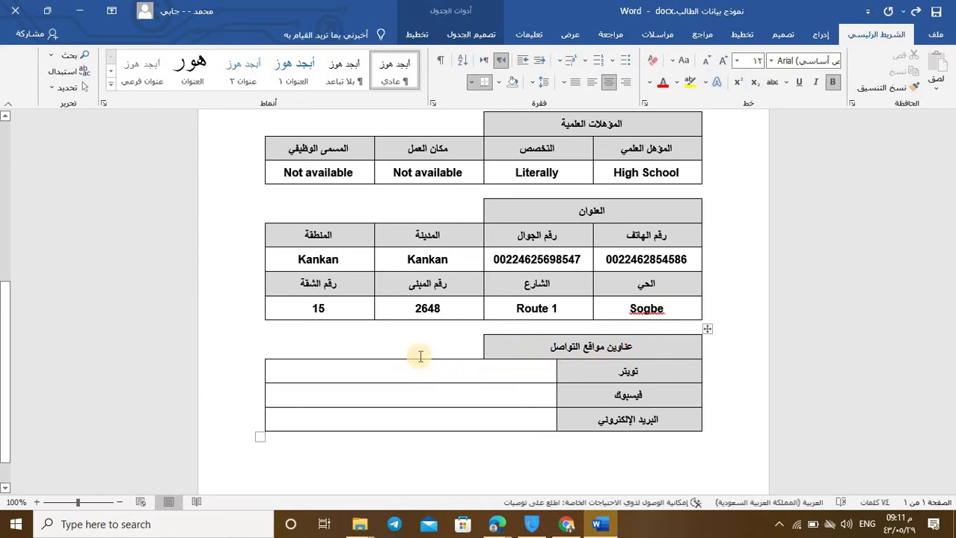
{"action": "left_click", "coordinate": [628, 378]}
{"action": "left_click", "coordinate": [615, 395]}
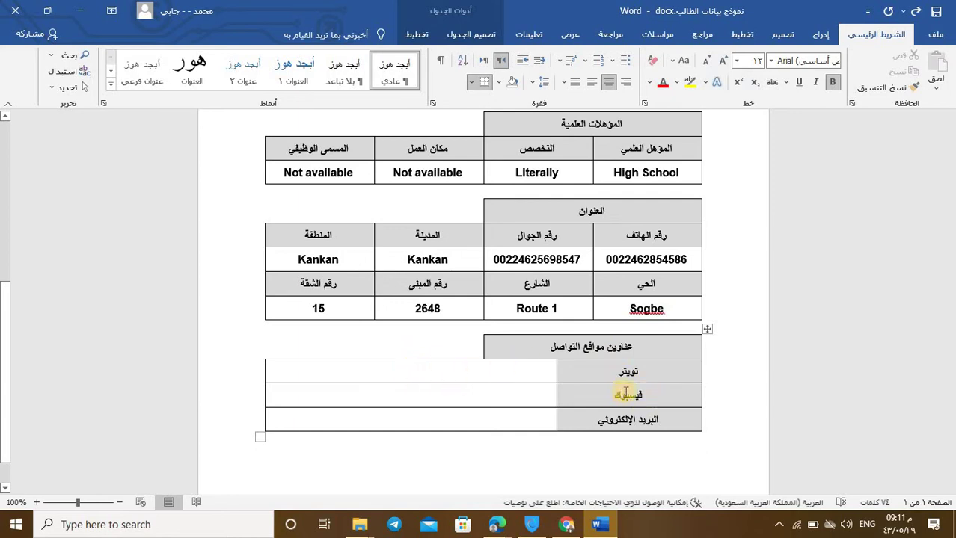
{"action": "left_click", "coordinate": [435, 392]}
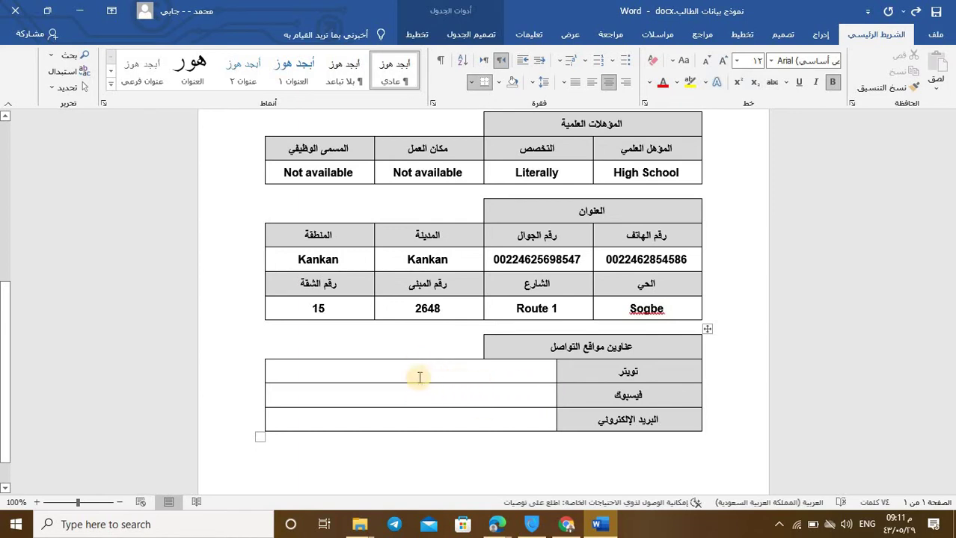
{"action": "left_click", "coordinate": [431, 371]}
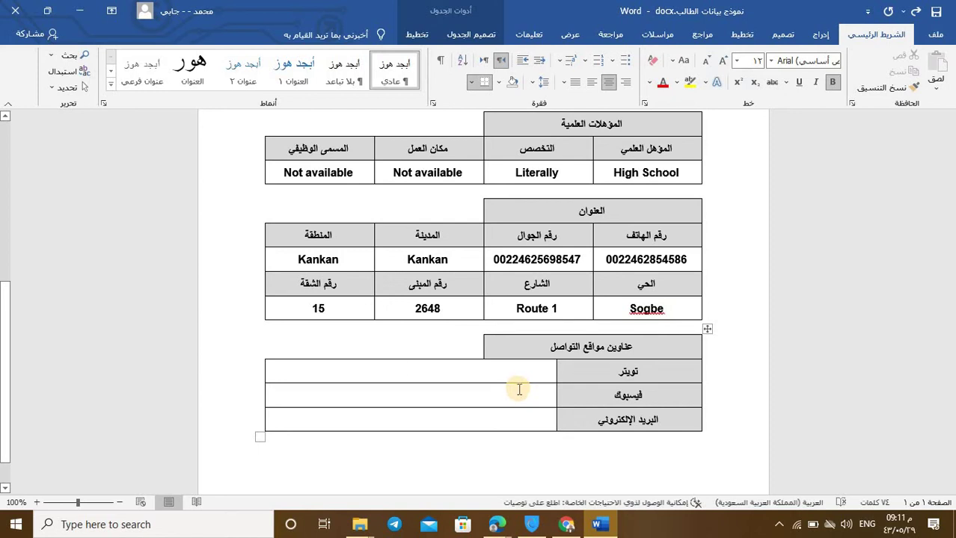
{"action": "type", "text": "not"}
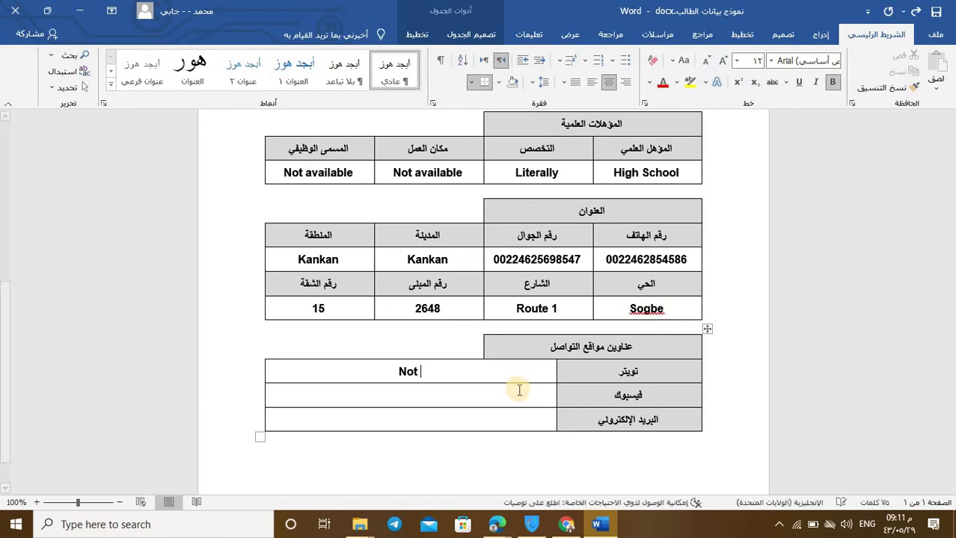
{"action": "type", "text": " avai"}
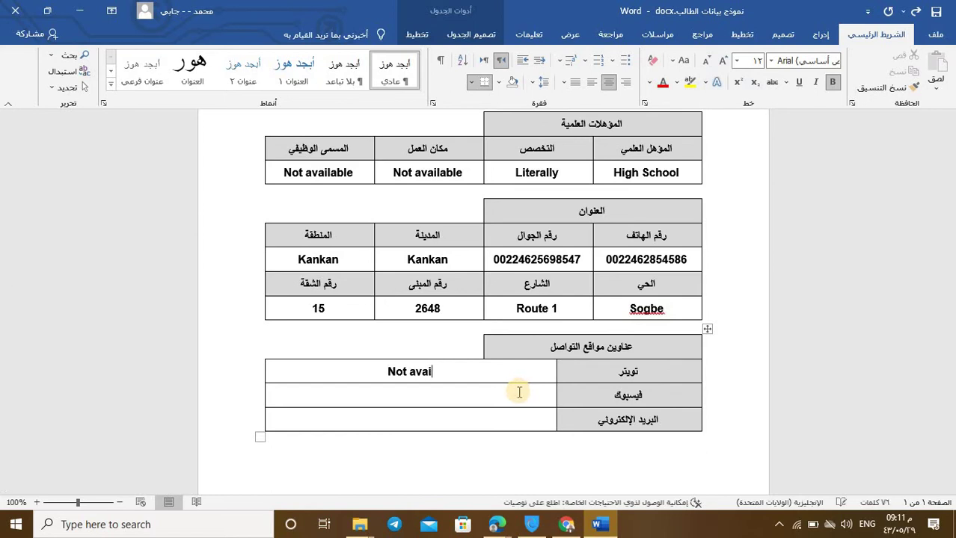
{"action": "type", "text": "lable"}
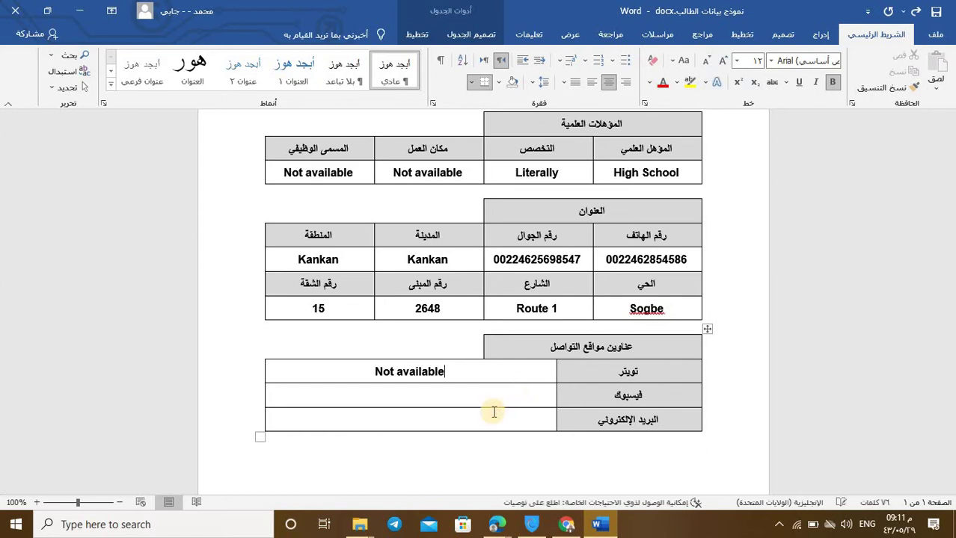
Step: Enter Not available in the Facebook row
{"action": "left_click", "coordinate": [474, 395]}
{"action": "key", "text": "alt+shift"}
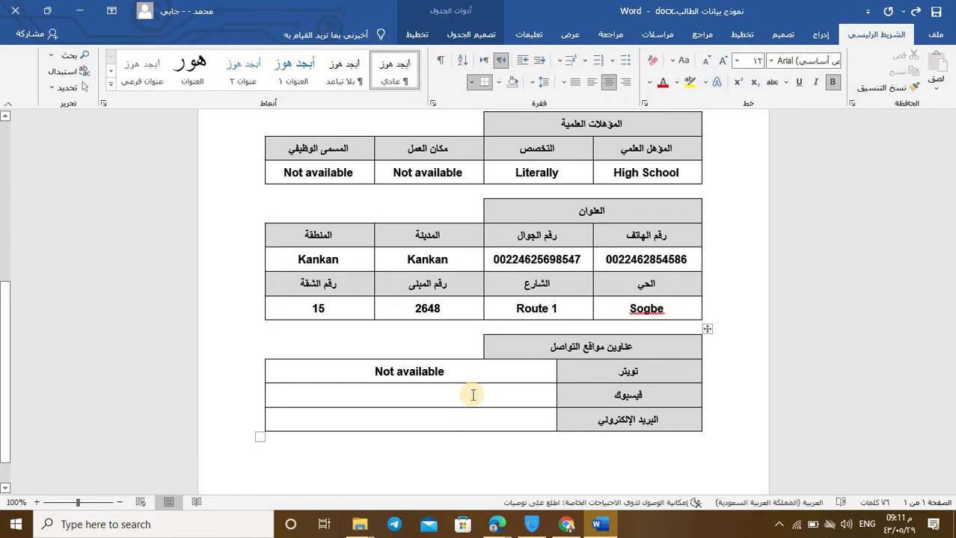
{"action": "type", "text": "ى"}
{"action": "key", "text": "alt+shift"}
{"action": "key", "text": "BackSpace"}
{"action": "type", "text": "No"}
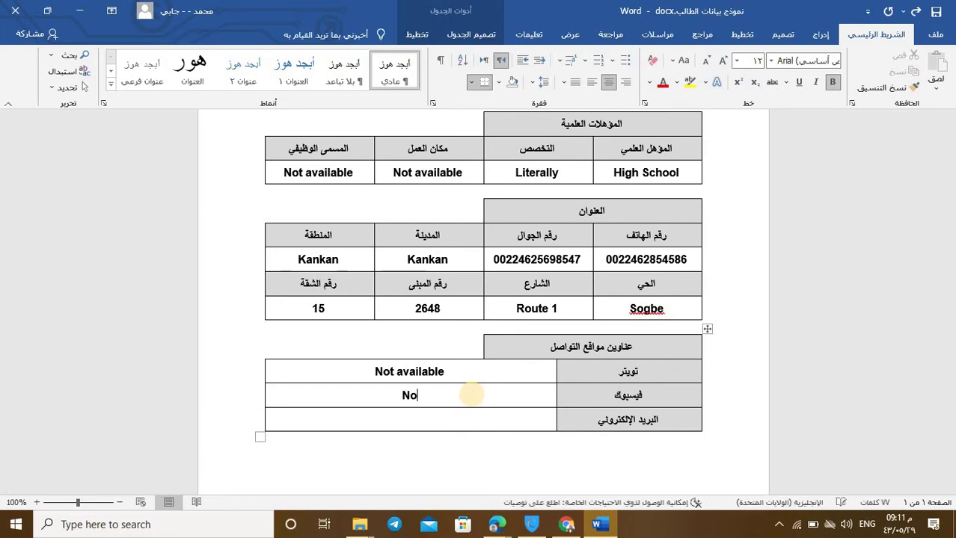
{"action": "type", "text": "t ava"}
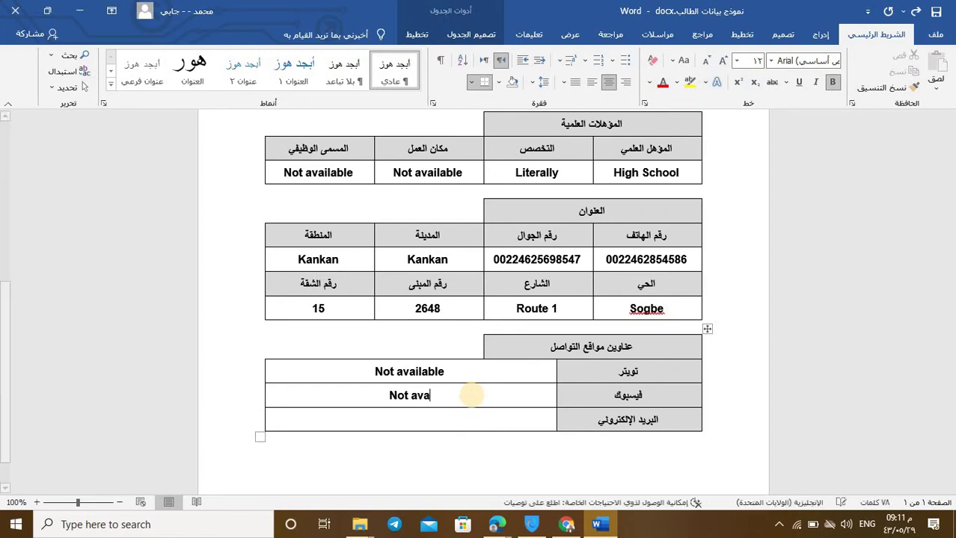
{"action": "type", "text": "ilable"}
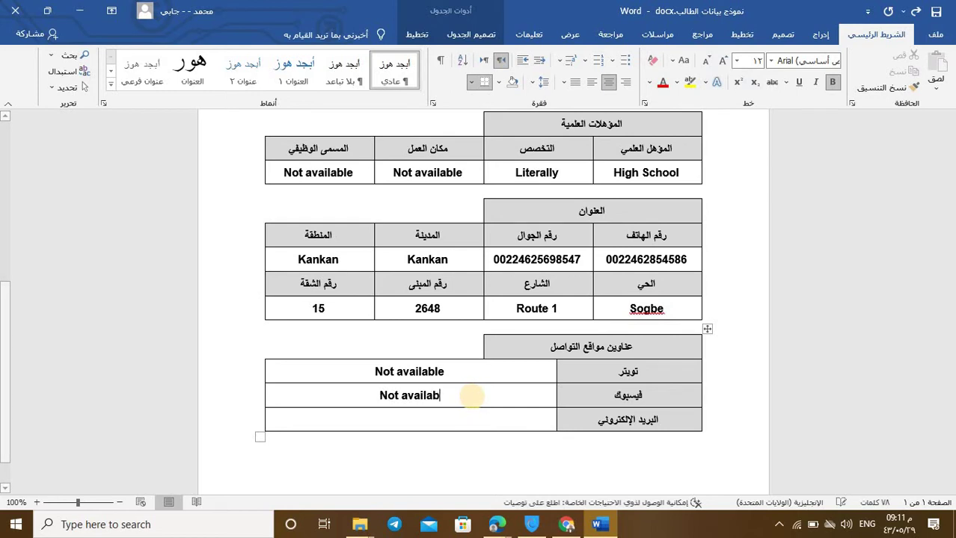
Step: Type the contact e-mail address into the e-mail row
{"action": "left_click", "coordinate": [439, 421]}
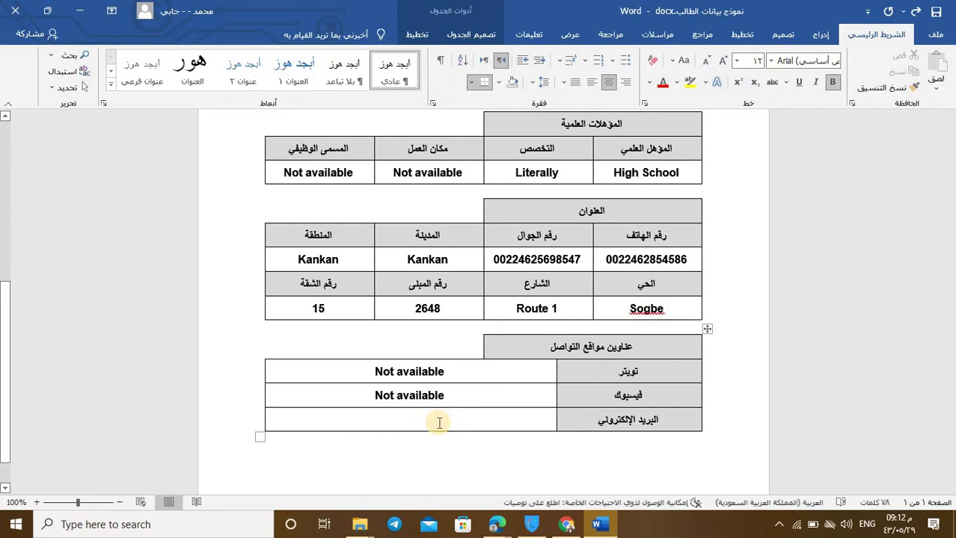
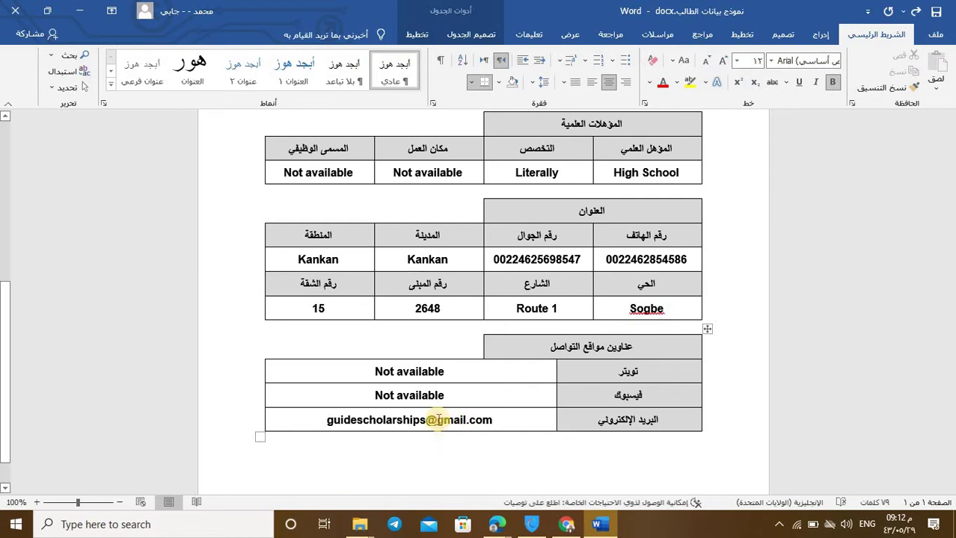
Step: Return to the top of the form and check the surname's spelling suggestions without changing it
{"action": "scroll", "coordinate": [439, 416], "scroll_direction": "up", "scroll_amount": 7}
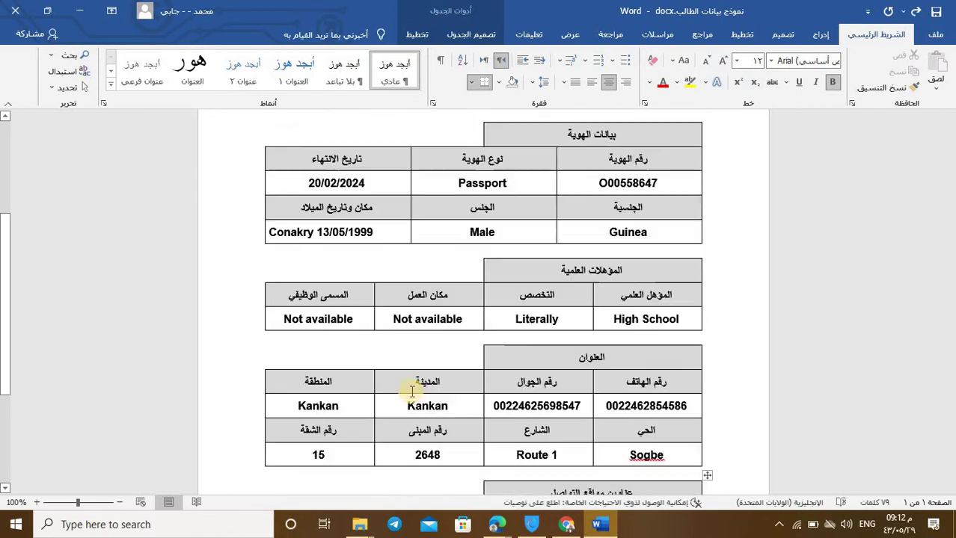
{"action": "scroll", "coordinate": [429, 267], "scroll_direction": "up", "scroll_amount": 2}
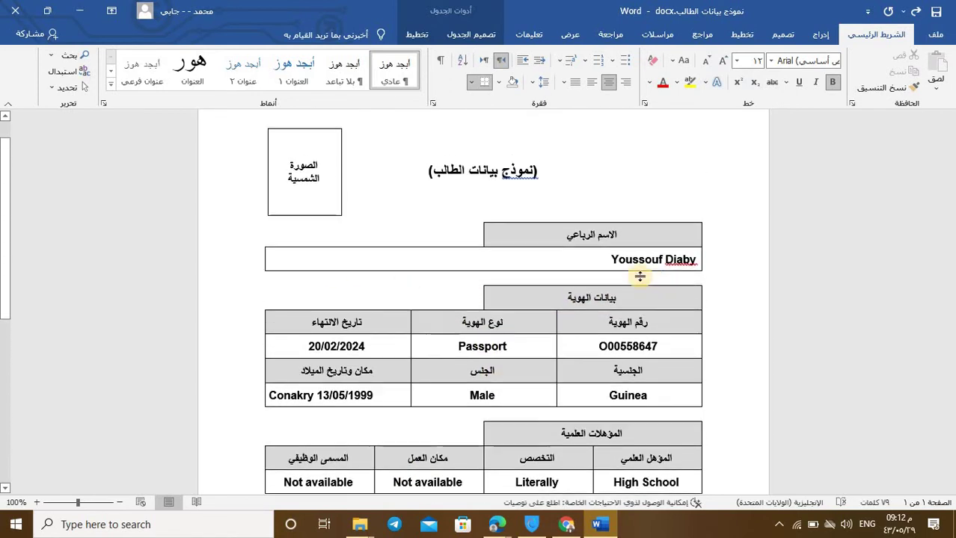
{"action": "right_click", "coordinate": [678, 285]}
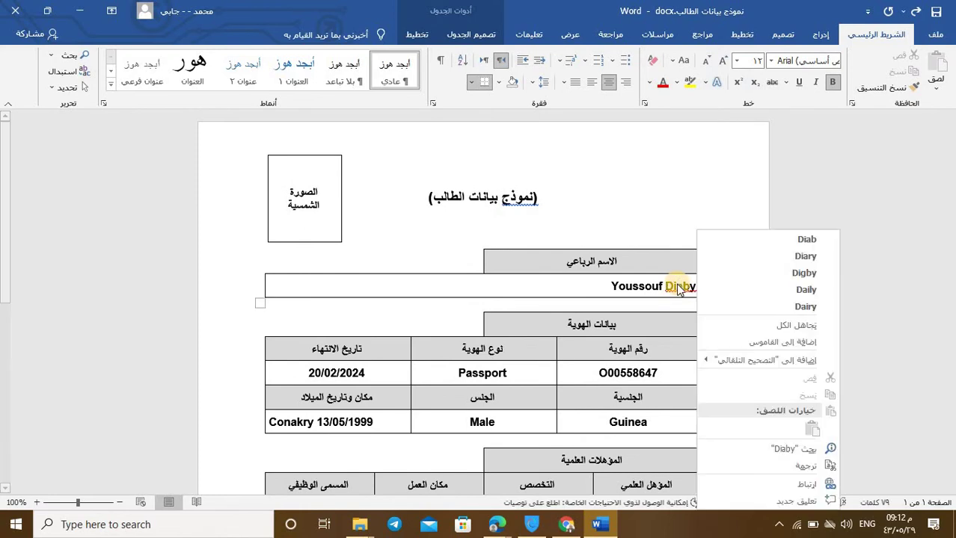
{"action": "left_click", "coordinate": [605, 240]}
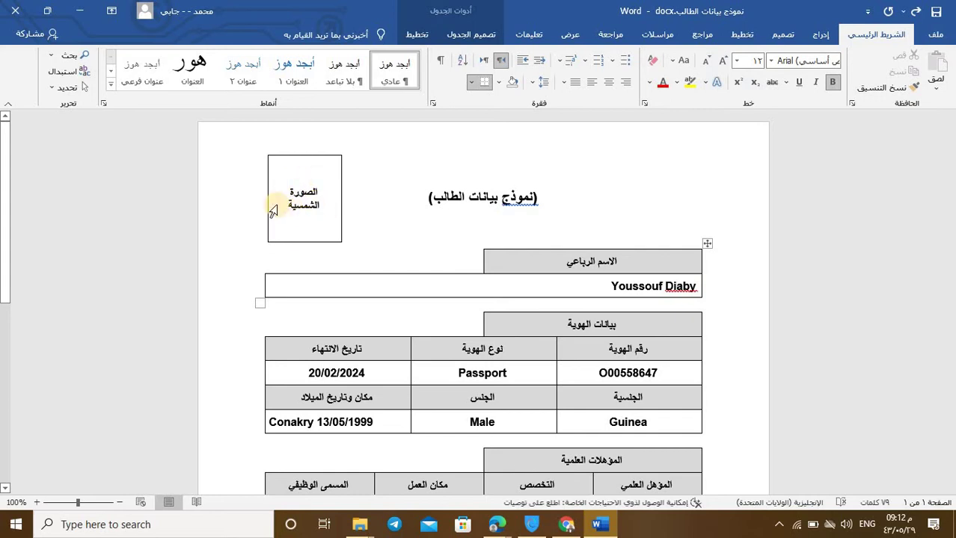
{"action": "scroll", "coordinate": [354, 205], "scroll_direction": "down", "scroll_amount": 2}
{"action": "scroll", "coordinate": [355, 205], "scroll_direction": "up", "scroll_amount": 2}
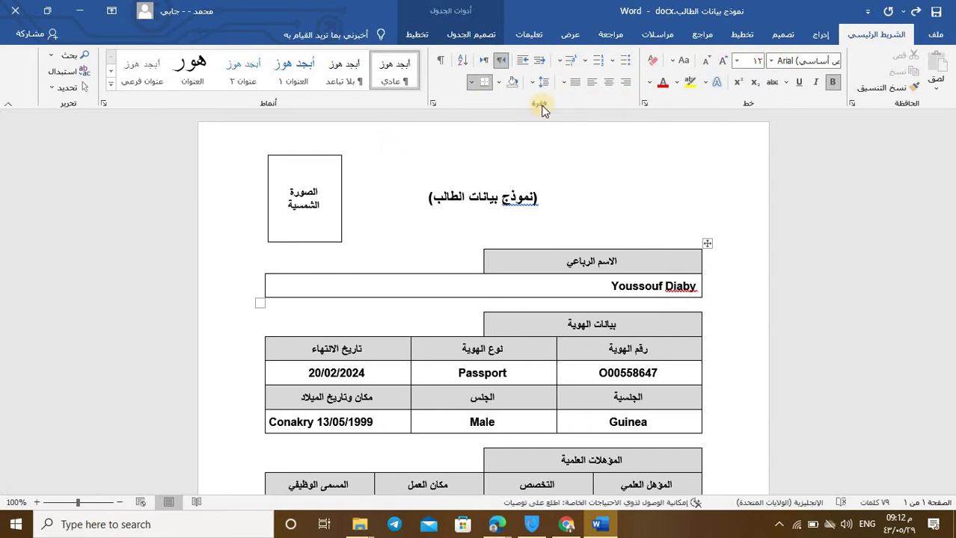
Step: Insert Photo.jpg from the Desktop's طلبات التجريبية folder via Pictures > This Device
{"action": "left_click", "coordinate": [819, 35]}
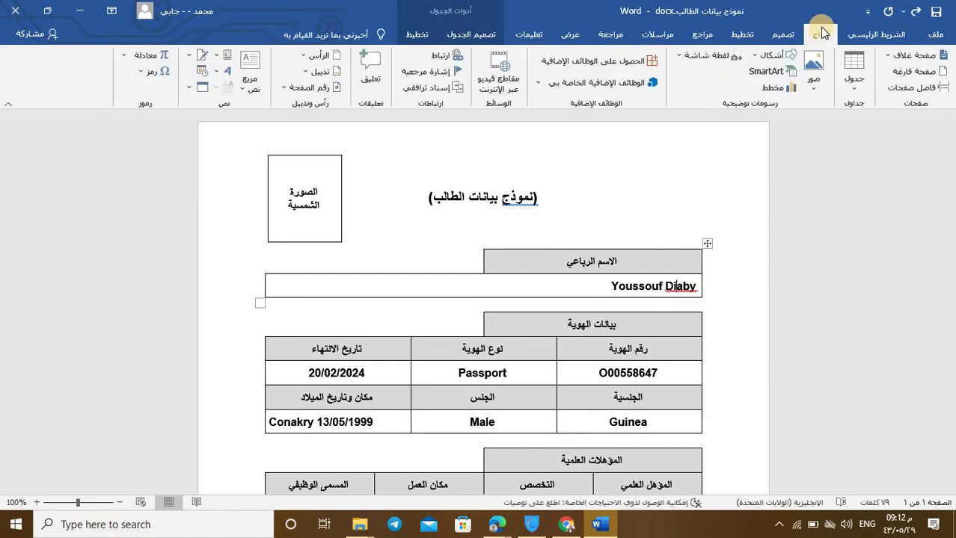
{"action": "left_click", "coordinate": [818, 78]}
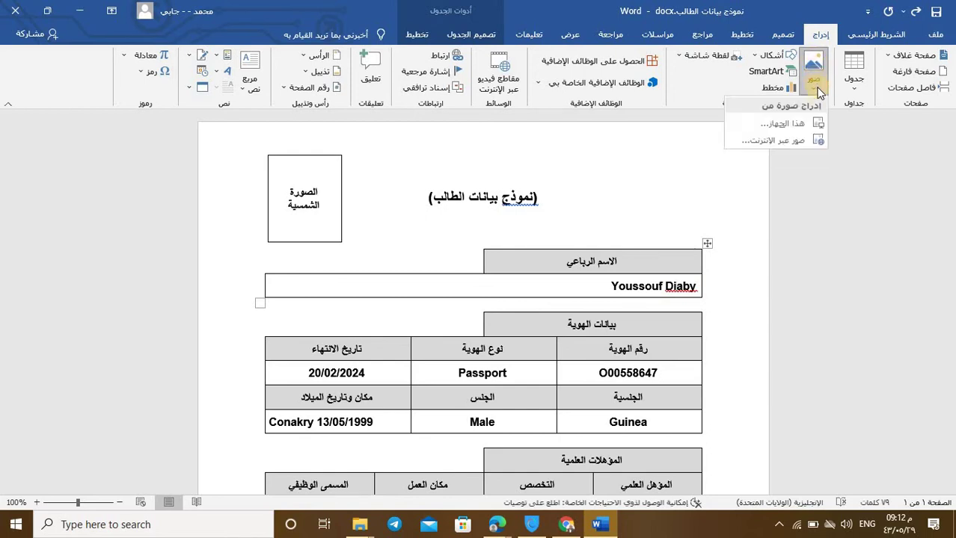
{"action": "left_click", "coordinate": [793, 127]}
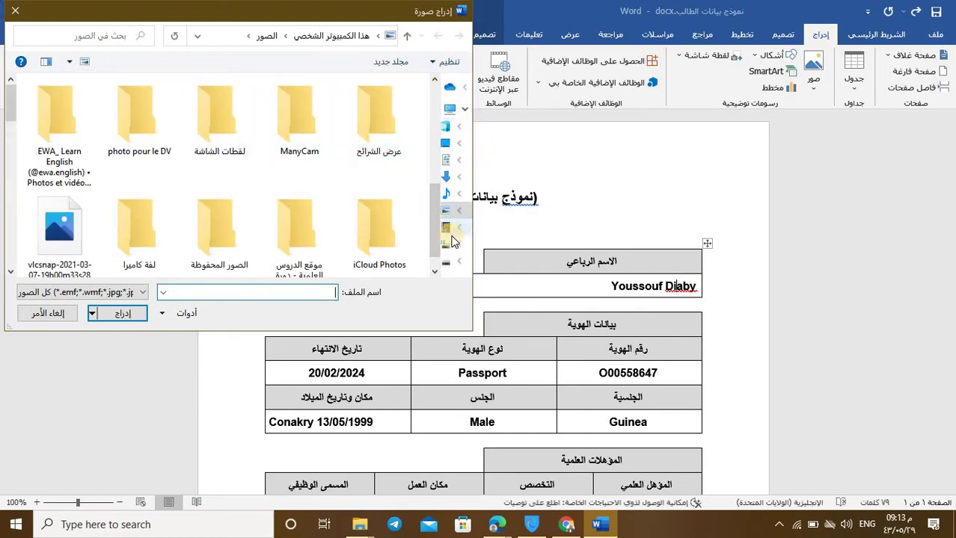
{"action": "left_click", "coordinate": [442, 153]}
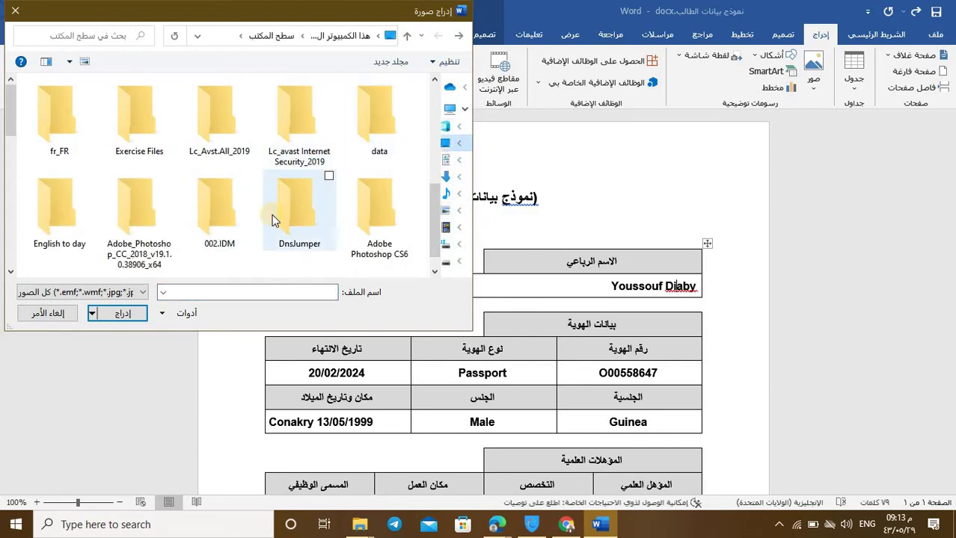
{"action": "scroll", "coordinate": [272, 215], "scroll_direction": "down", "scroll_amount": 10}
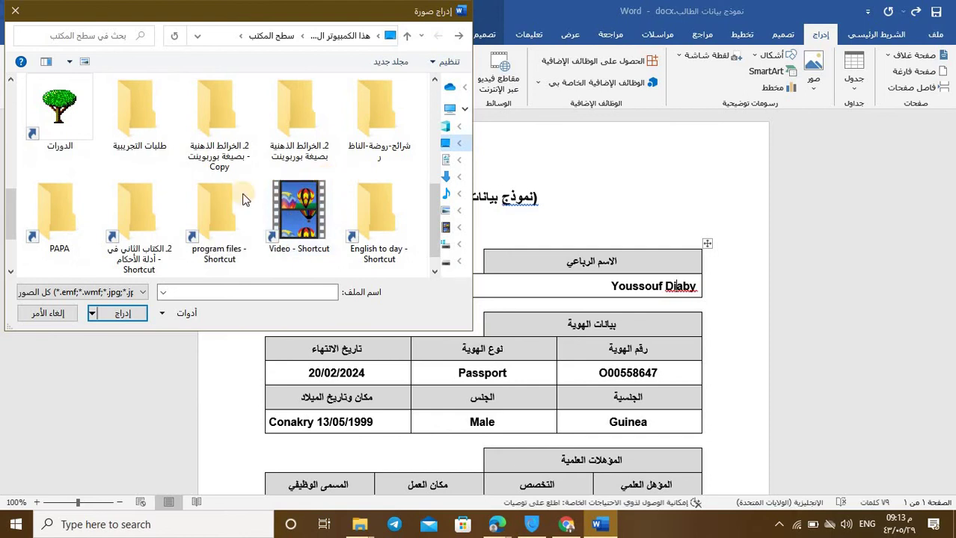
{"action": "scroll", "coordinate": [199, 213], "scroll_direction": "down", "scroll_amount": 1}
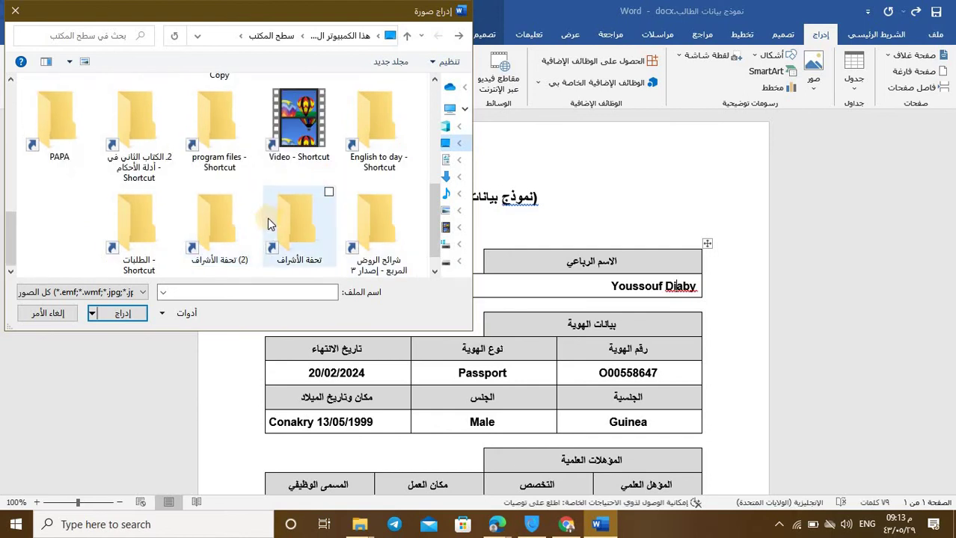
{"action": "scroll", "coordinate": [301, 219], "scroll_direction": "up", "scroll_amount": 1}
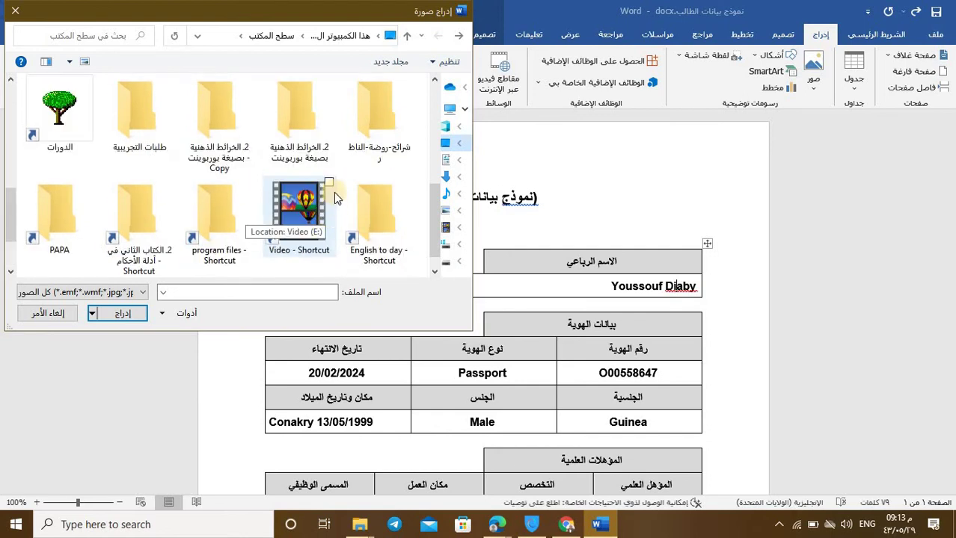
{"action": "left_click", "coordinate": [166, 120]}
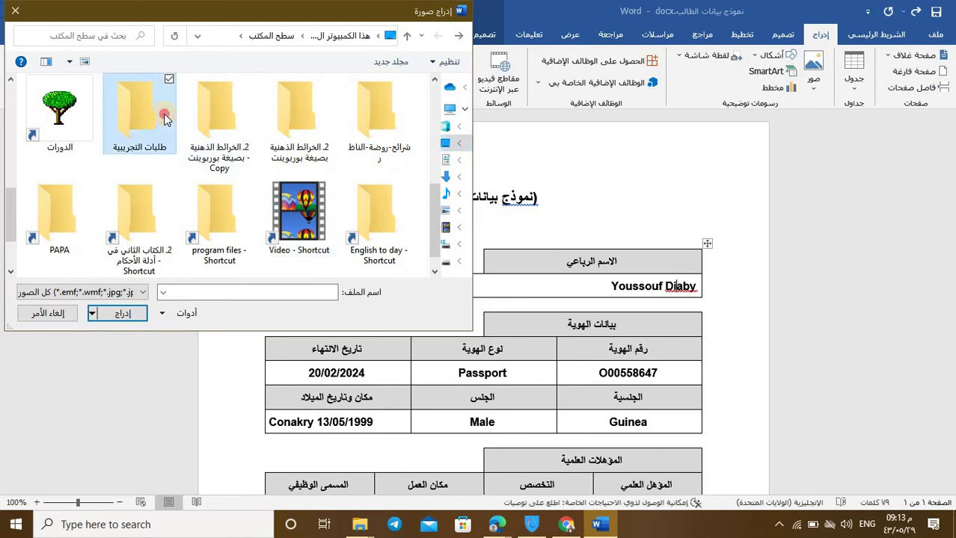
{"action": "left_click", "coordinate": [165, 120]}
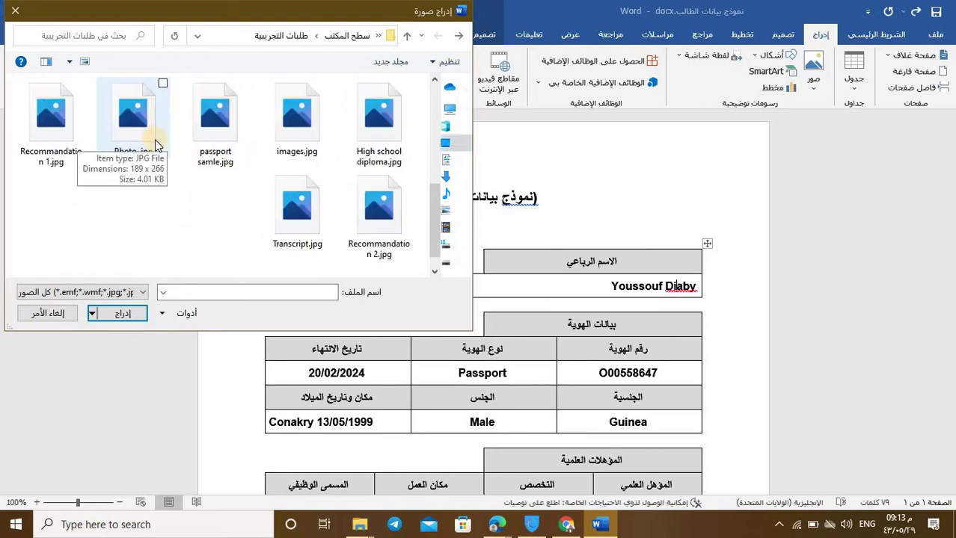
{"action": "left_click", "coordinate": [129, 132]}
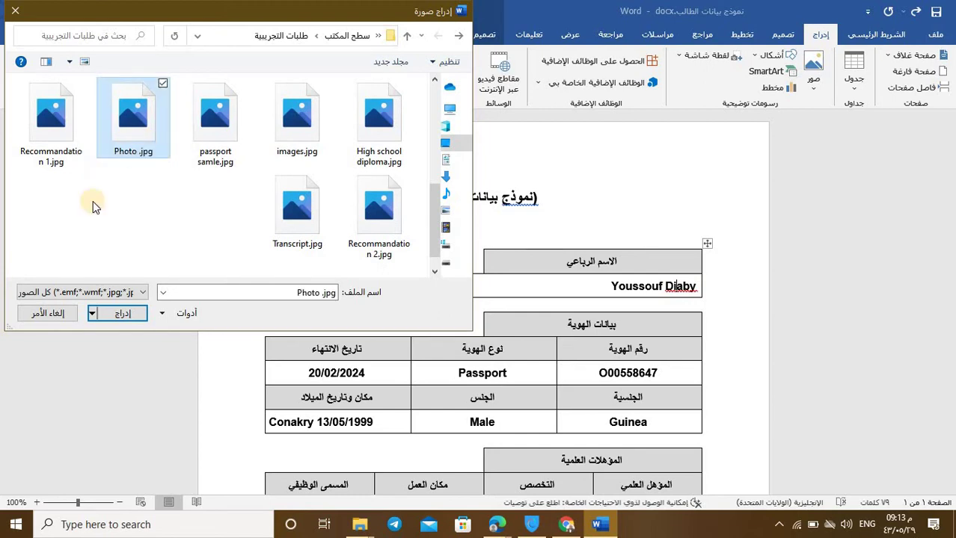
{"action": "left_click", "coordinate": [90, 314]}
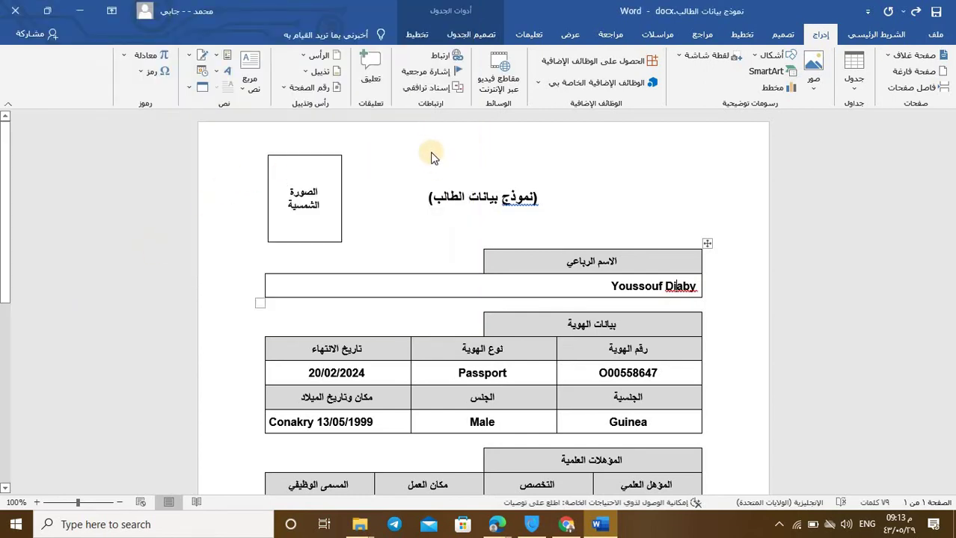
Step: Set the photo to In Front of Text and drag it onto the photo box beside the title
{"action": "left_click", "coordinate": [642, 380]}
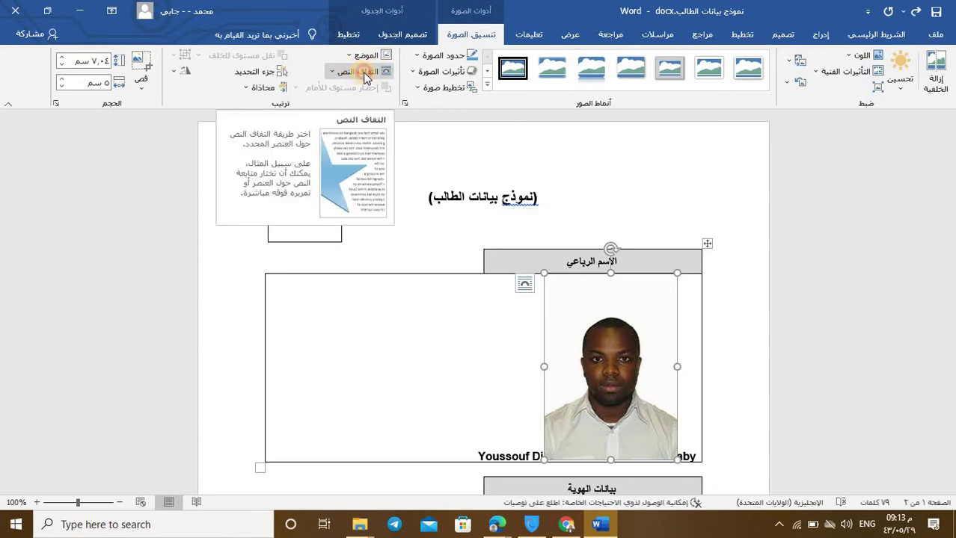
{"action": "left_click", "coordinate": [364, 74]}
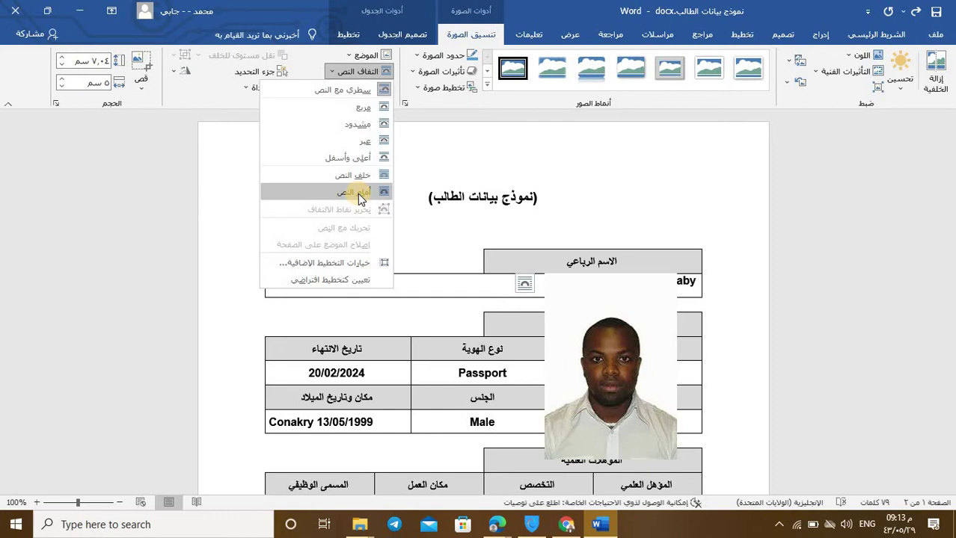
{"action": "left_click", "coordinate": [359, 194]}
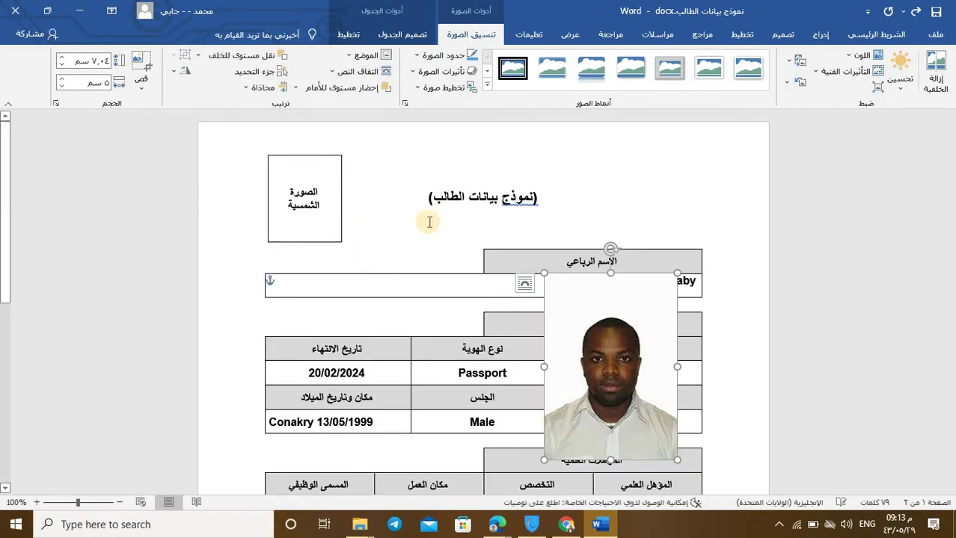
{"action": "left_click_drag", "start_coordinate": [613, 404], "coordinate": [420, 317]}
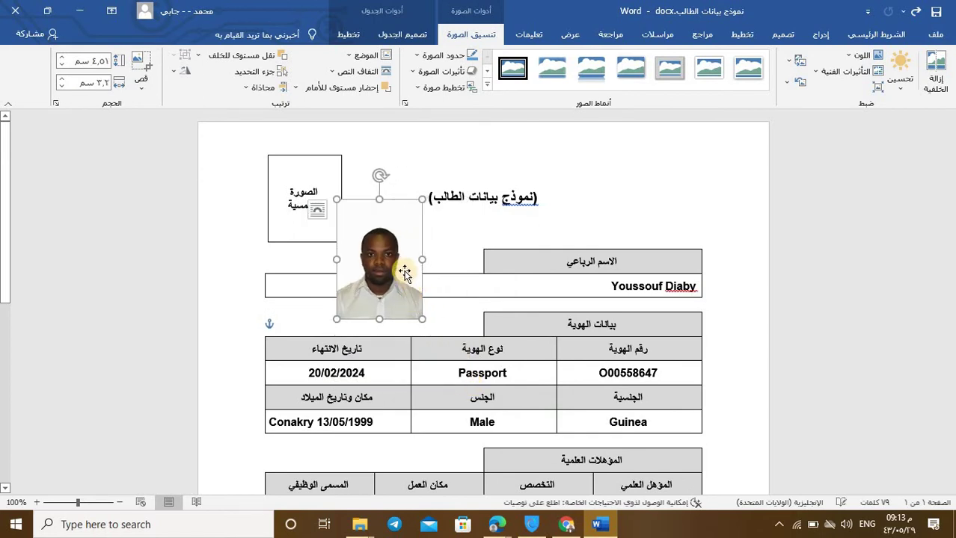
{"action": "left_click_drag", "start_coordinate": [404, 274], "coordinate": [350, 216]}
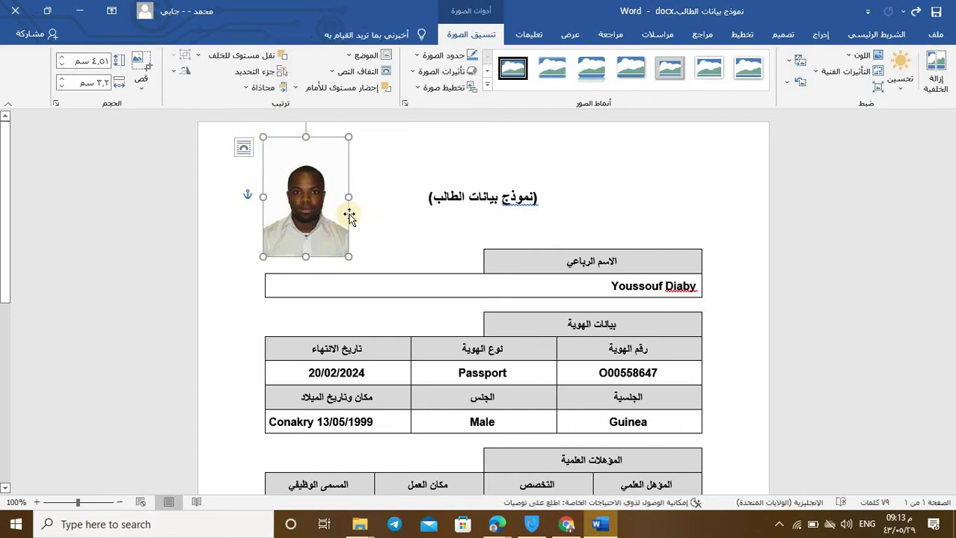
{"action": "left_click_drag", "start_coordinate": [350, 216], "coordinate": [335, 217]}
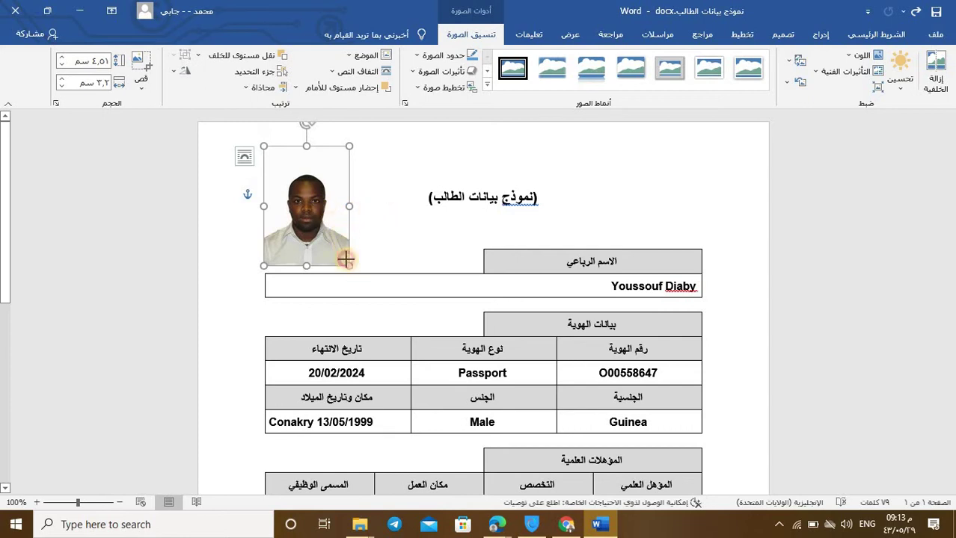
Step: Deselect the photo and scroll through the completed student form to check it
{"action": "left_click", "coordinate": [378, 235]}
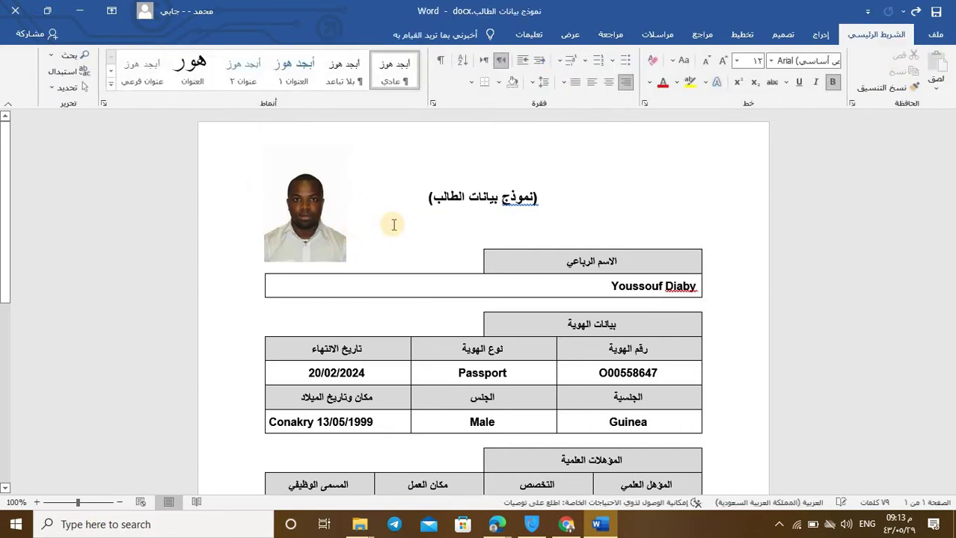
{"action": "scroll", "coordinate": [393, 224], "scroll_direction": "down", "scroll_amount": 5}
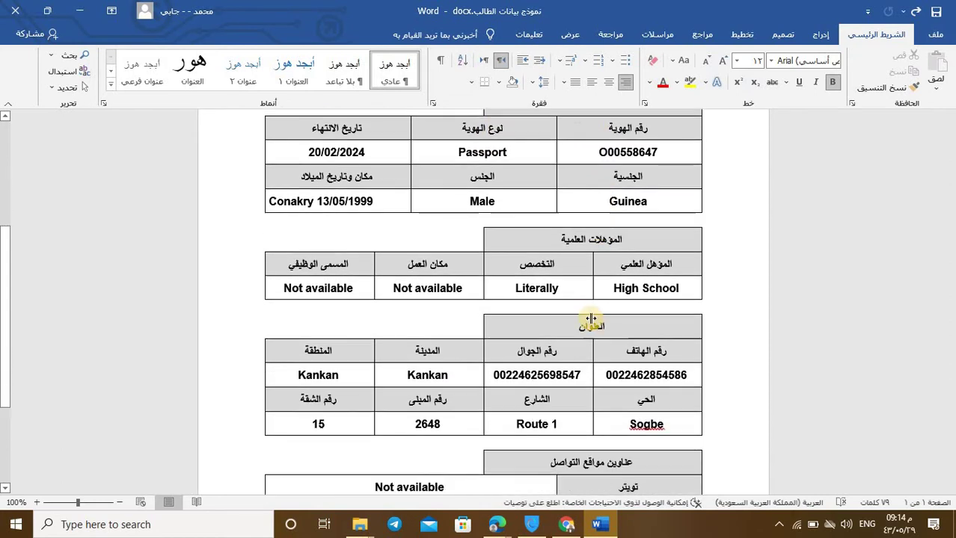
{"action": "scroll", "coordinate": [584, 322], "scroll_direction": "down", "scroll_amount": 3}
{"action": "scroll", "coordinate": [546, 325], "scroll_direction": "up", "scroll_amount": 6}
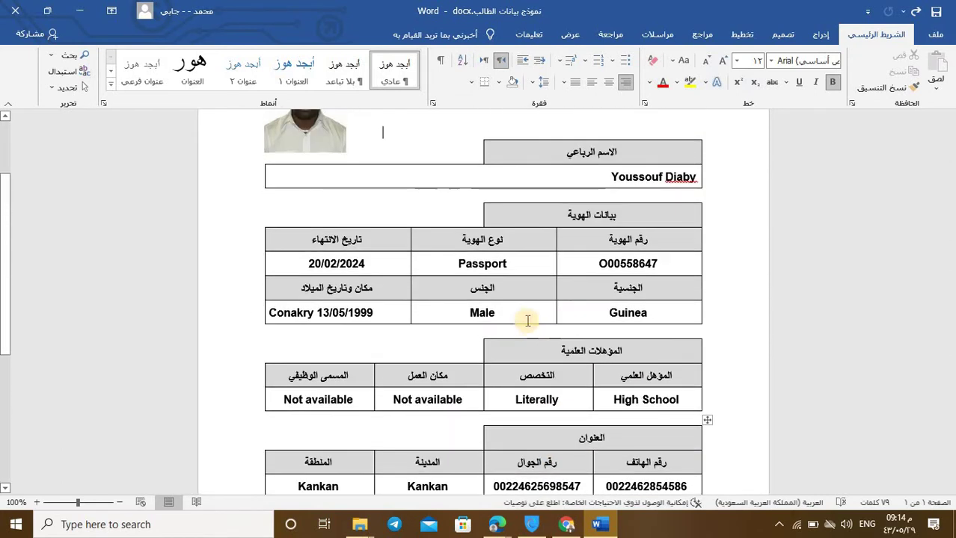
{"action": "scroll", "coordinate": [579, 156], "scroll_direction": "up", "scroll_amount": 3}
{"action": "scroll", "coordinate": [580, 170], "scroll_direction": "down", "scroll_amount": 4}
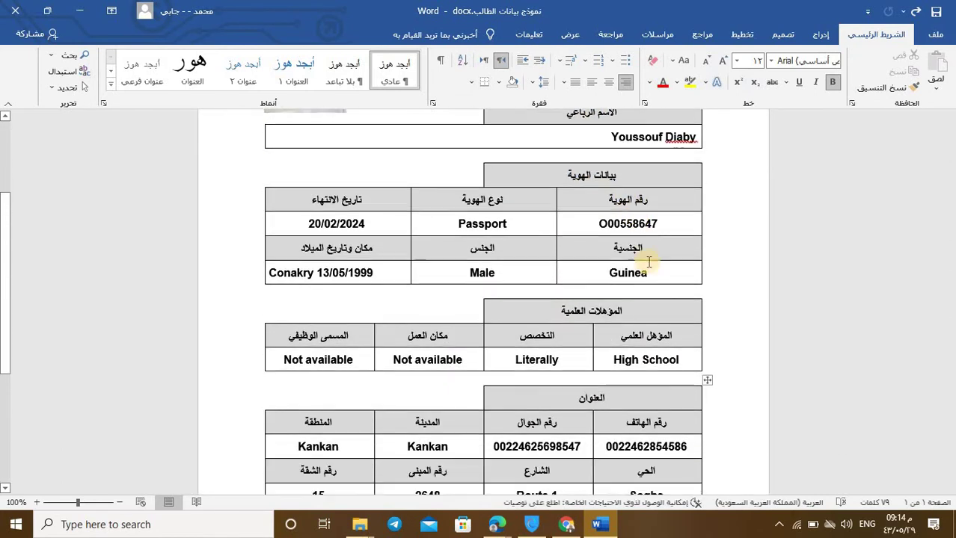
{"action": "scroll", "coordinate": [486, 232], "scroll_direction": "down", "scroll_amount": 6}
{"action": "scroll", "coordinate": [606, 277], "scroll_direction": "up", "scroll_amount": 6}
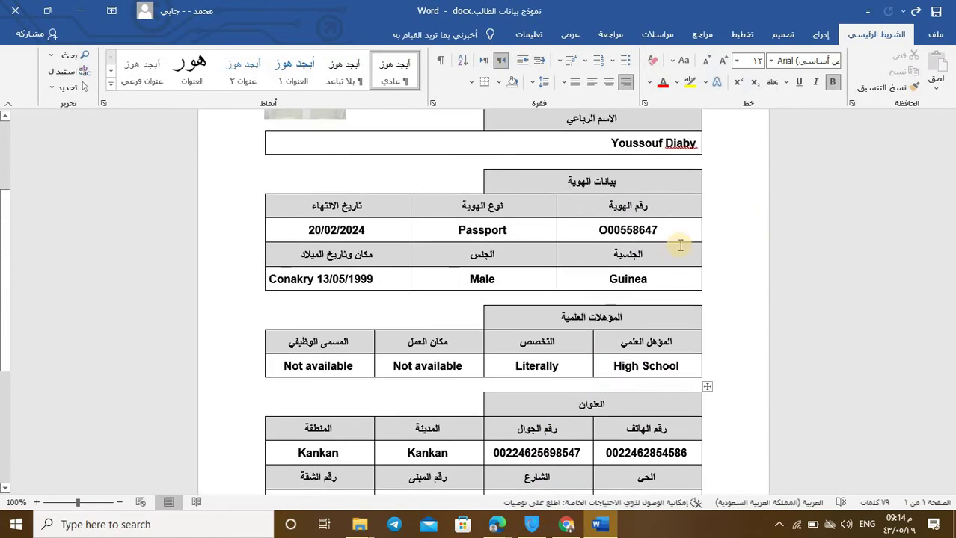
{"action": "scroll", "coordinate": [596, 281], "scroll_direction": "up", "scroll_amount": 4}
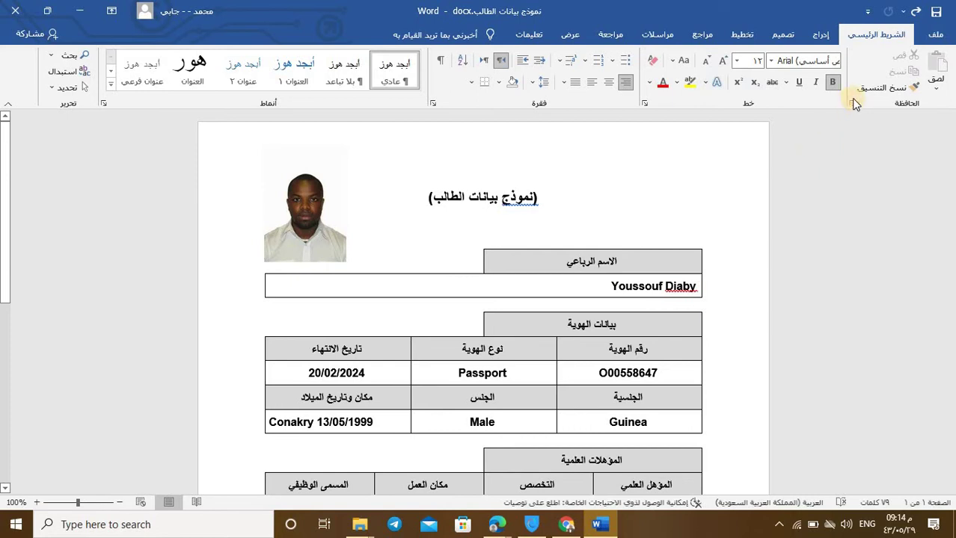
Step: Open Word's File backstage view showing new templates and recent files
{"action": "left_click", "coordinate": [939, 34]}
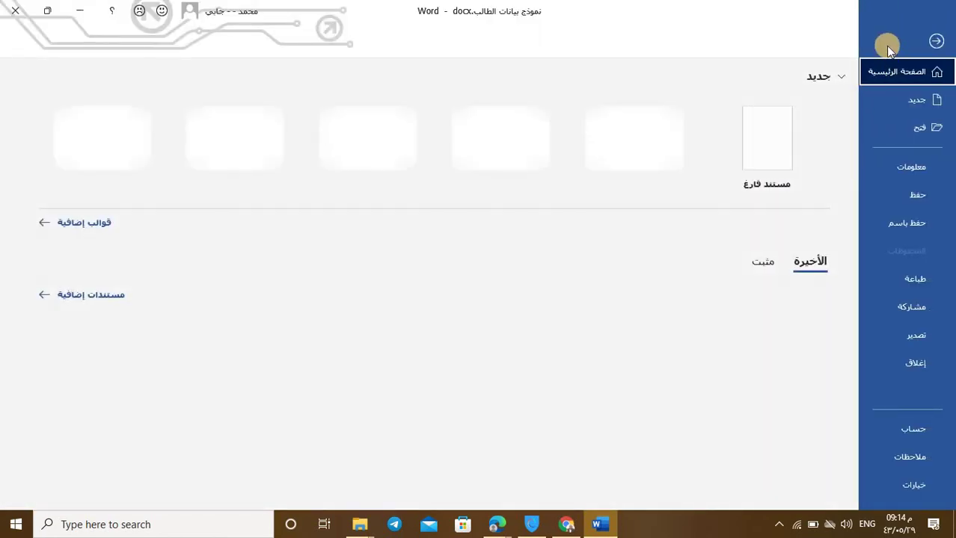
{"action": "left_click", "coordinate": [927, 41]}
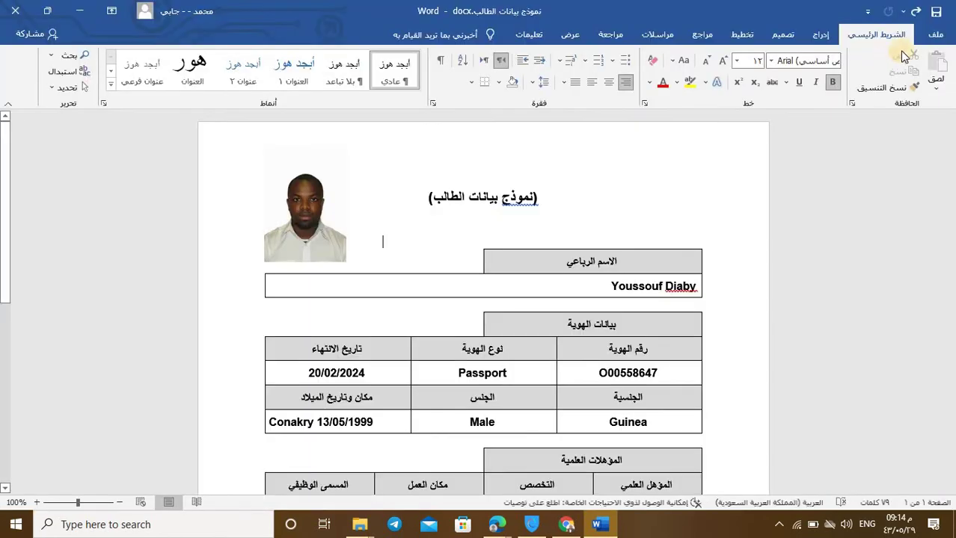
{"action": "left_click", "coordinate": [927, 38]}
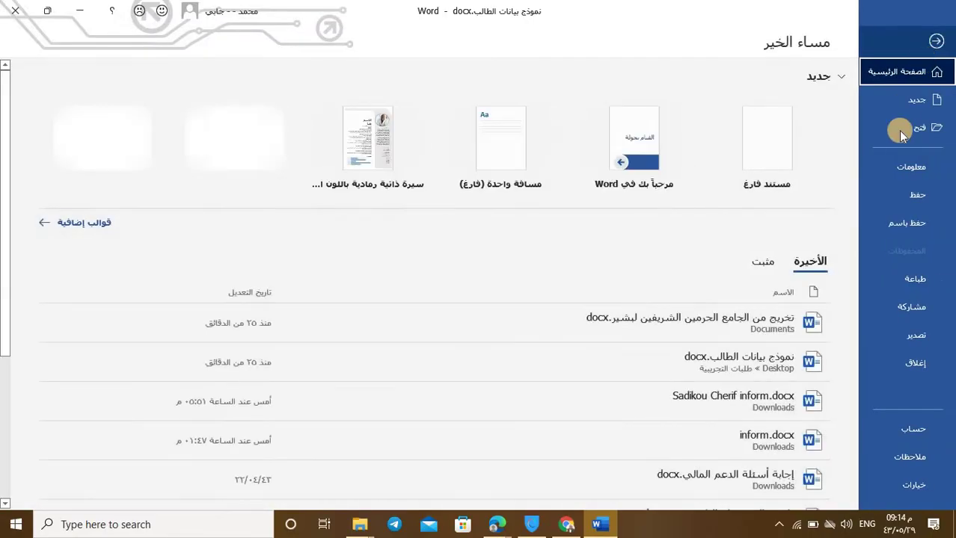
Step: Save As PDF (*.pdf) as نموذج بيانات الطالب.pdf in the طلبات التجريبية folder
{"action": "left_click", "coordinate": [910, 226]}
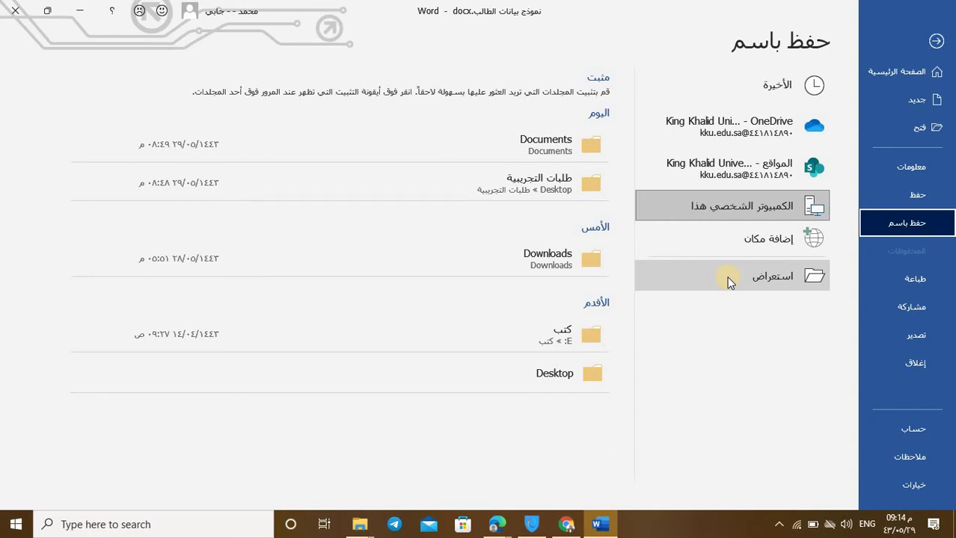
{"action": "left_click", "coordinate": [728, 279]}
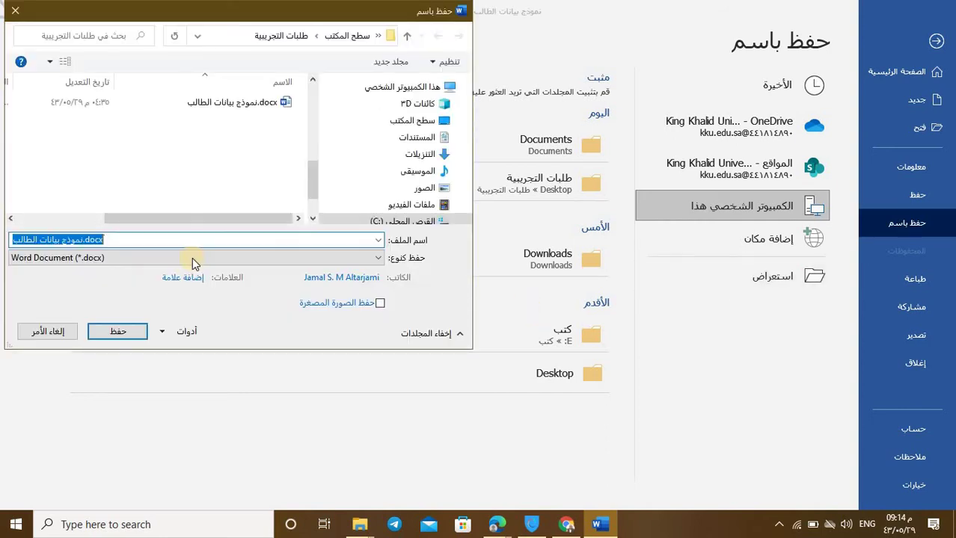
{"action": "left_click", "coordinate": [66, 258]}
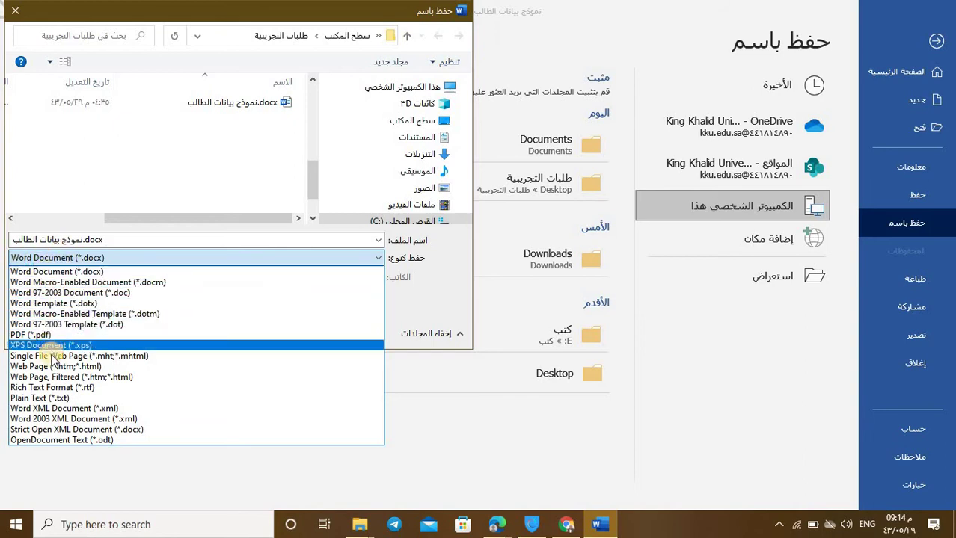
{"action": "left_click", "coordinate": [37, 335]}
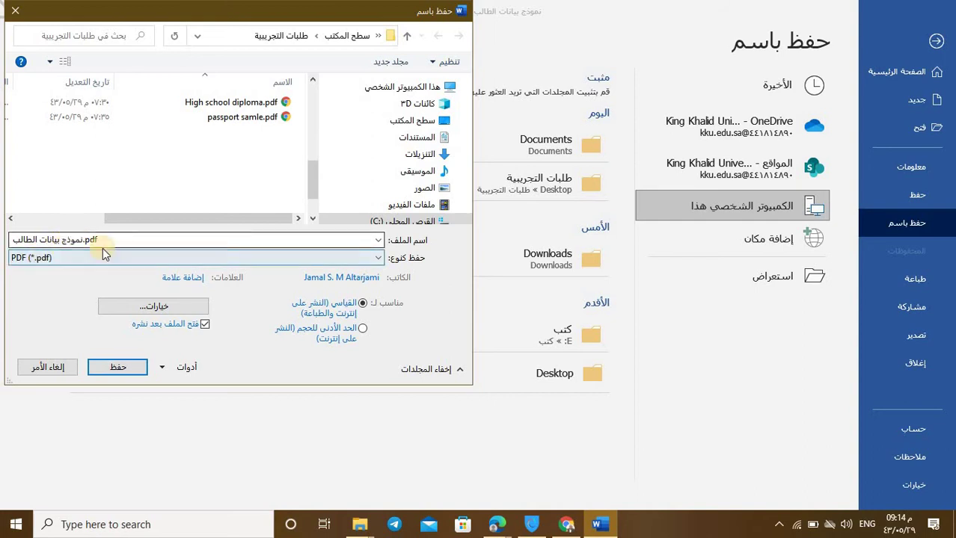
{"action": "left_click", "coordinate": [127, 370]}
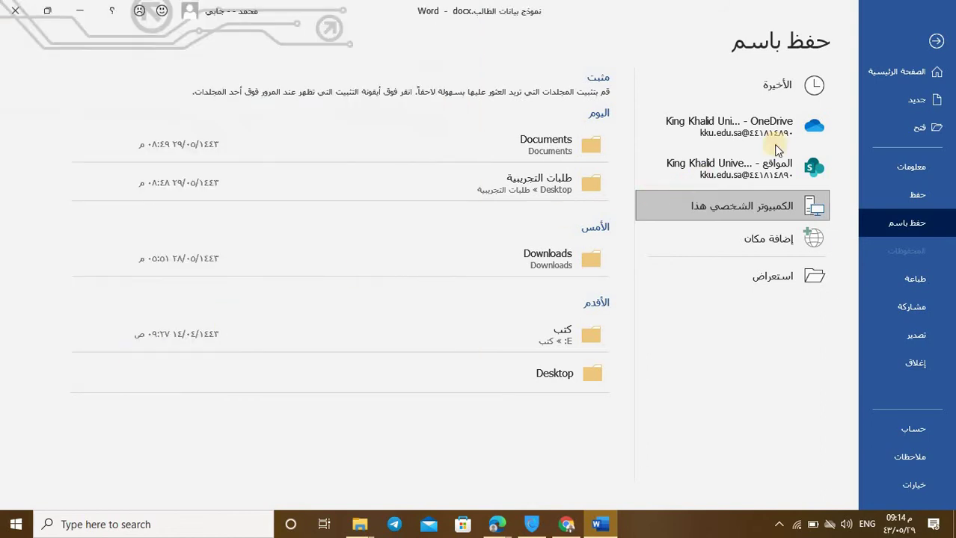
Step: Close Word and open registration (سجل) for Najran University's external scholarship on sajjel.me
{"action": "left_click", "coordinate": [16, 12]}
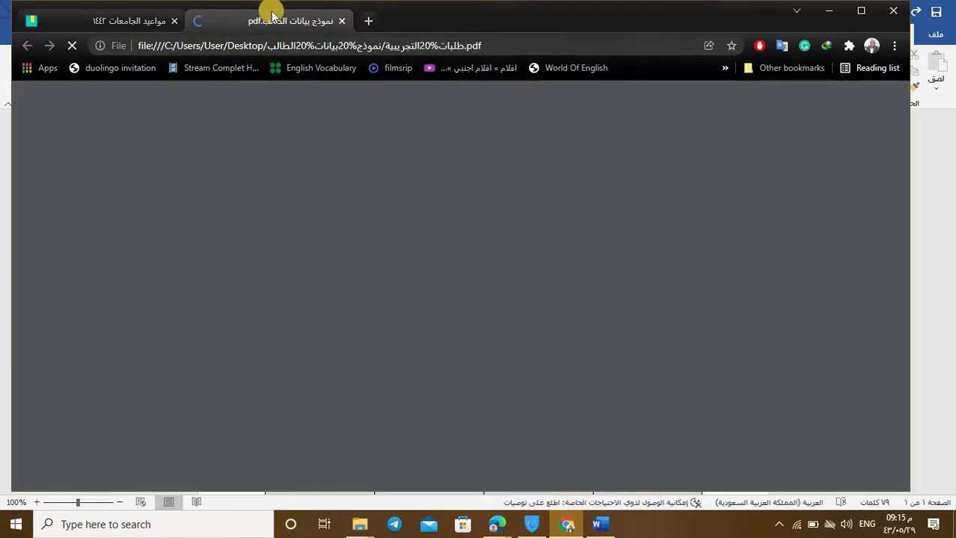
{"action": "left_click", "coordinate": [148, 25]}
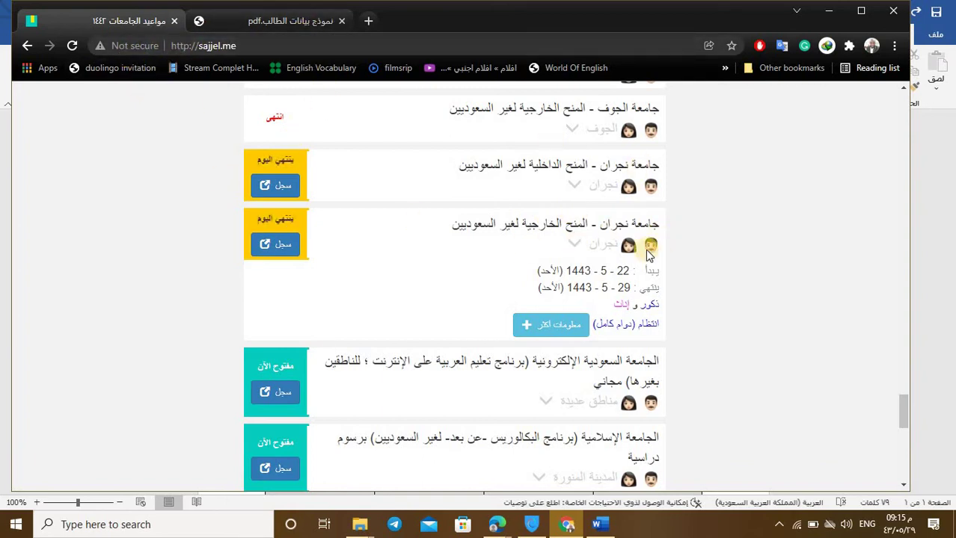
{"action": "scroll", "coordinate": [645, 249], "scroll_direction": "down", "scroll_amount": 1}
{"action": "scroll", "coordinate": [608, 220], "scroll_direction": "up", "scroll_amount": 1}
{"action": "scroll", "coordinate": [634, 202], "scroll_direction": "down", "scroll_amount": 1}
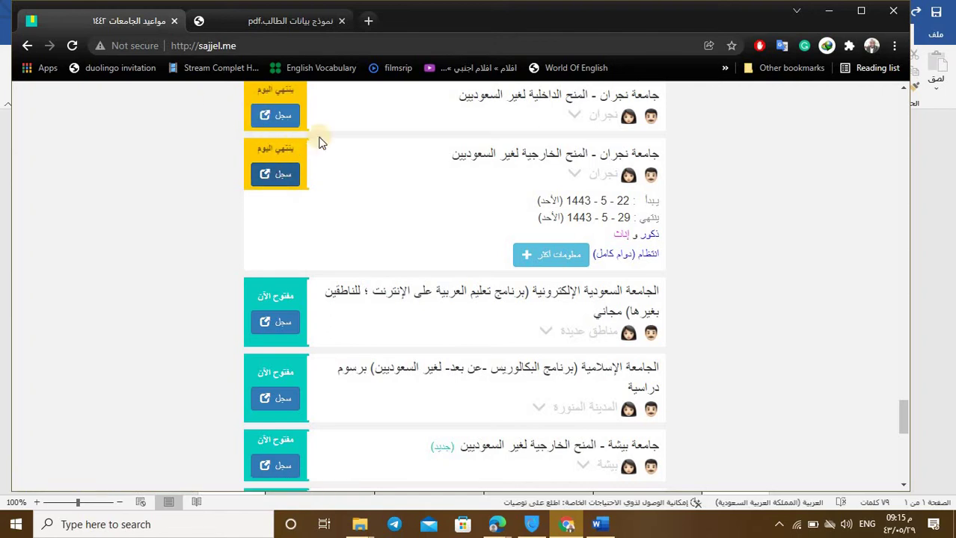
{"action": "left_click", "coordinate": [292, 174]}
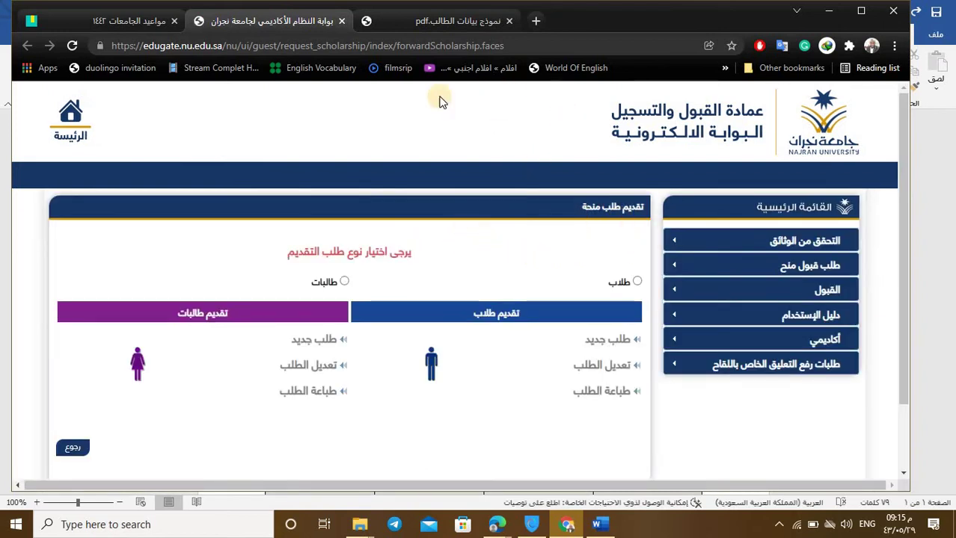
Step: Return to the Najran request page and select the male students (طلاب) application type
{"action": "left_click", "coordinate": [162, 23]}
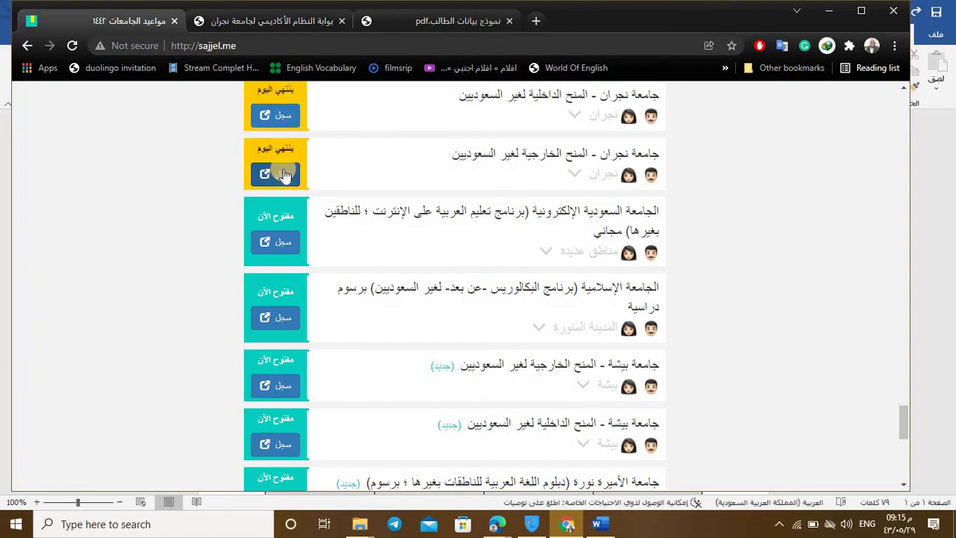
{"action": "left_click", "coordinate": [292, 22]}
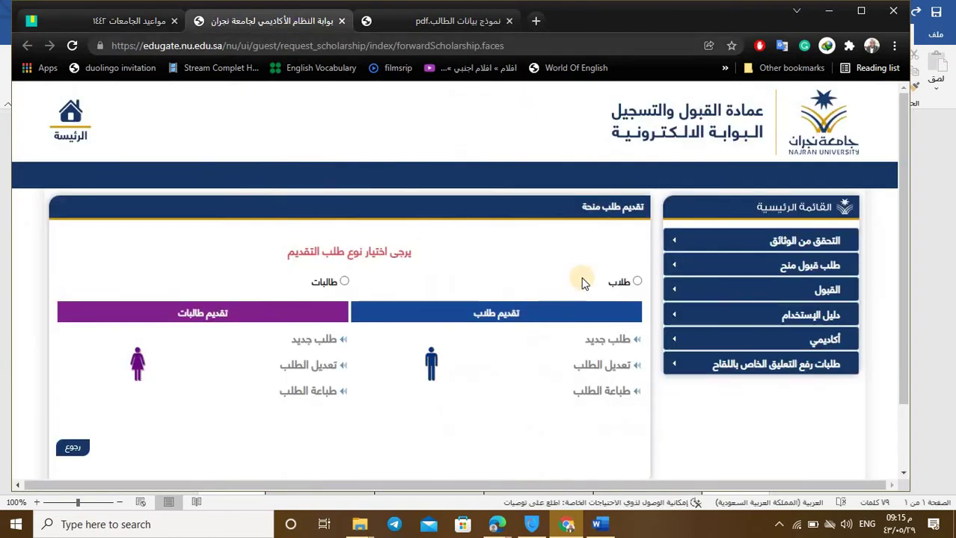
{"action": "left_click", "coordinate": [637, 283]}
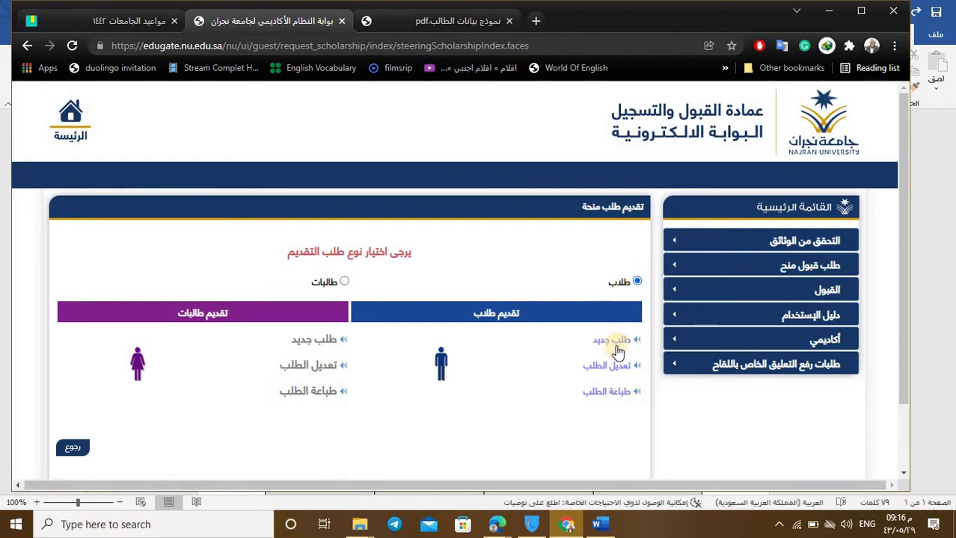
Step: Start a new scholarship request (طلب جديد) and scroll down to the scholarship type field
{"action": "left_click", "coordinate": [612, 346]}
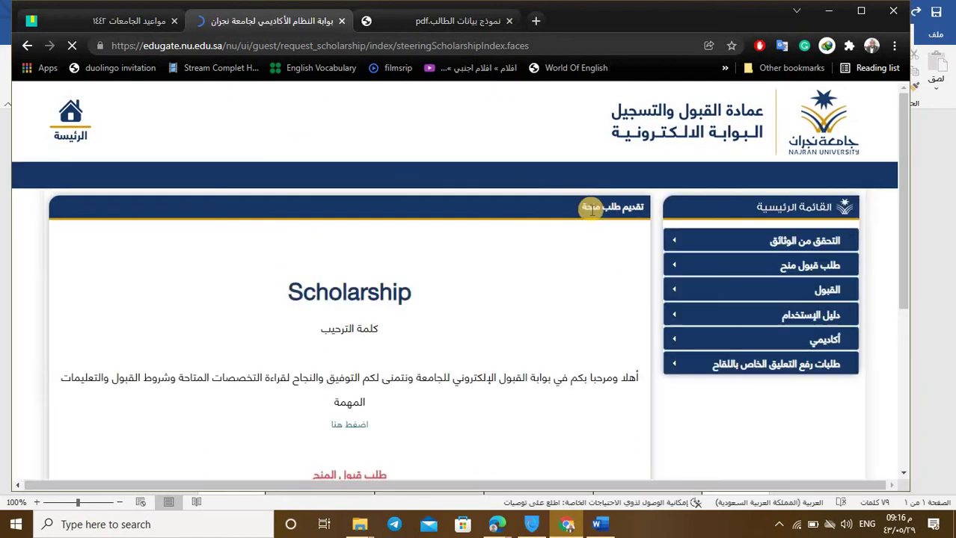
{"action": "scroll", "coordinate": [452, 256], "scroll_direction": "down", "scroll_amount": 2}
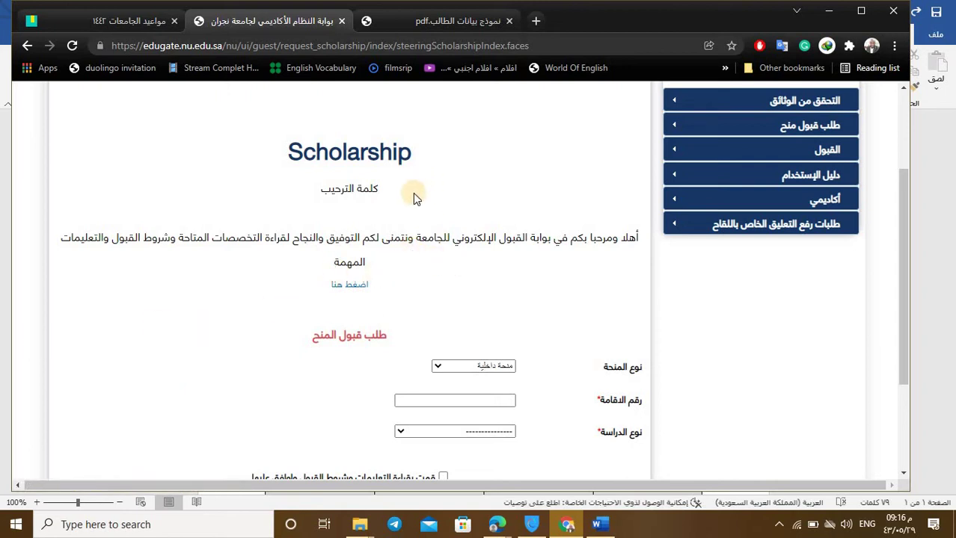
{"action": "scroll", "coordinate": [434, 206], "scroll_direction": "down", "scroll_amount": 2}
{"action": "scroll", "coordinate": [412, 190], "scroll_direction": "up", "scroll_amount": 3}
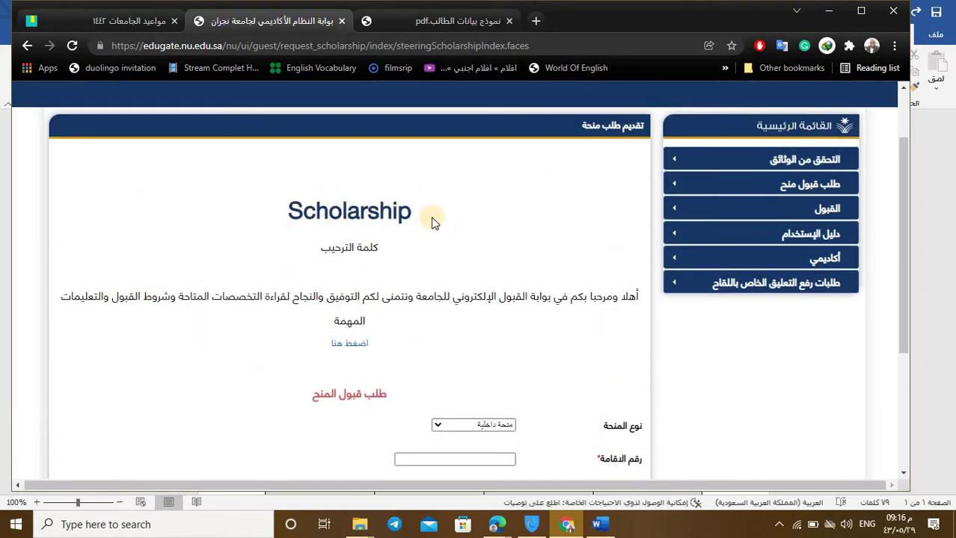
{"action": "scroll", "coordinate": [443, 271], "scroll_direction": "down", "scroll_amount": 1}
{"action": "scroll", "coordinate": [444, 270], "scroll_direction": "down", "scroll_amount": 1}
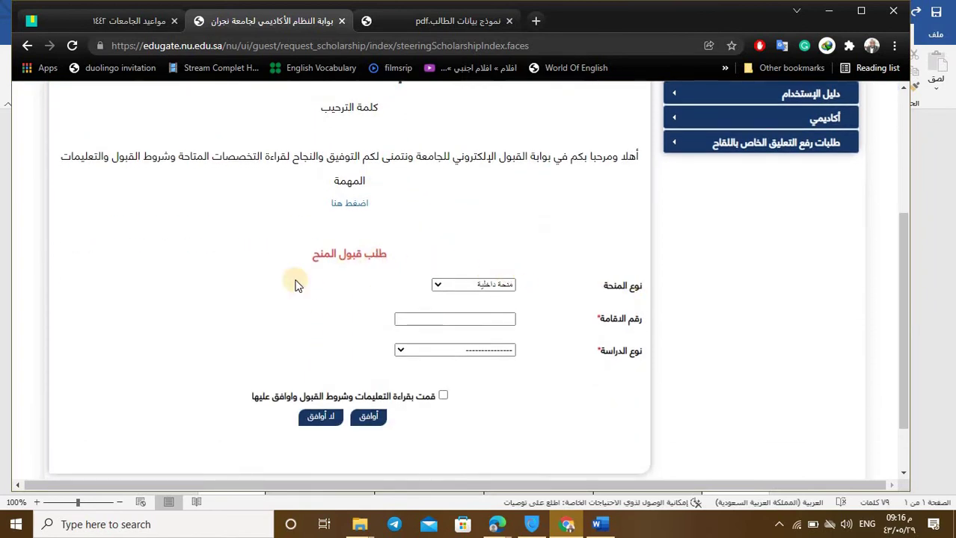
{"action": "left_click", "coordinate": [502, 288]}
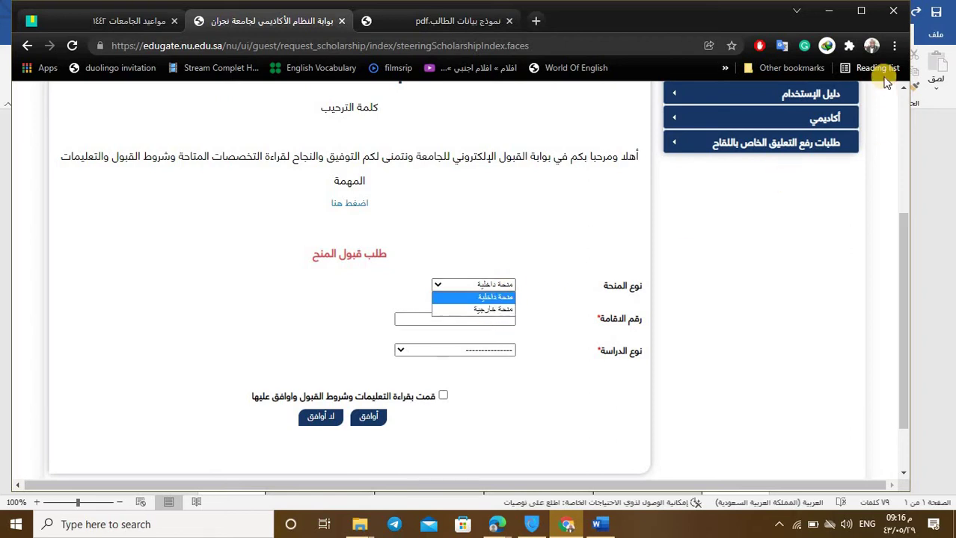
Step: Zoom Chrome to 110% and set the scholarship type to منحة خارجية
{"action": "left_click", "coordinate": [892, 47]}
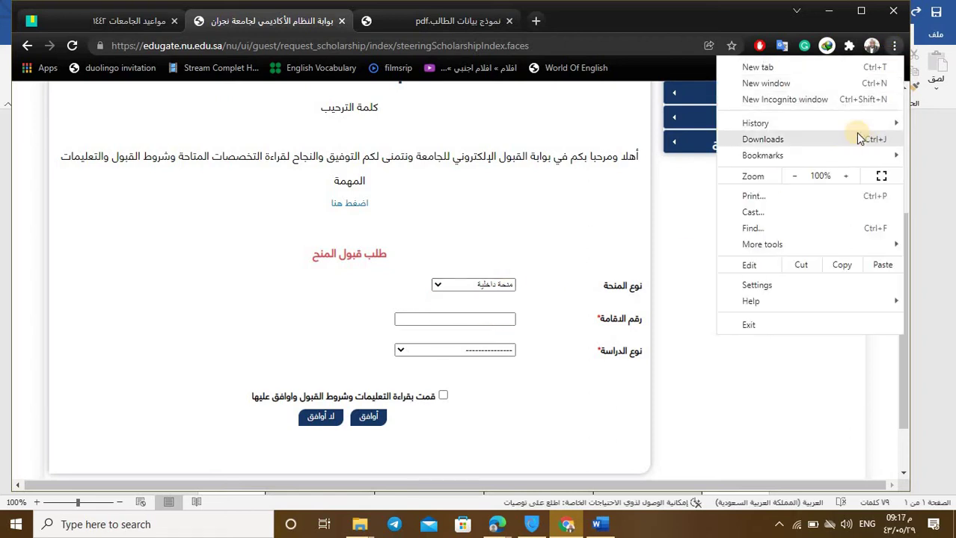
{"action": "left_click", "coordinate": [847, 176]}
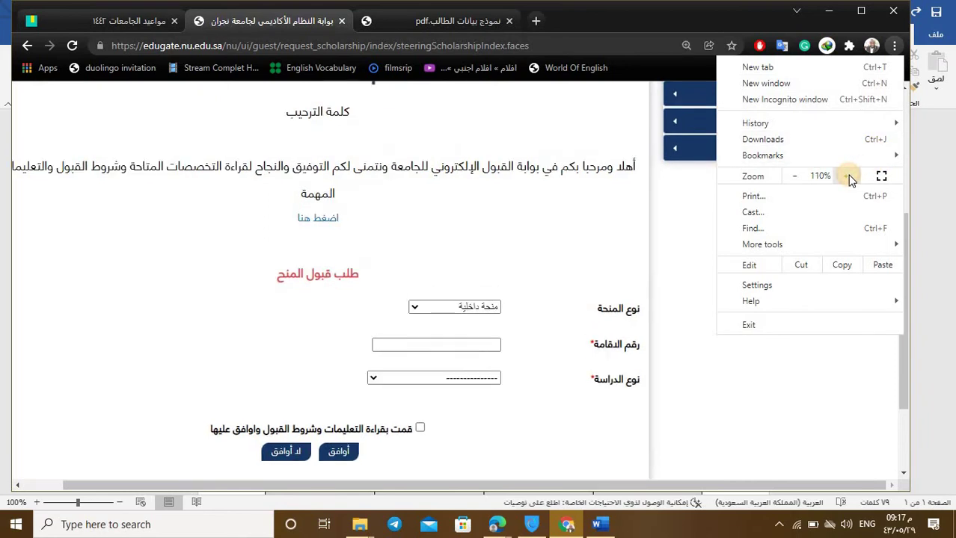
{"action": "left_click", "coordinate": [365, 347]}
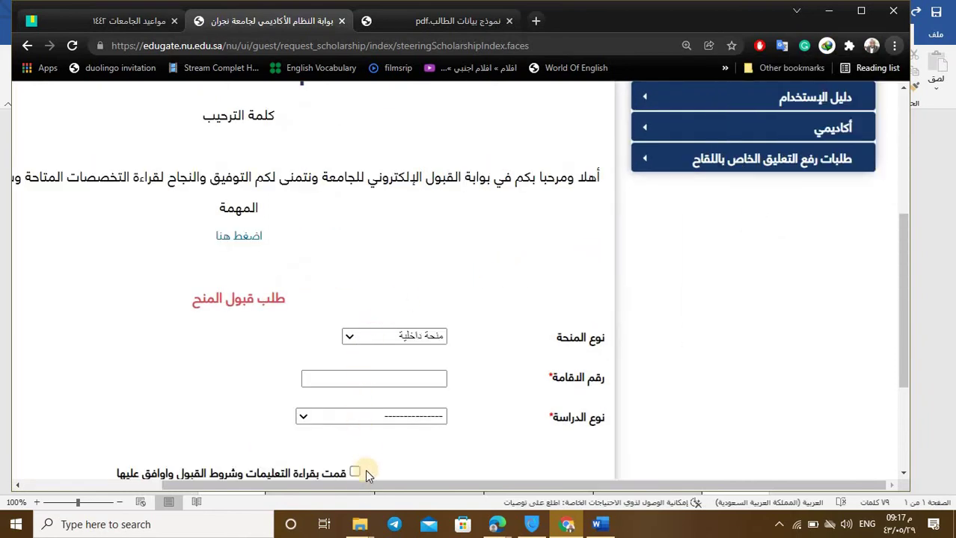
{"action": "scroll", "coordinate": [366, 472], "scroll_direction": "down", "scroll_amount": 3}
{"action": "left_click", "coordinate": [387, 155]}
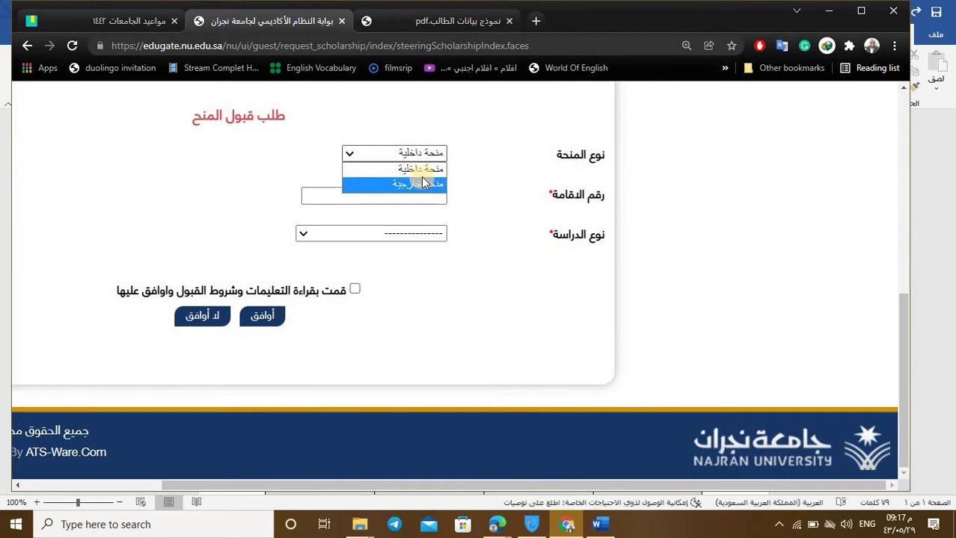
{"action": "left_click", "coordinate": [491, 149]}
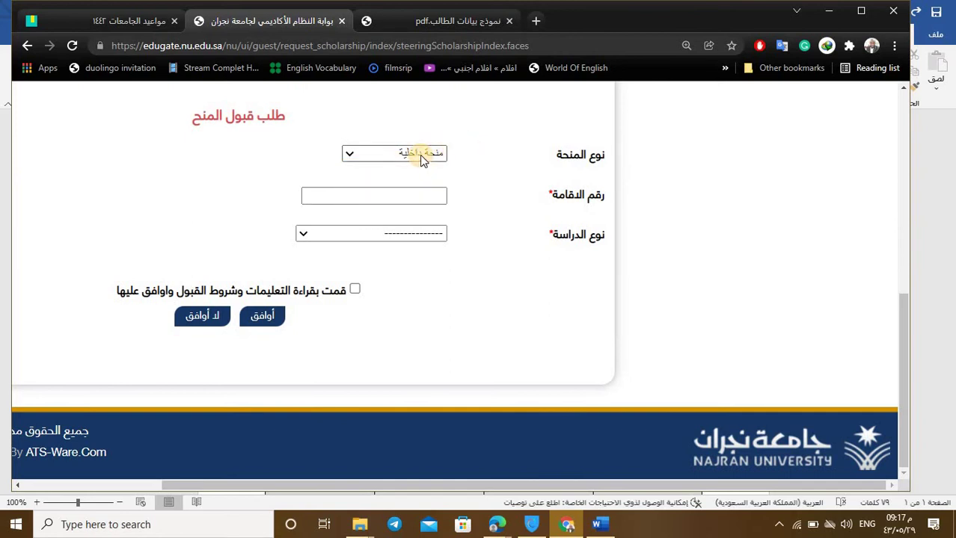
{"action": "left_click", "coordinate": [420, 154]}
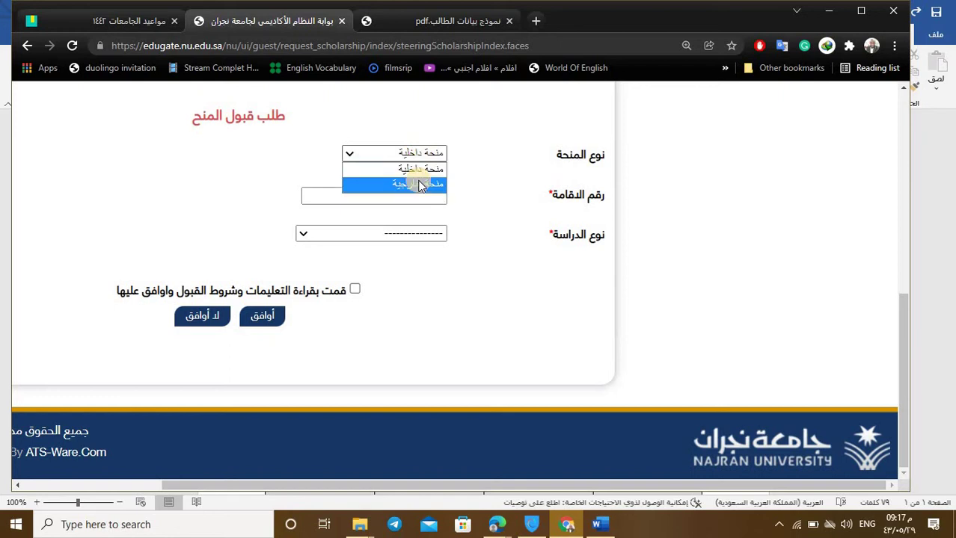
{"action": "left_click", "coordinate": [420, 185]}
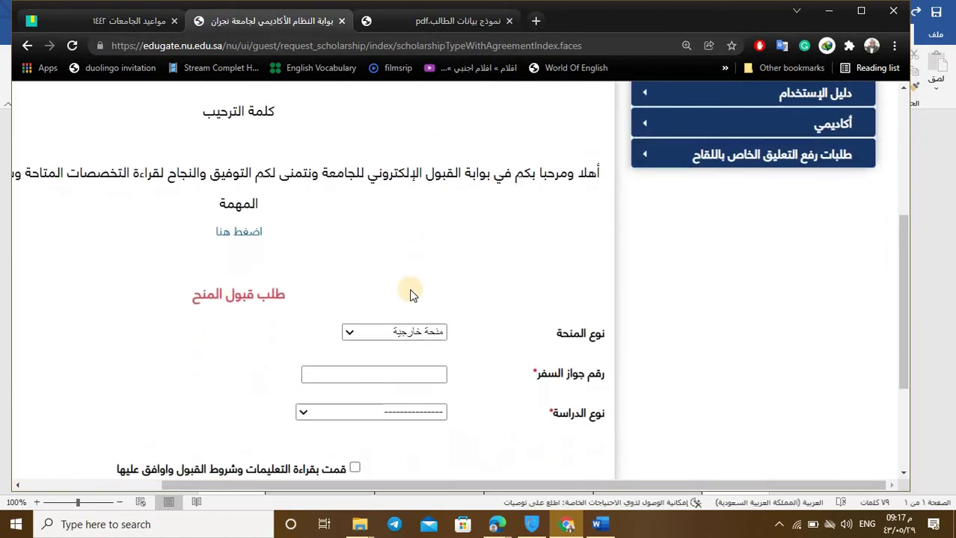
{"action": "scroll", "coordinate": [419, 283], "scroll_direction": "down", "scroll_amount": 2}
Step: Copy the ID number from the Word student form into the رقم جواز السفر field
{"action": "left_click", "coordinate": [406, 236]}
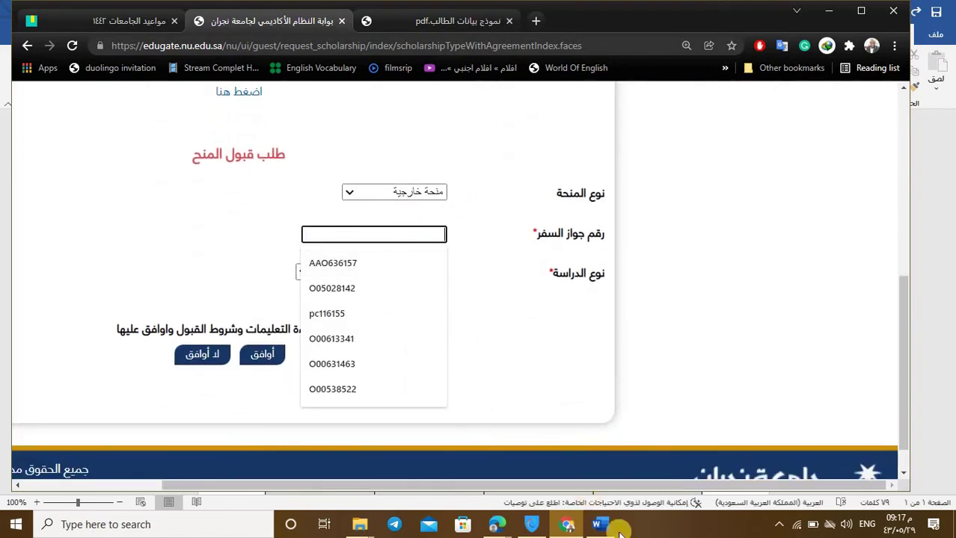
{"action": "mouse_move", "coordinate": [606, 528]}
{"action": "left_click", "coordinate": [599, 482]}
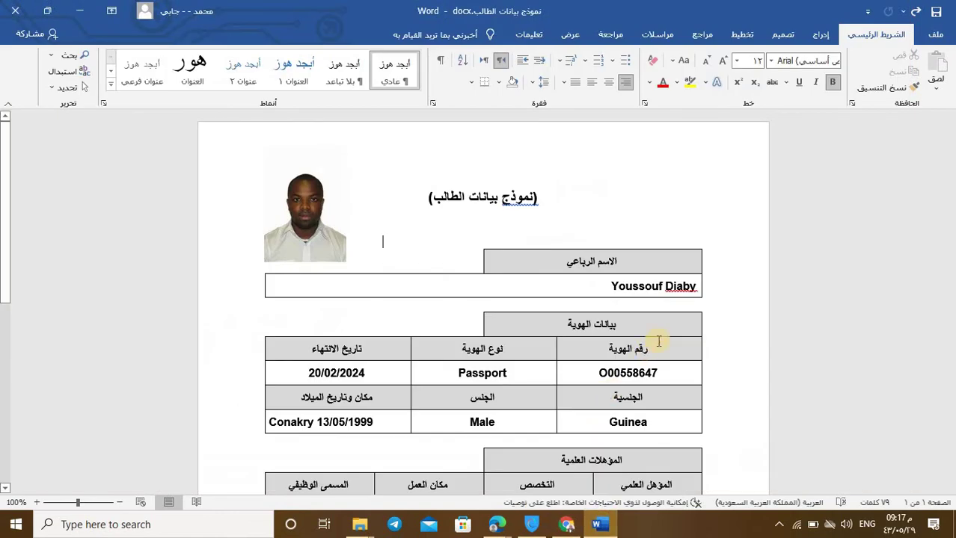
{"action": "double_click", "coordinate": [658, 372]}
{"action": "key", "text": "ctrl+c"}
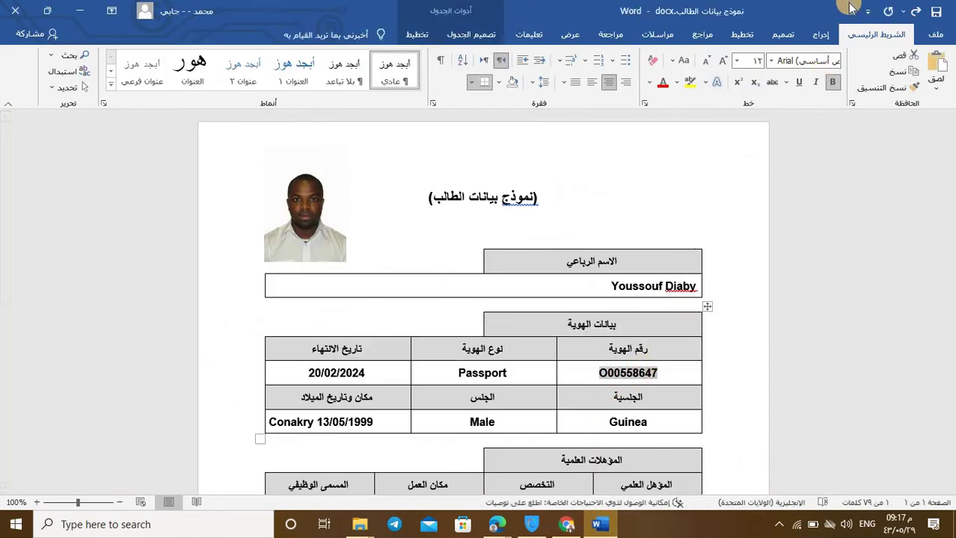
{"action": "left_click", "coordinate": [80, 10]}
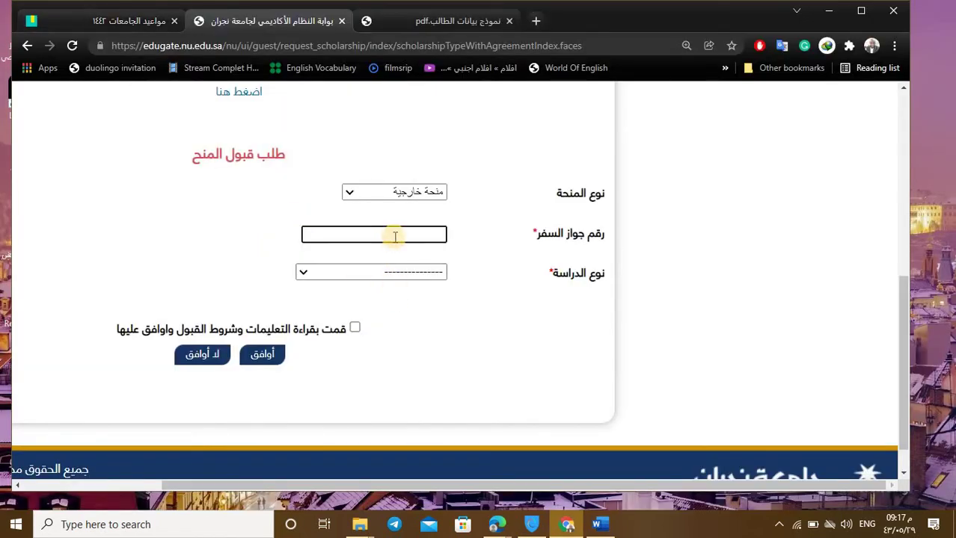
{"action": "key", "text": "ctrl+v"}
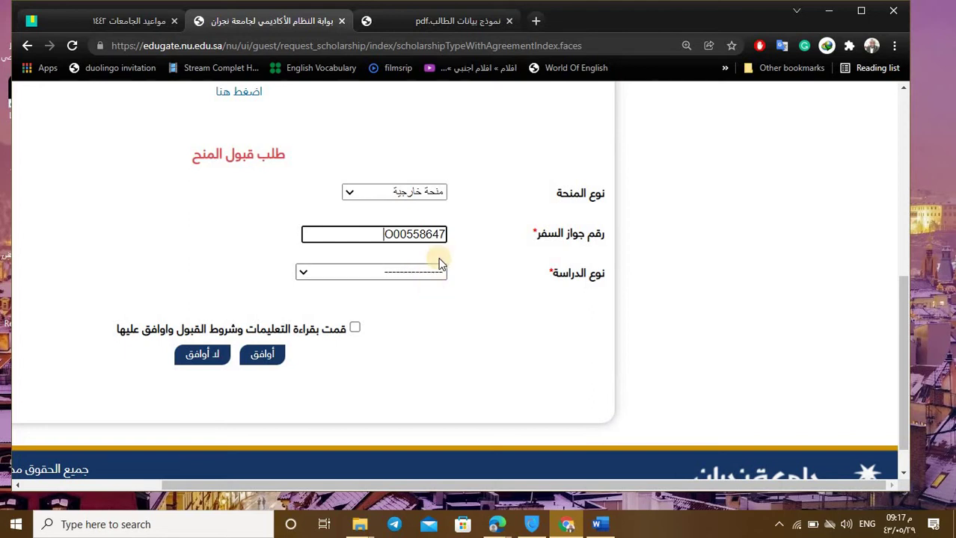
Step: Set the study type (نوع الدراسة) to انتظام
{"action": "left_click", "coordinate": [403, 274]}
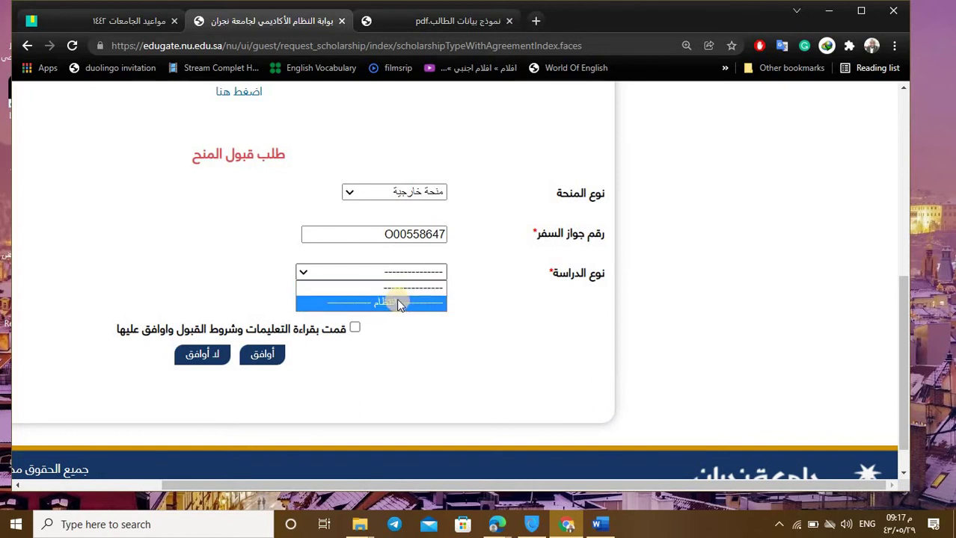
{"action": "left_click", "coordinate": [397, 303]}
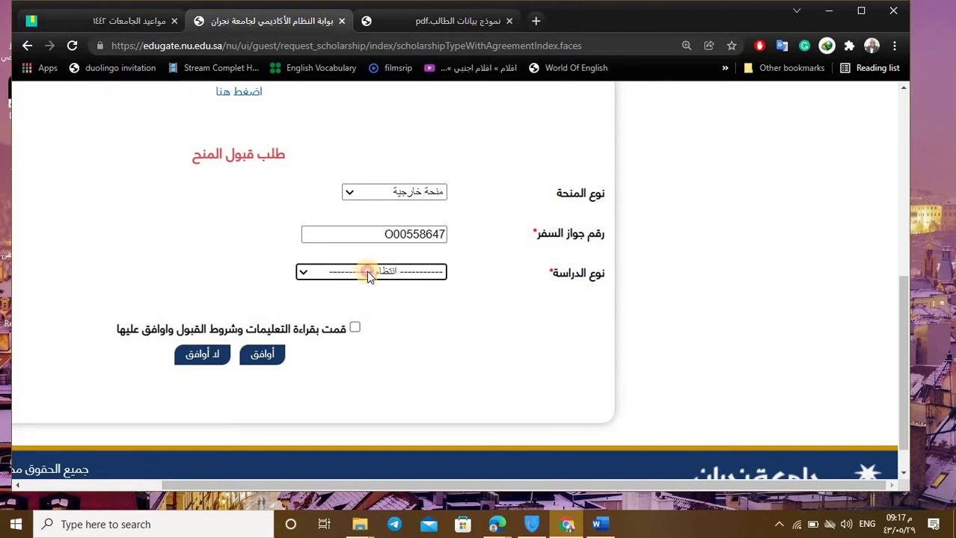
{"action": "left_click", "coordinate": [367, 271]}
{"action": "left_click", "coordinate": [374, 284]}
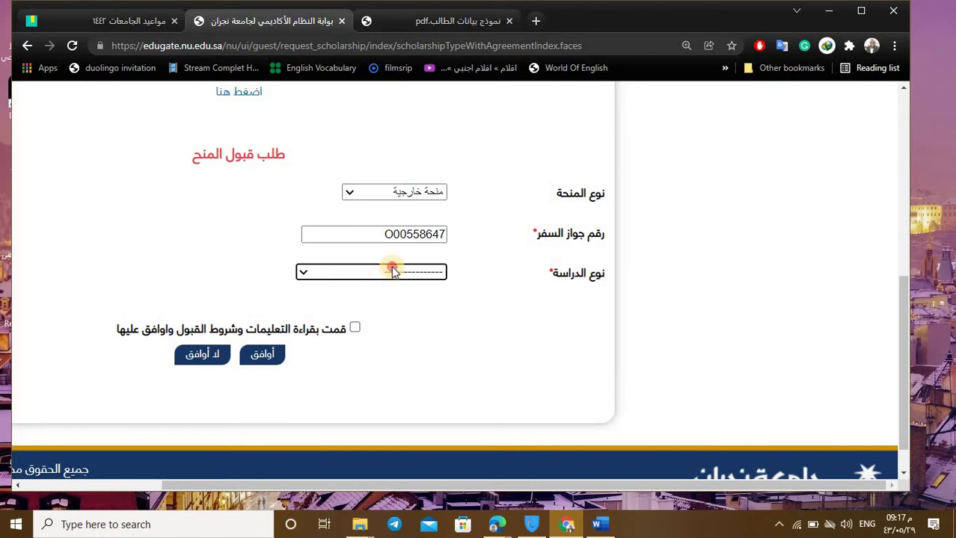
{"action": "left_click", "coordinate": [392, 271]}
{"action": "left_click", "coordinate": [395, 301]}
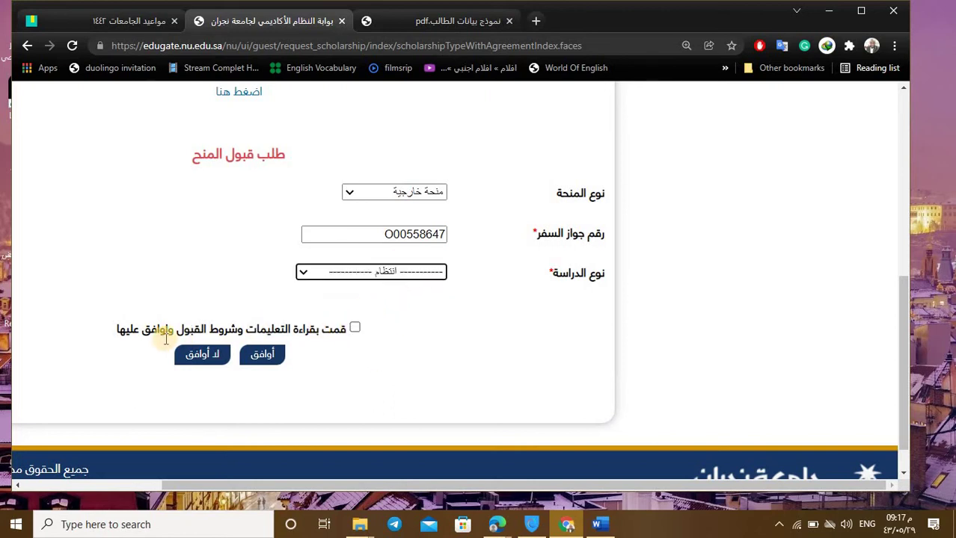
Step: Tick the instructions and admission terms checkbox and agree with أوافق
{"action": "left_click", "coordinate": [356, 328]}
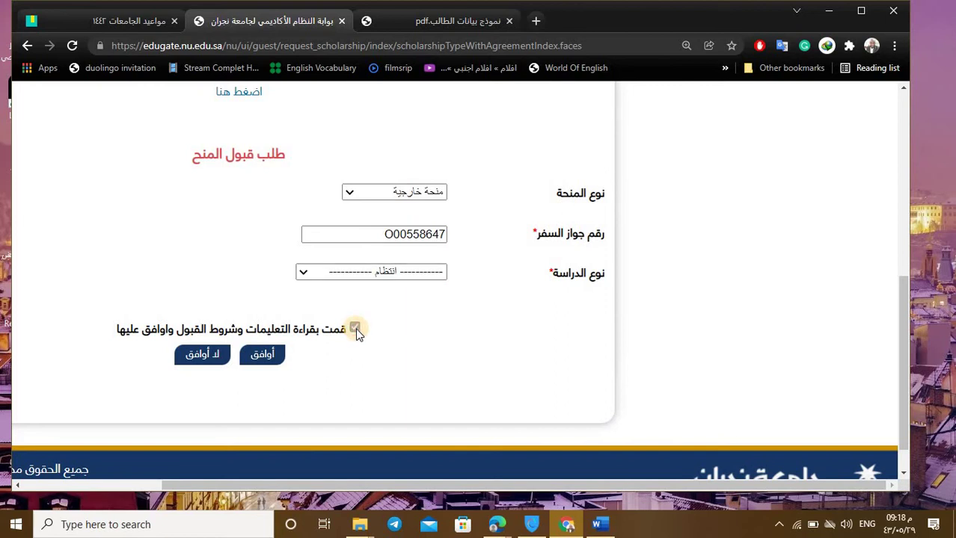
{"action": "scroll", "coordinate": [177, 311], "scroll_direction": "up", "scroll_amount": 3}
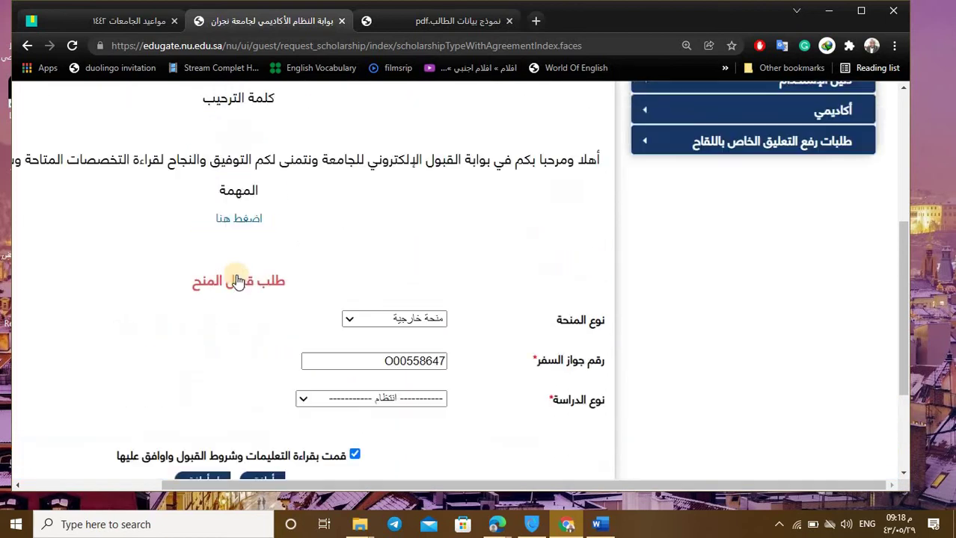
{"action": "scroll", "coordinate": [196, 294], "scroll_direction": "down", "scroll_amount": 3}
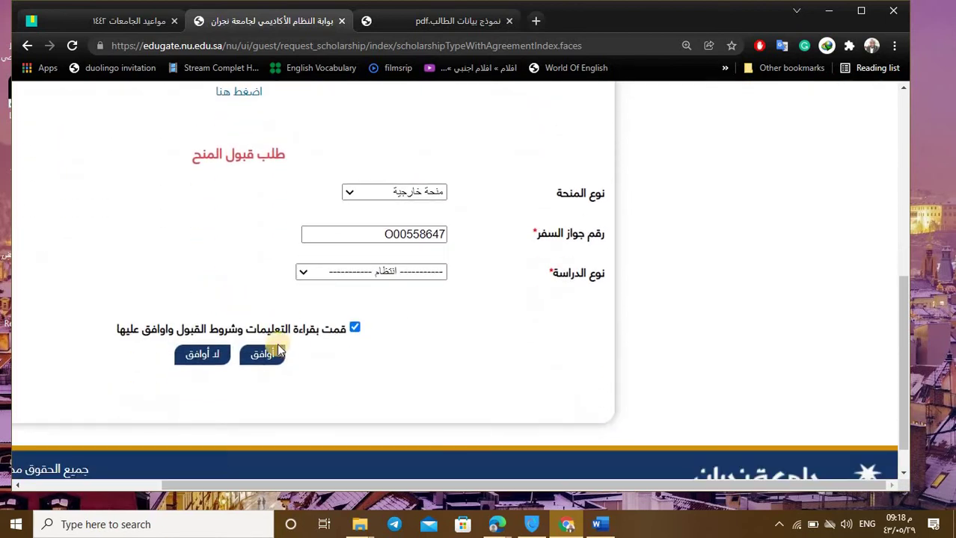
{"action": "scroll", "coordinate": [270, 329], "scroll_direction": "up", "scroll_amount": 4}
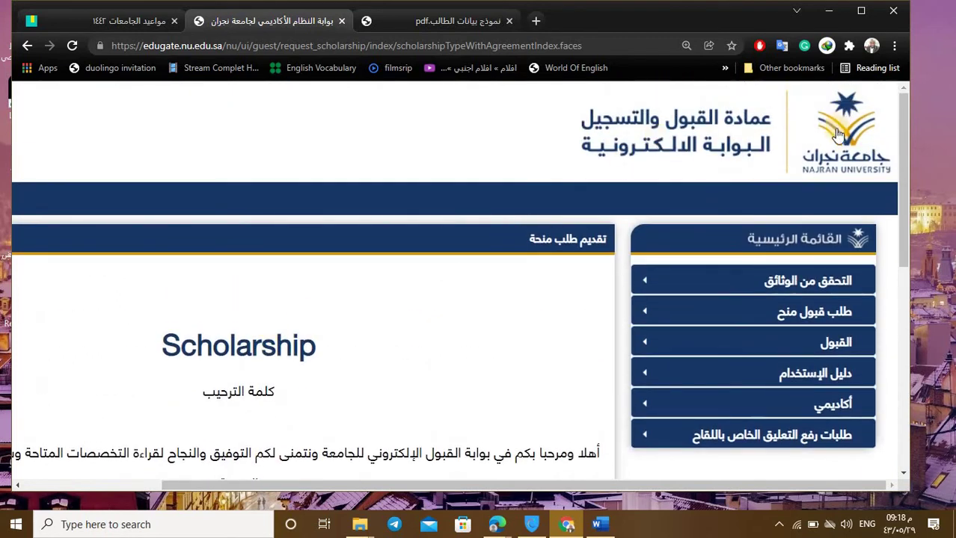
{"action": "scroll", "coordinate": [113, 348], "scroll_direction": "down", "scroll_amount": 5}
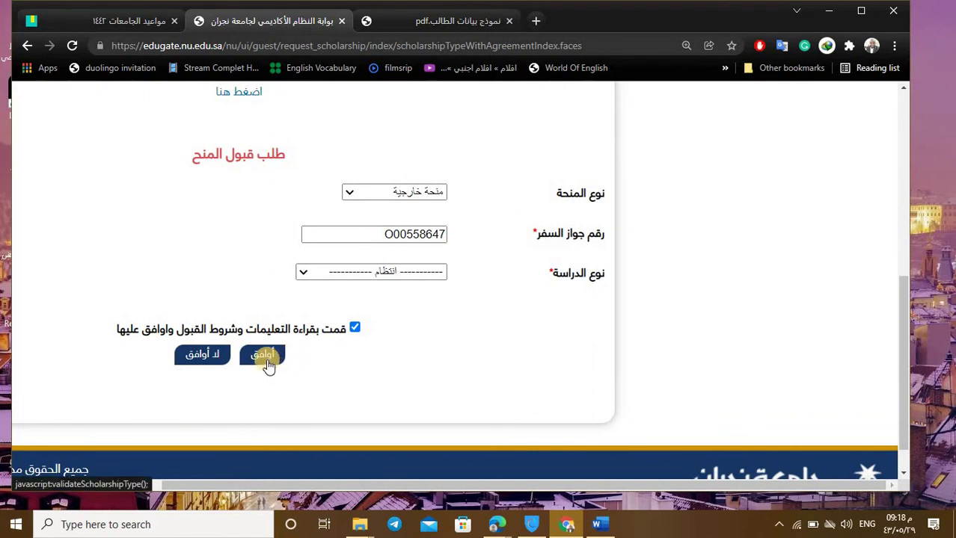
{"action": "left_click", "coordinate": [253, 355]}
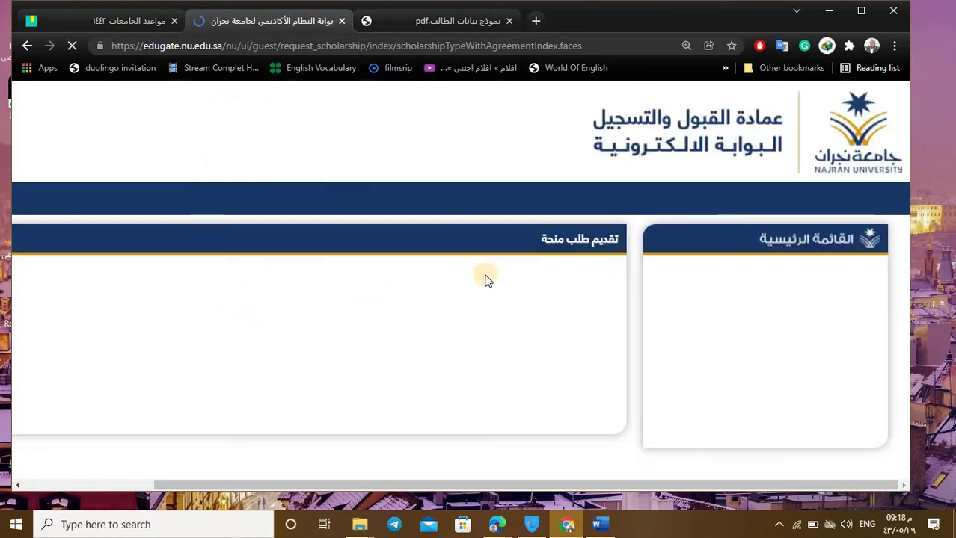
Step: Scroll to the new-student form and place the cursor in the كلمة السر field
{"action": "scroll", "coordinate": [465, 282], "scroll_direction": "down", "scroll_amount": 3}
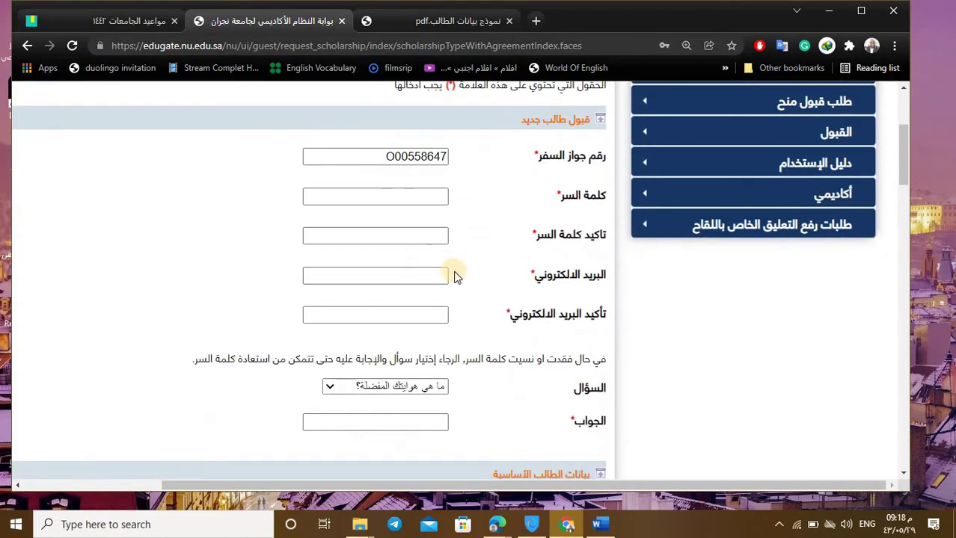
{"action": "left_click", "coordinate": [406, 195]}
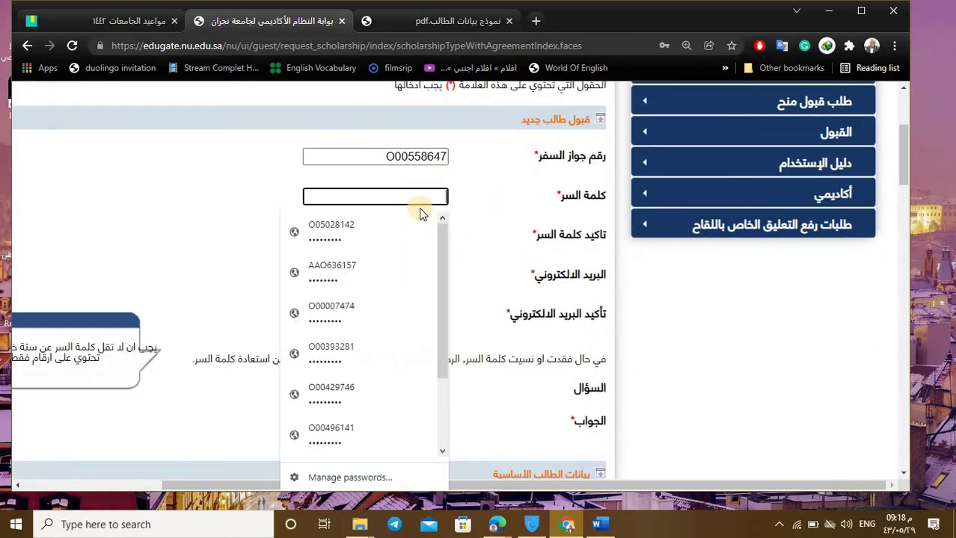
{"action": "scroll", "coordinate": [491, 212], "scroll_direction": "up", "scroll_amount": 1}
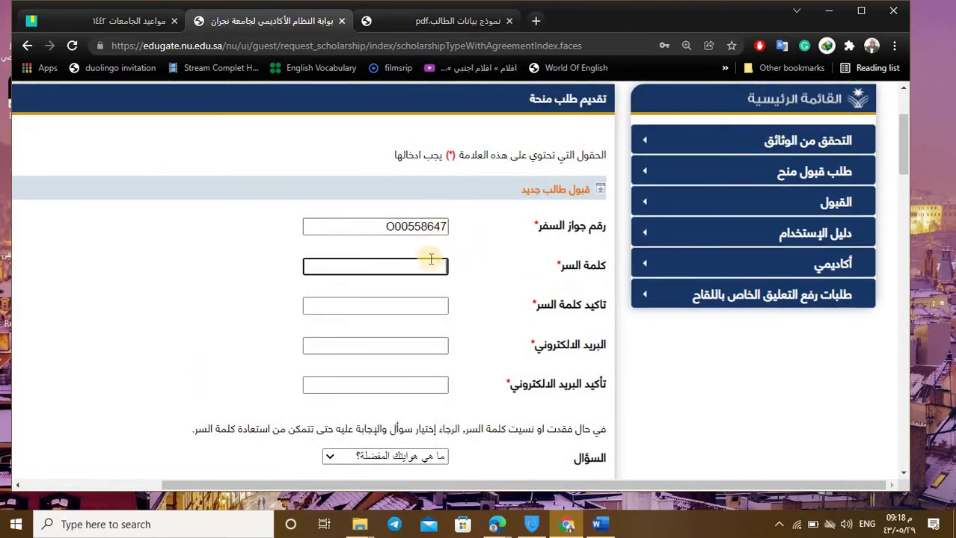
{"action": "mouse_move", "coordinate": [428, 258]}
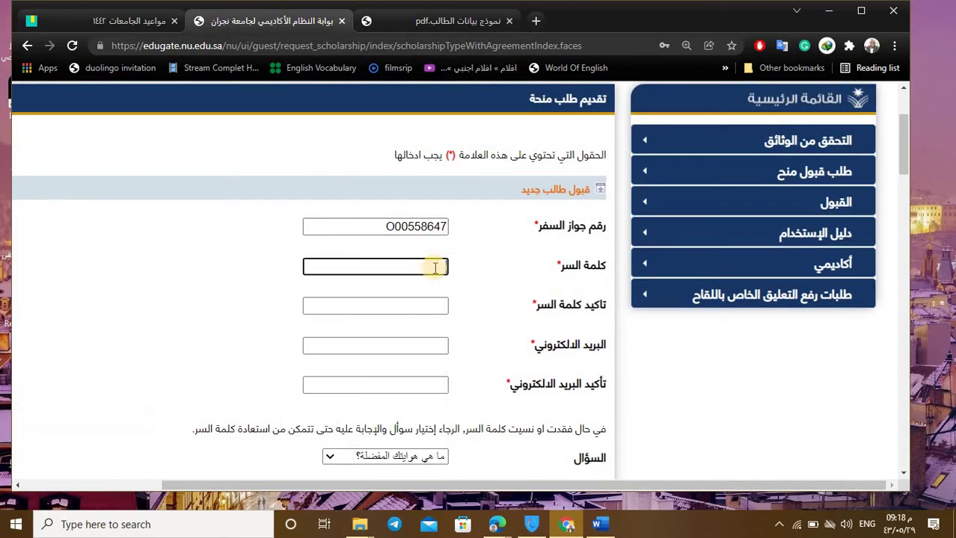
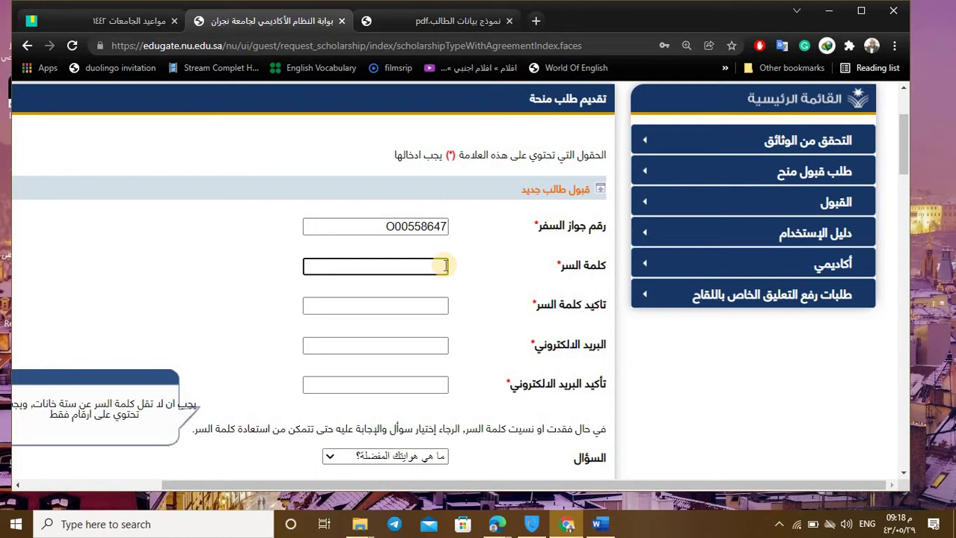
Step: Fill in the account password and enter it again in the confirm-password field
{"action": "left_click", "coordinate": [443, 265]}
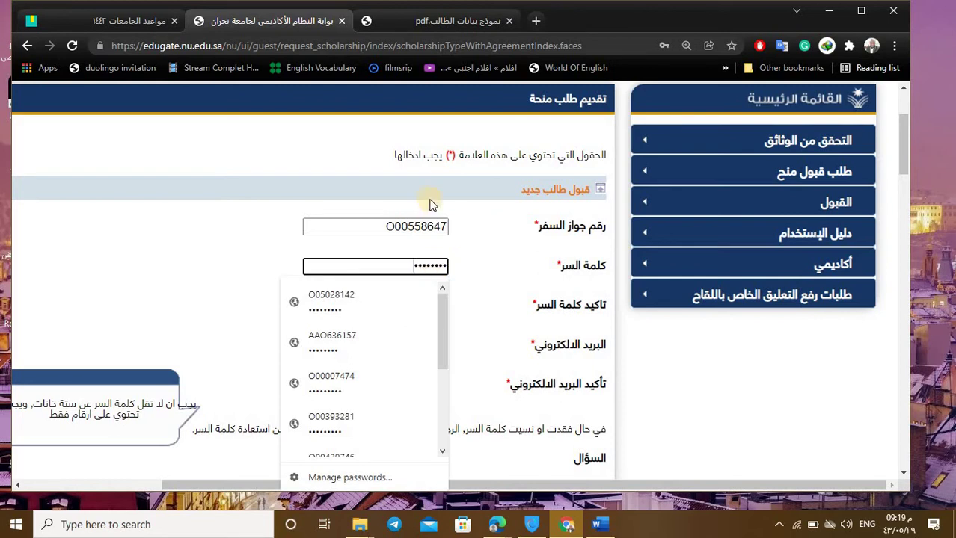
{"action": "left_click", "coordinate": [406, 308]}
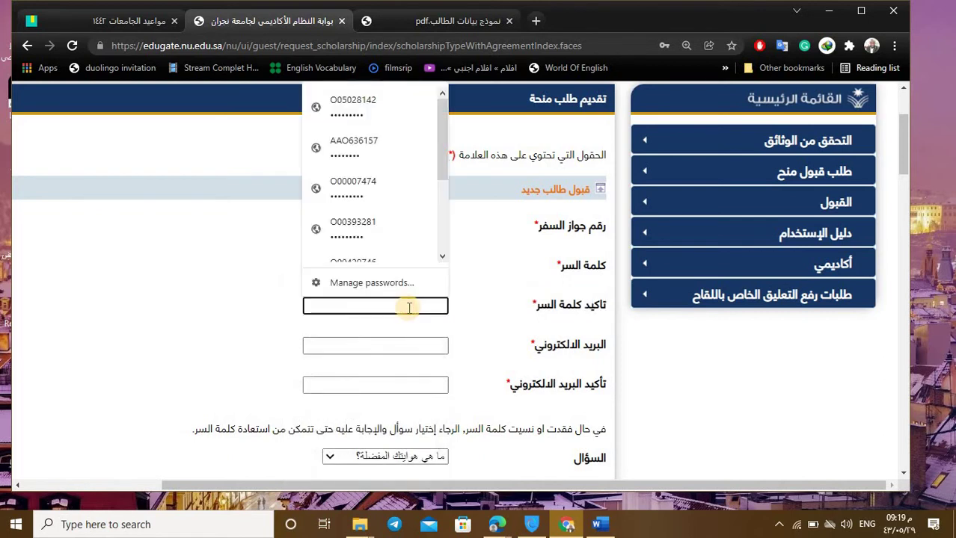
{"action": "type", "text": "••"}
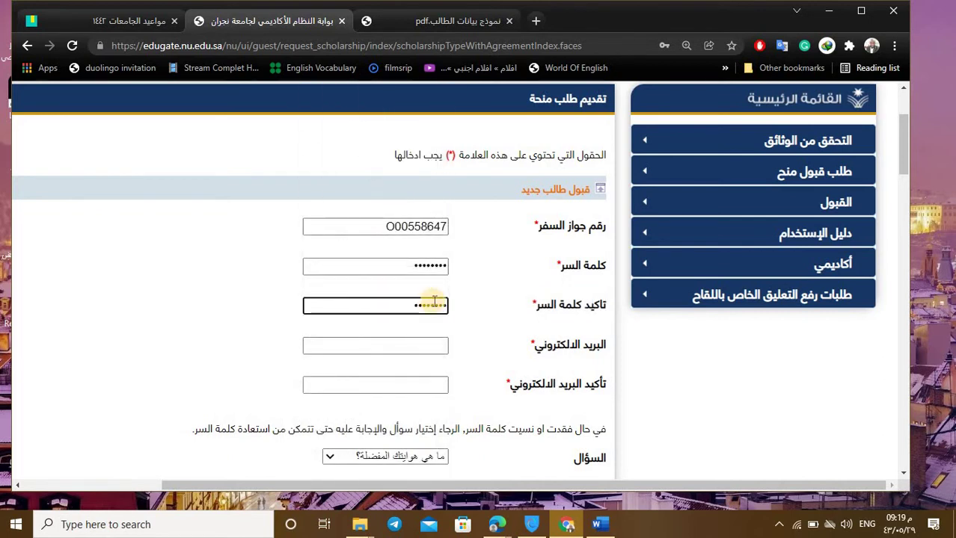
{"action": "scroll", "coordinate": [431, 300], "scroll_direction": "down", "scroll_amount": 2}
{"action": "left_click", "coordinate": [412, 207]}
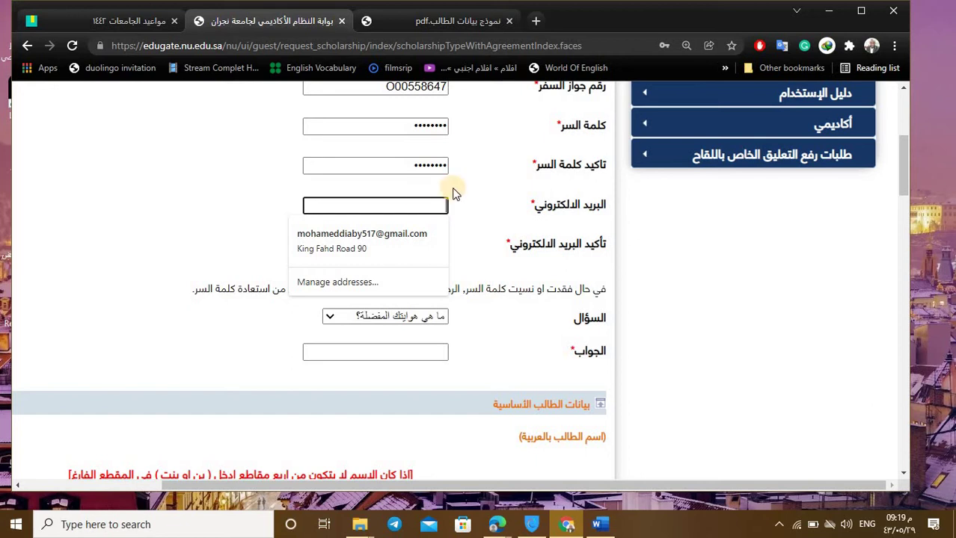
Step: Enter the applicant's Gmail address in the e-mail field
{"action": "left_click", "coordinate": [430, 203]}
{"action": "left_click", "coordinate": [428, 206]}
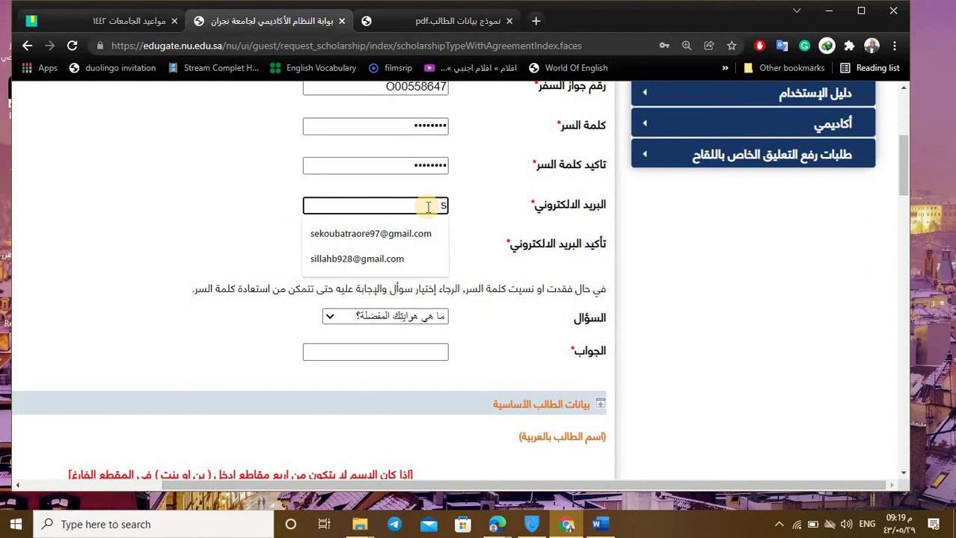
{"action": "key", "text": "BackSpace"}
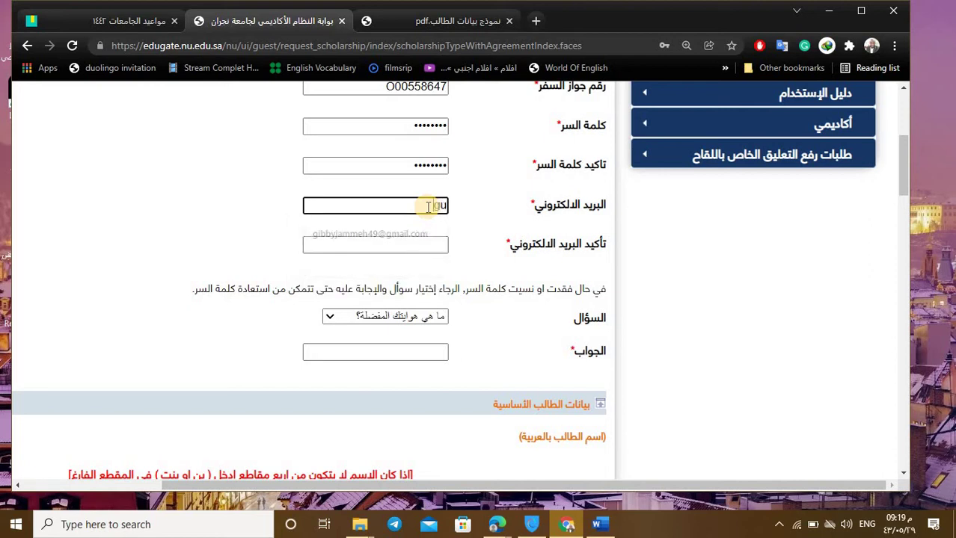
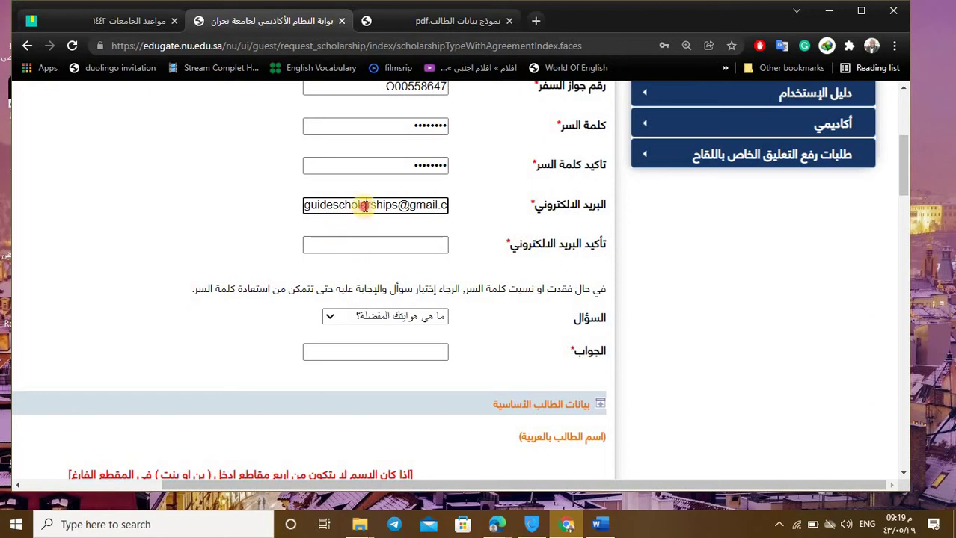
{"action": "key", "text": "ctrl+a"}
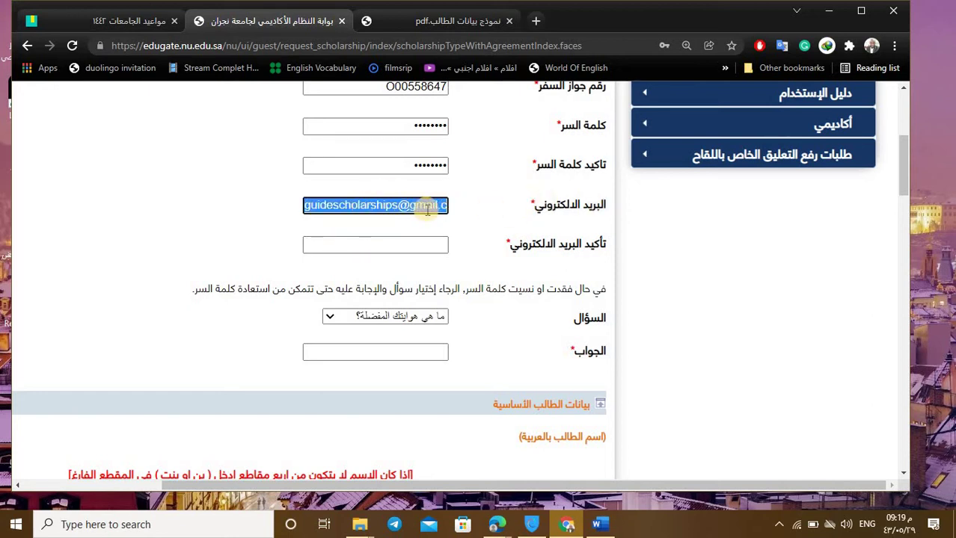
Step: Partly type the address in the confirm-email field and leave it, raising an invalid-e-mail alert
{"action": "left_click", "coordinate": [423, 243]}
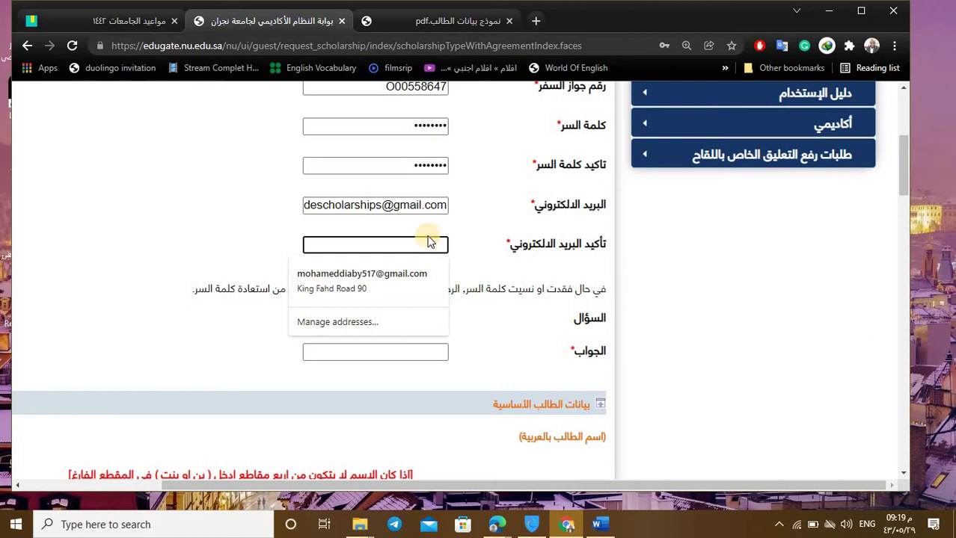
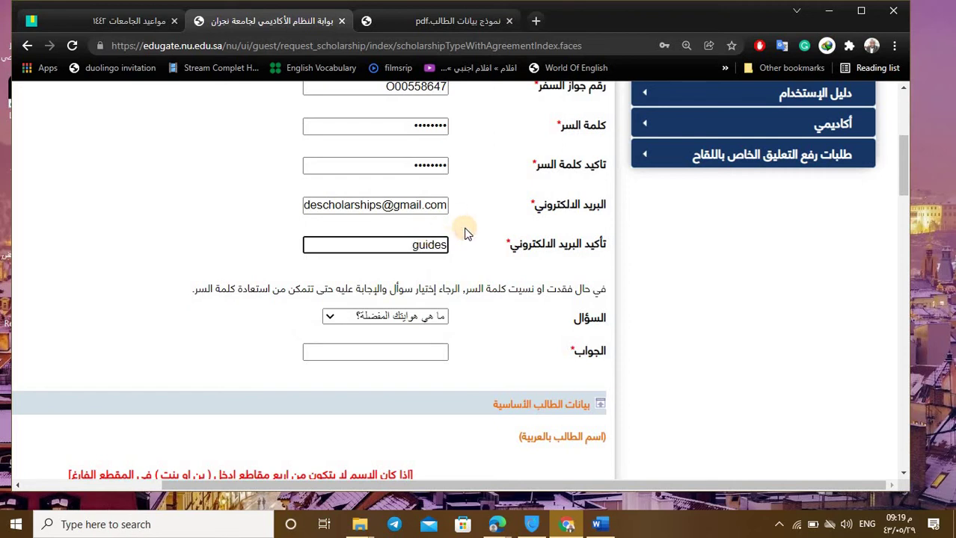
{"action": "left_click", "coordinate": [464, 233]}
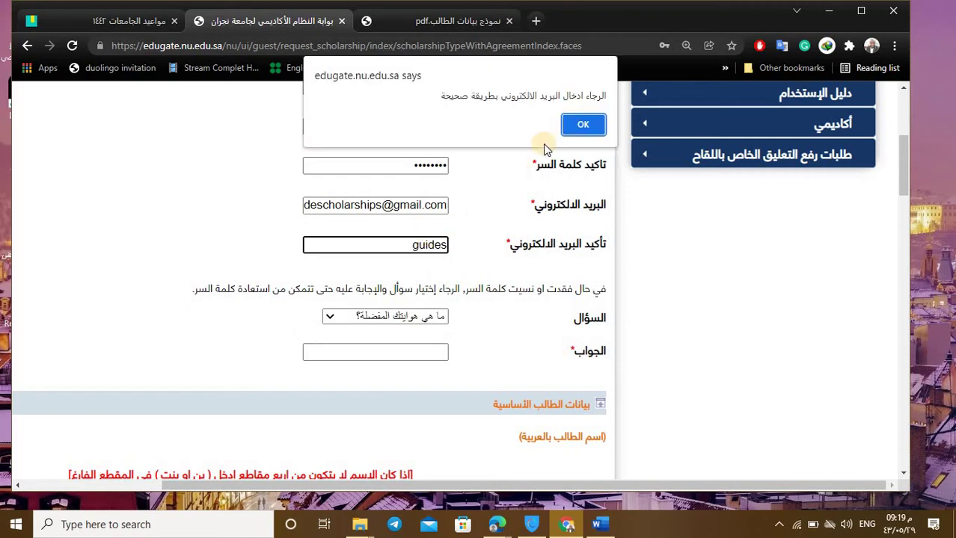
Step: Dismiss the invalid e-mail alert and retype the full Gmail address in the confirm-email field
{"action": "left_click", "coordinate": [578, 130]}
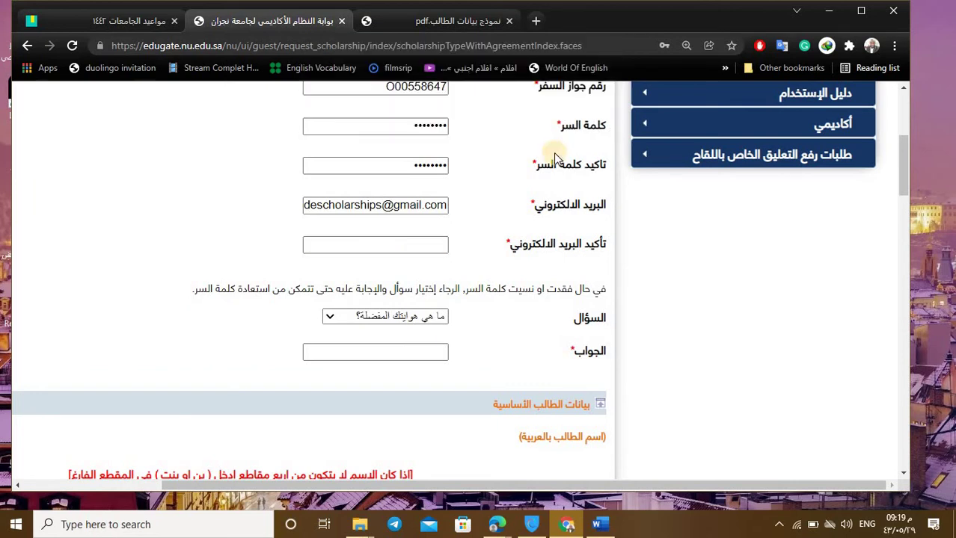
{"action": "left_click", "coordinate": [423, 245]}
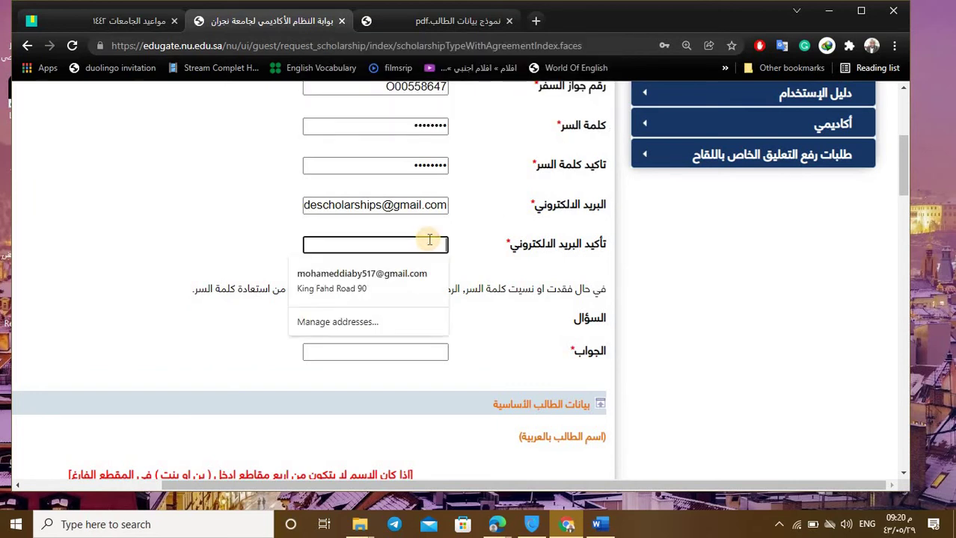
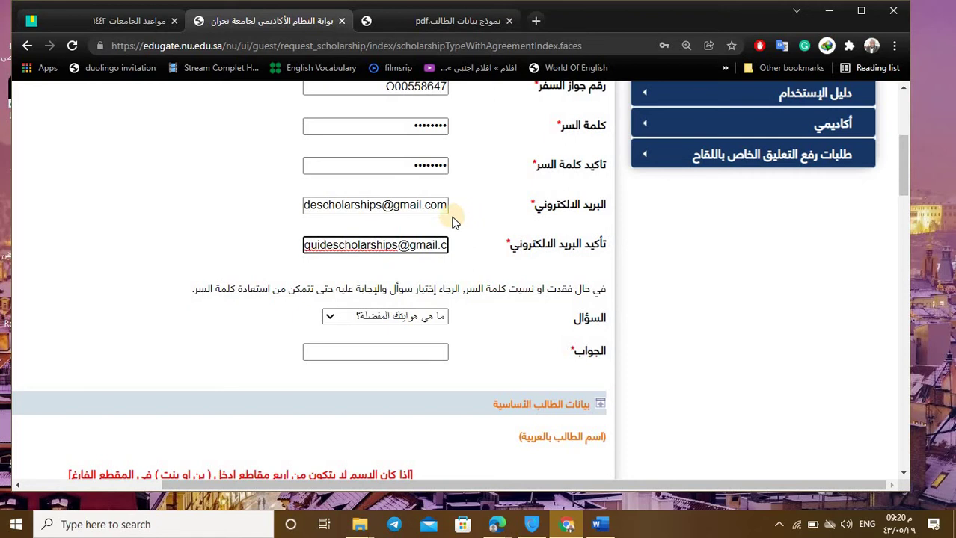
{"action": "left_click", "coordinate": [410, 246]}
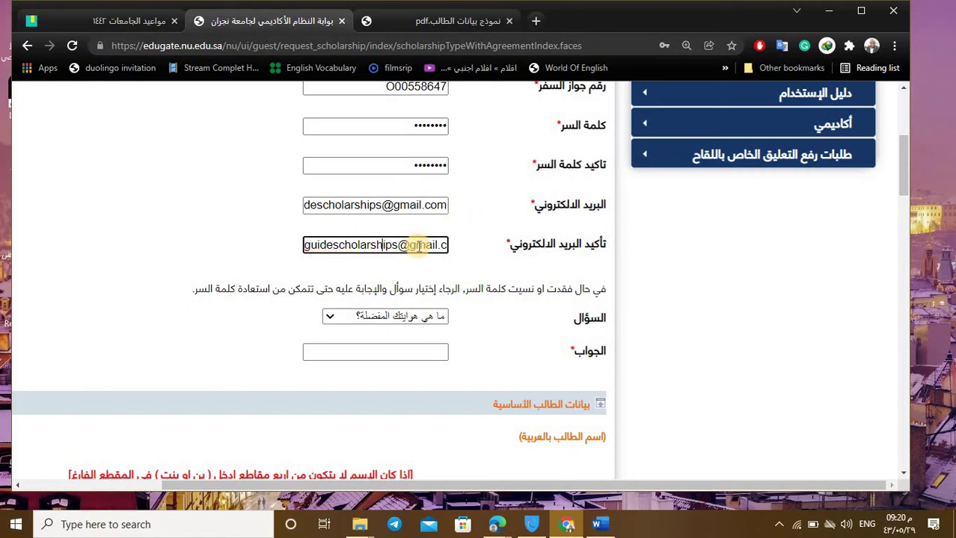
Step: Choose 'مكان الميلاد؟' (place of birth) as the security question
{"action": "left_click", "coordinate": [407, 314]}
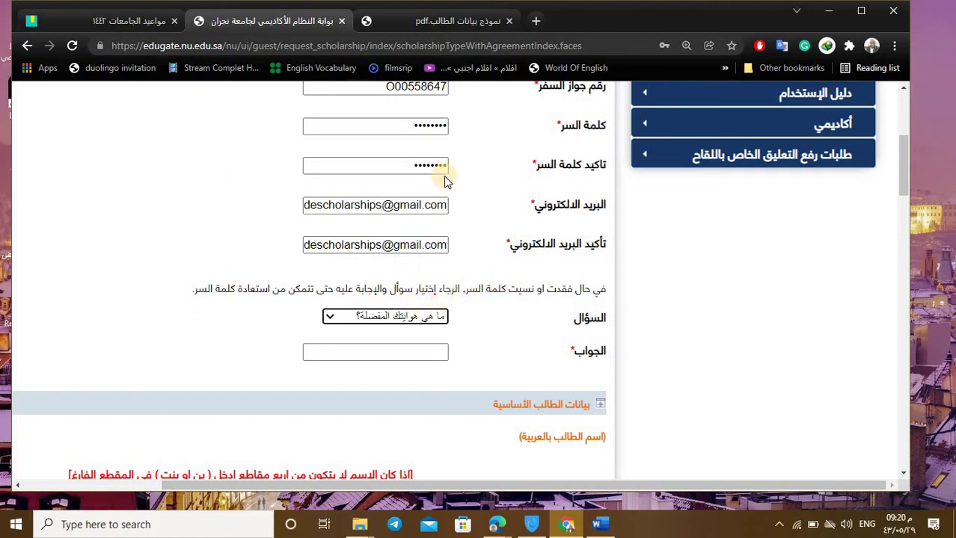
{"action": "left_click", "coordinate": [438, 315]}
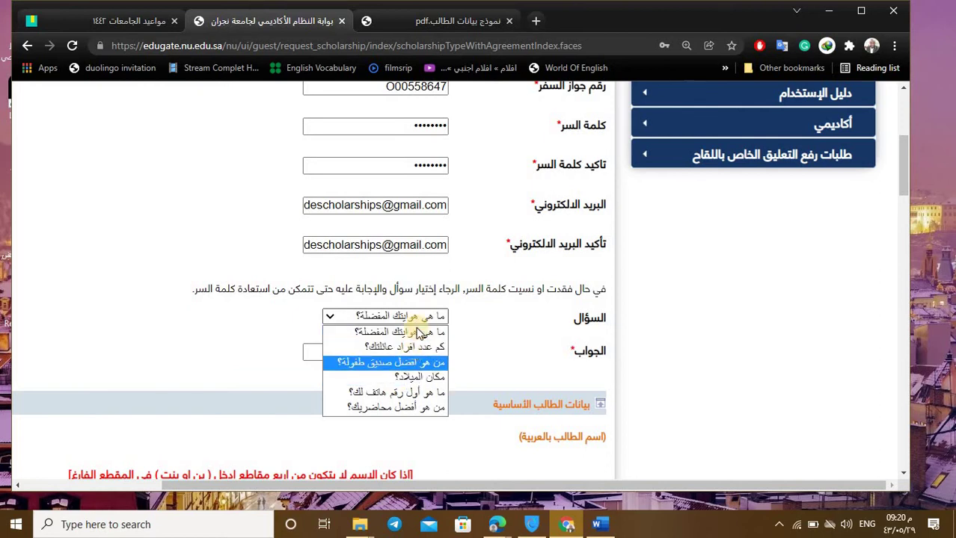
{"action": "left_click", "coordinate": [420, 382]}
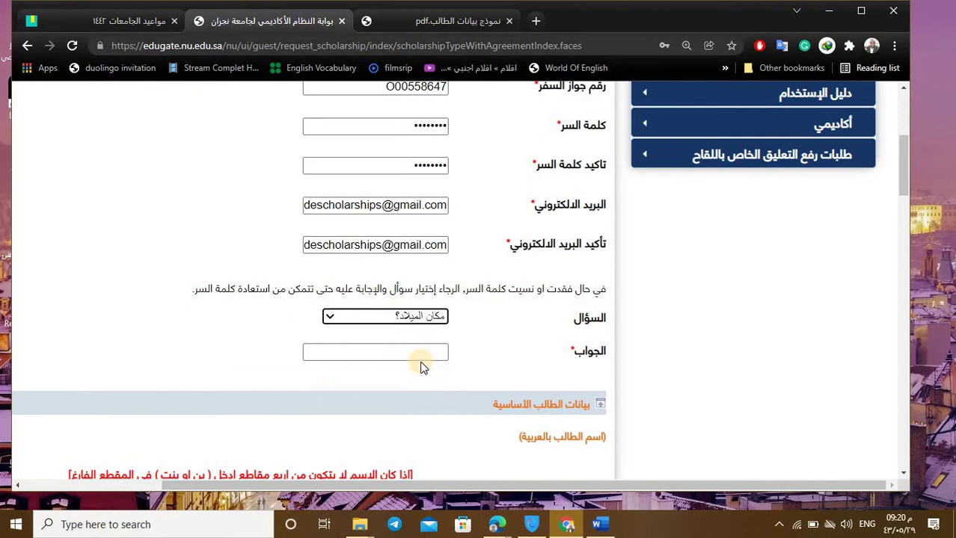
{"action": "left_click", "coordinate": [417, 318]}
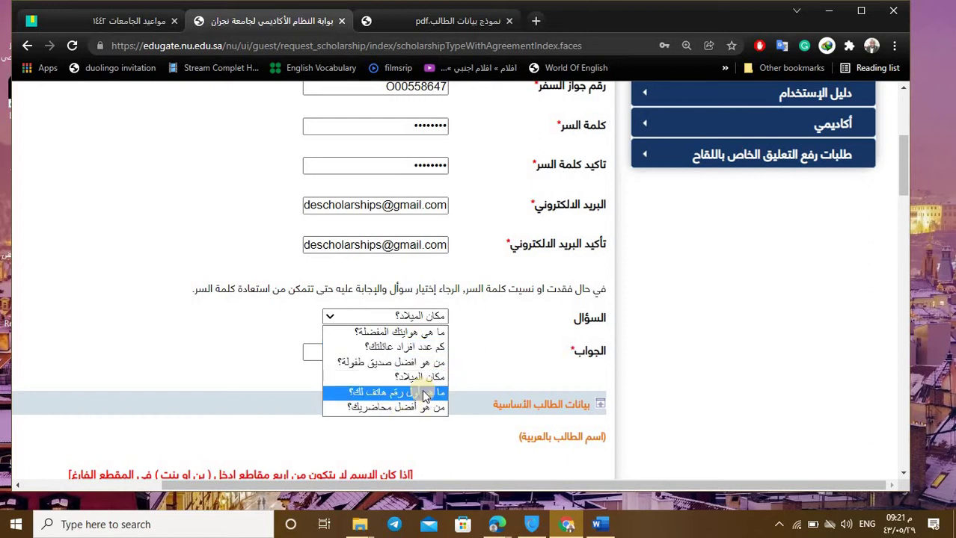
{"action": "left_click", "coordinate": [482, 349]}
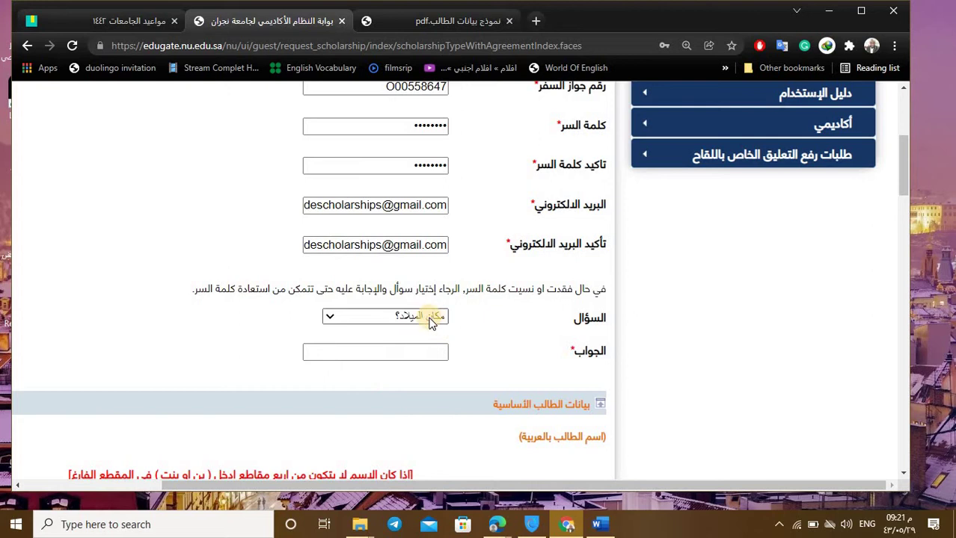
Step: Enter the birthplace city as the security answer
{"action": "left_click", "coordinate": [433, 350]}
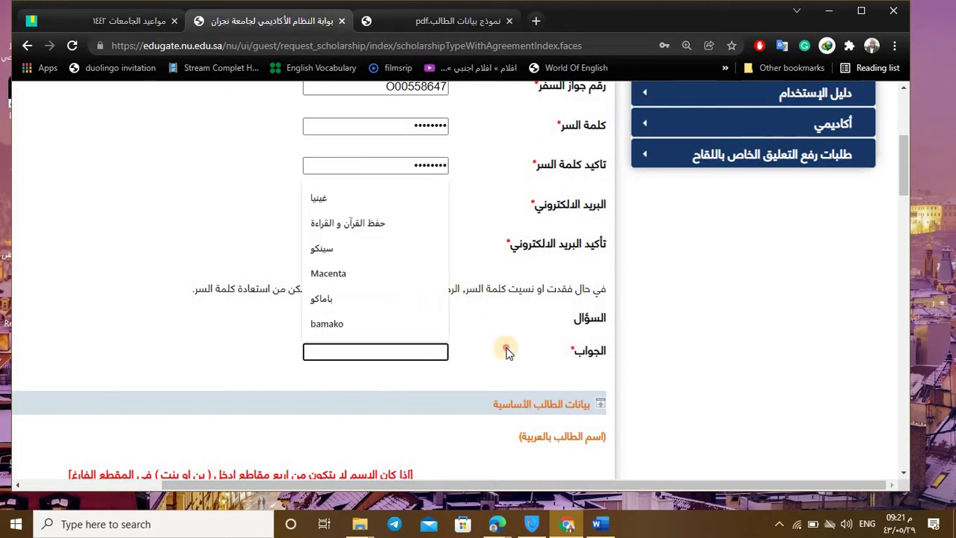
{"action": "left_click", "coordinate": [440, 357]}
{"action": "left_click", "coordinate": [440, 357]}
{"action": "type", "text": "C"}
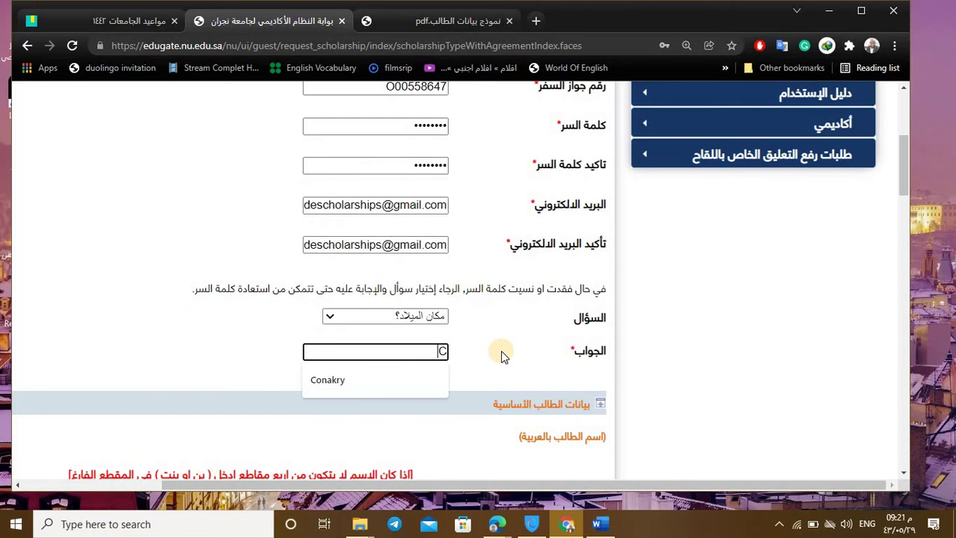
{"action": "type", "text": "onakry"}
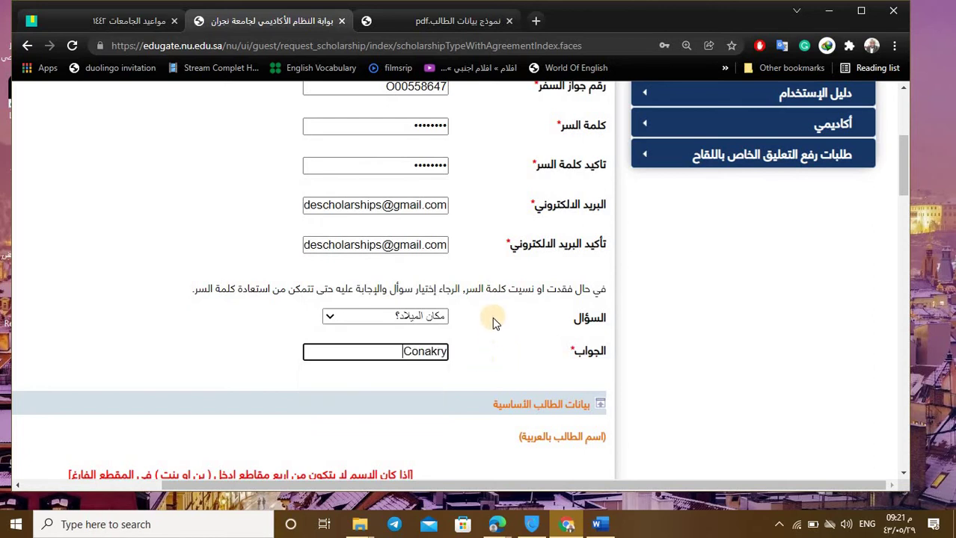
Step: Scroll down and shift the form sideways to reveal all the name boxes
{"action": "scroll", "coordinate": [458, 334], "scroll_direction": "down", "scroll_amount": 1}
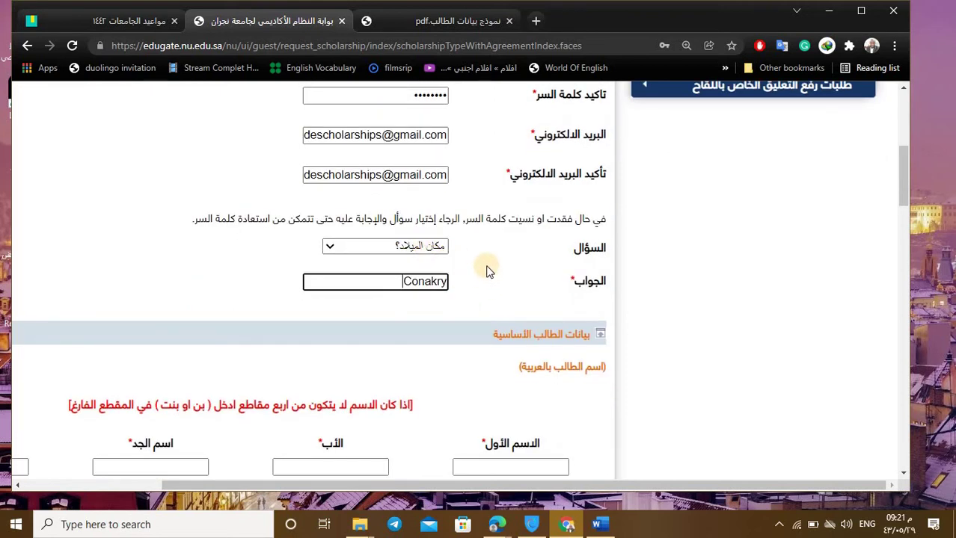
{"action": "scroll", "coordinate": [486, 270], "scroll_direction": "down", "scroll_amount": 3}
{"action": "scroll", "coordinate": [463, 258], "scroll_direction": "up", "scroll_amount": 1}
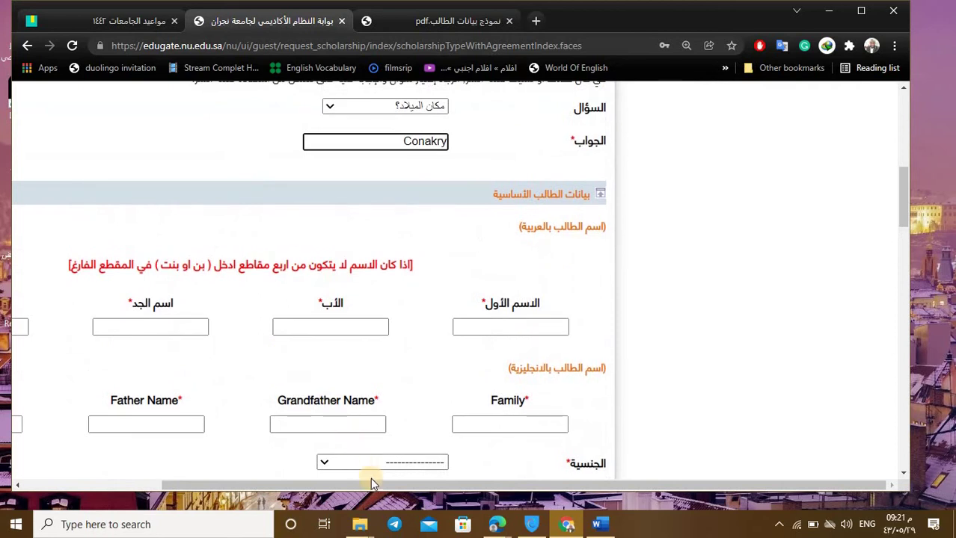
{"action": "left_click_drag", "start_coordinate": [370, 483], "coordinate": [265, 470]}
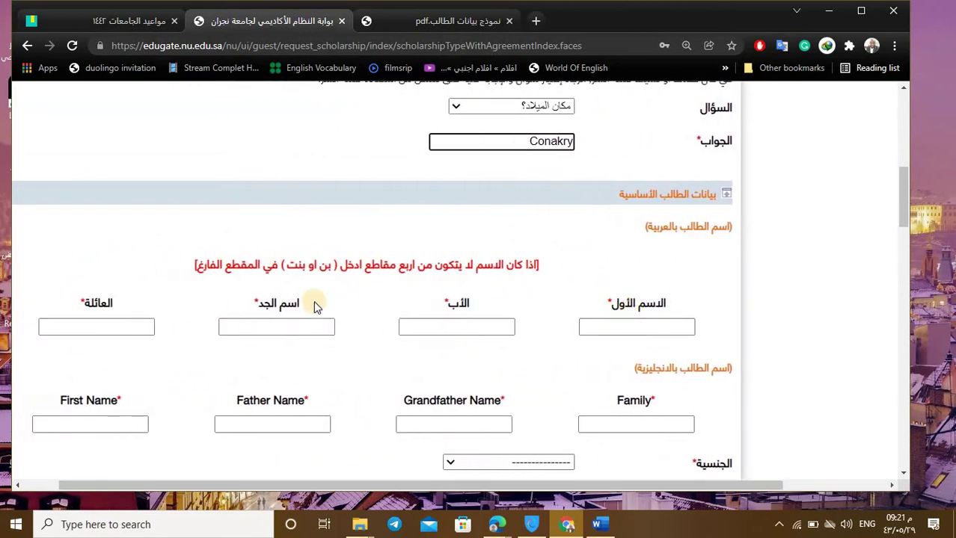
Step: Click through the Arabic first, father, grandfather and family name fields
{"action": "left_click", "coordinate": [674, 332]}
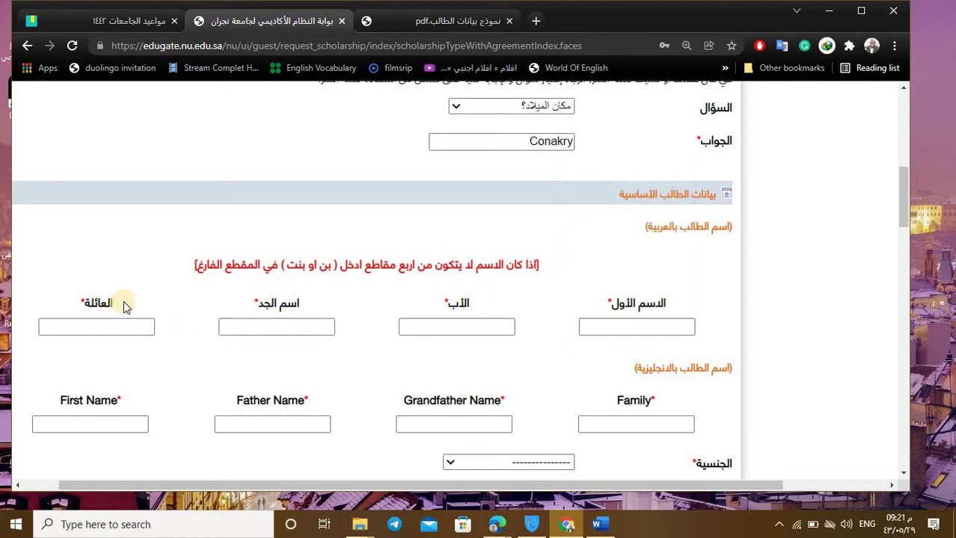
{"action": "left_click", "coordinate": [681, 329]}
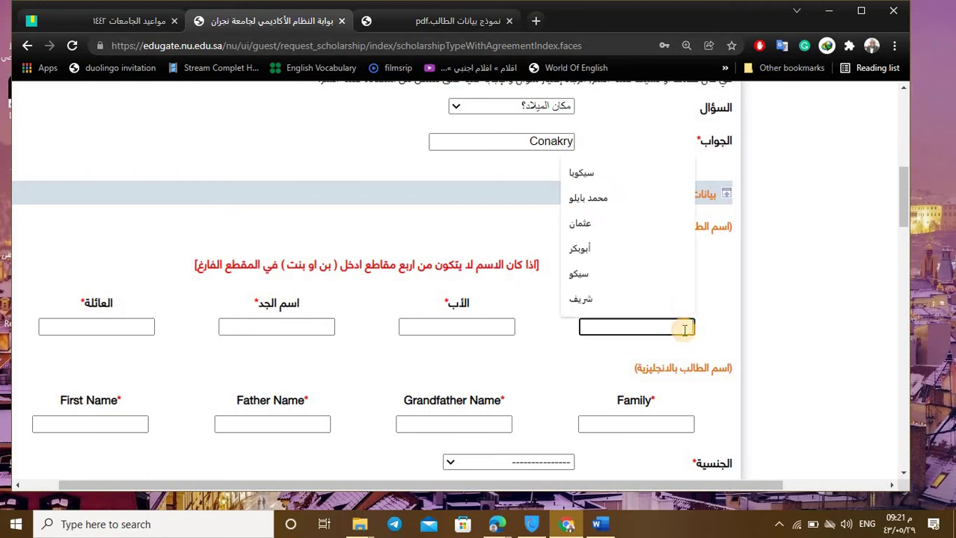
{"action": "left_click", "coordinate": [474, 332]}
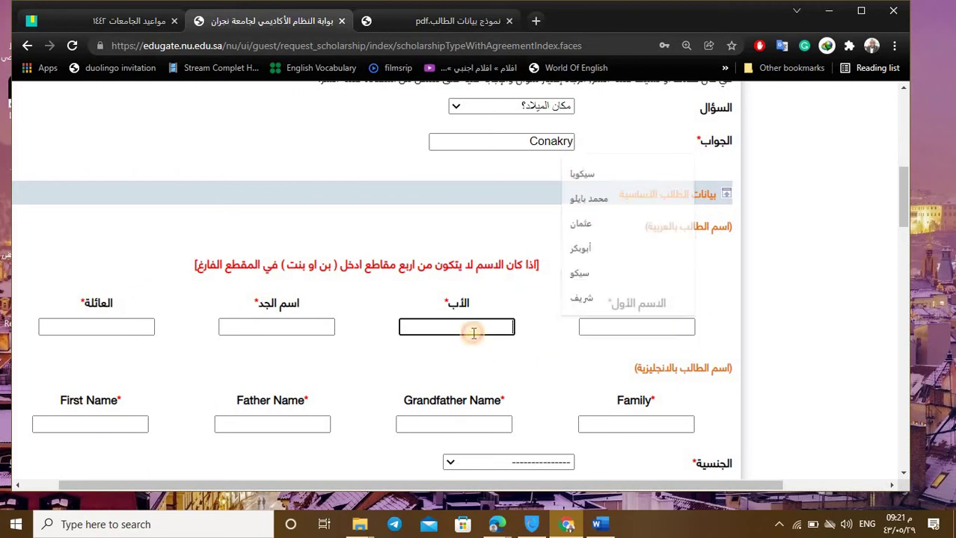
{"action": "left_click", "coordinate": [281, 320]}
{"action": "left_click", "coordinate": [104, 326]}
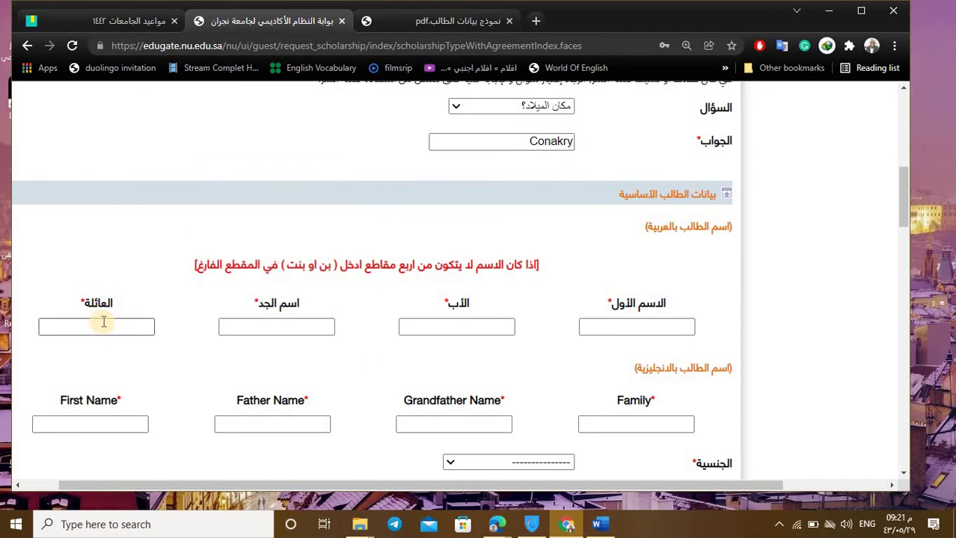
{"action": "left_click", "coordinate": [614, 328]}
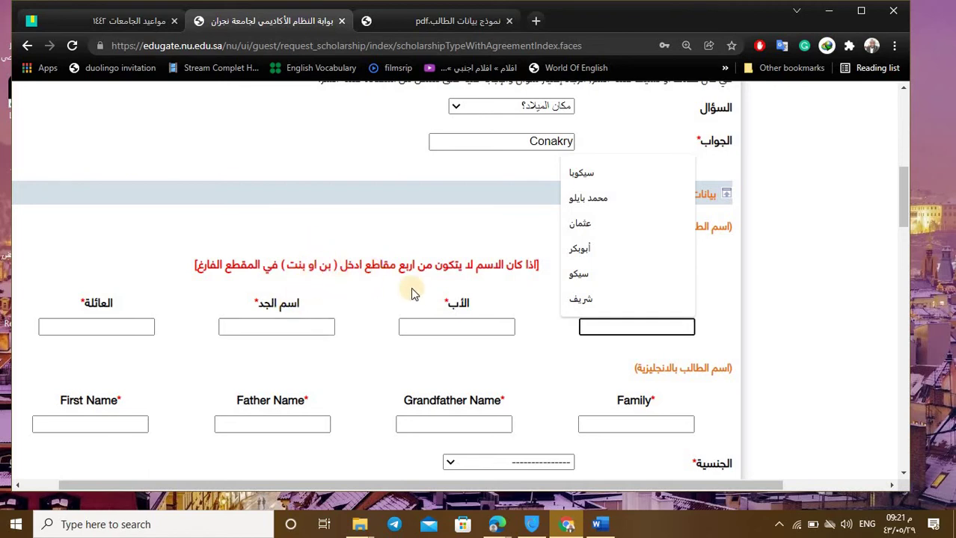
{"action": "left_click", "coordinate": [457, 330]}
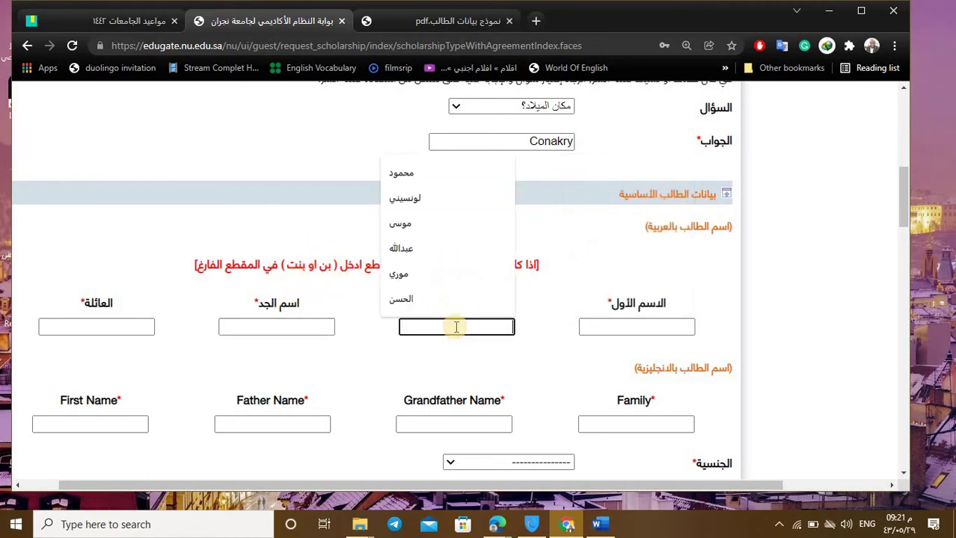
{"action": "left_click", "coordinate": [352, 329]}
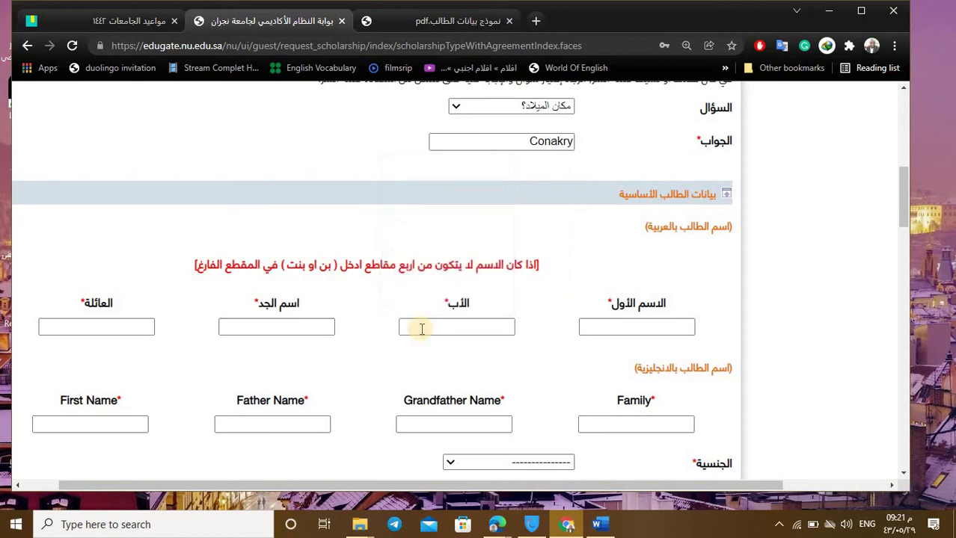
{"action": "left_click", "coordinate": [459, 328]}
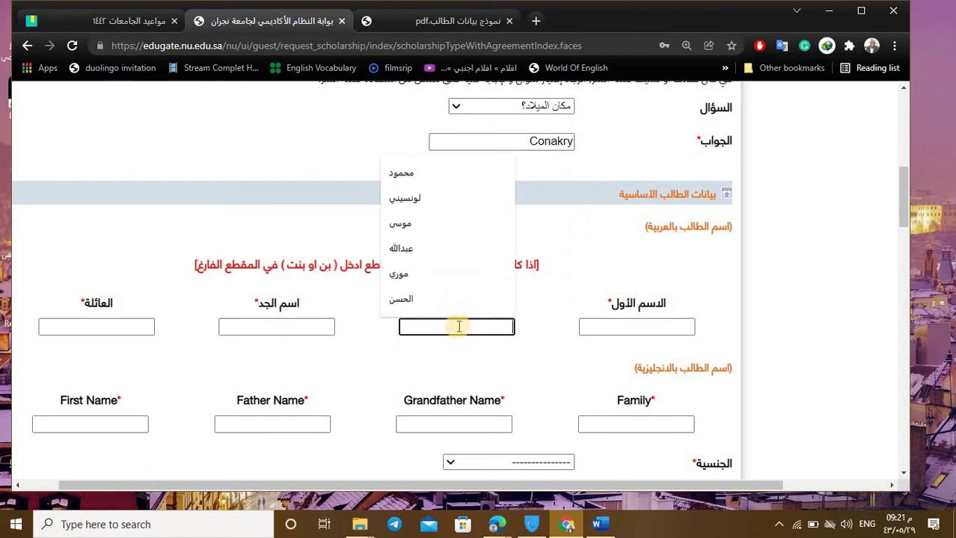
{"action": "left_click", "coordinate": [628, 327]}
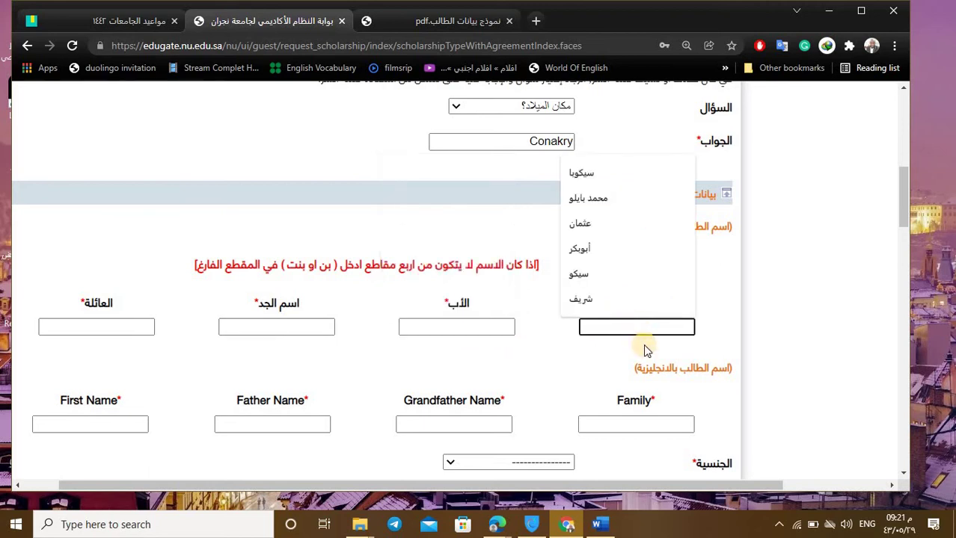
{"action": "left_click", "coordinate": [642, 341]}
{"action": "left_click", "coordinate": [642, 329]}
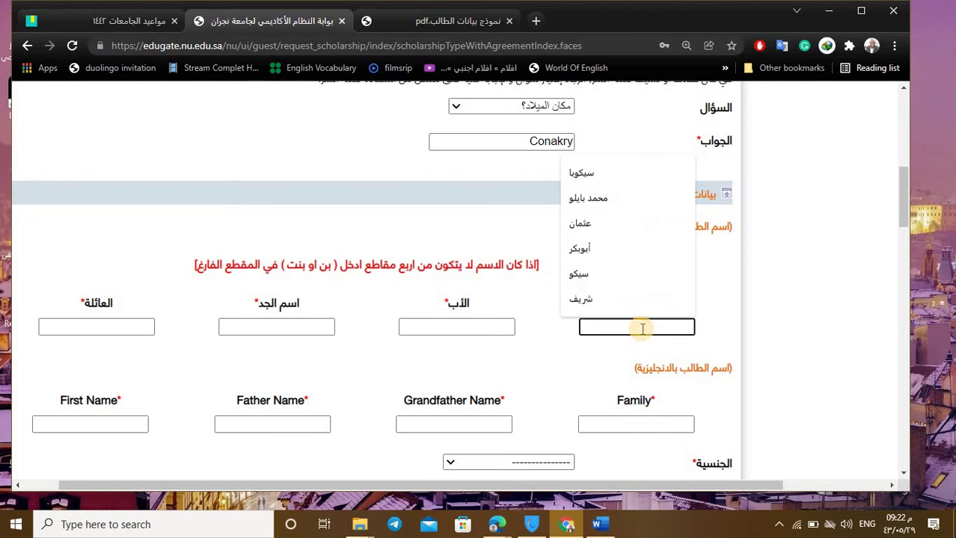
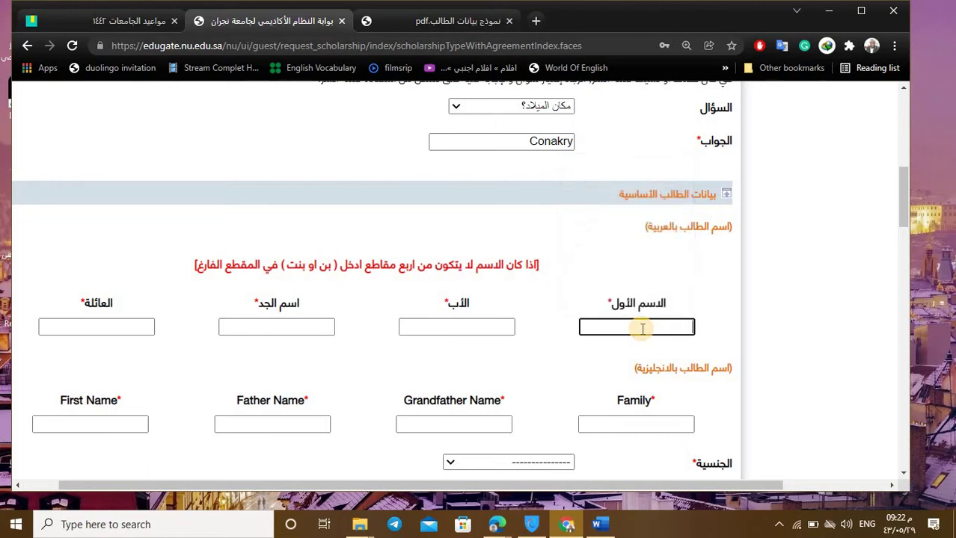
Step: Type the student's first, father, grandfather and family names into the Arabic name boxes
{"action": "left_click", "coordinate": [504, 326]}
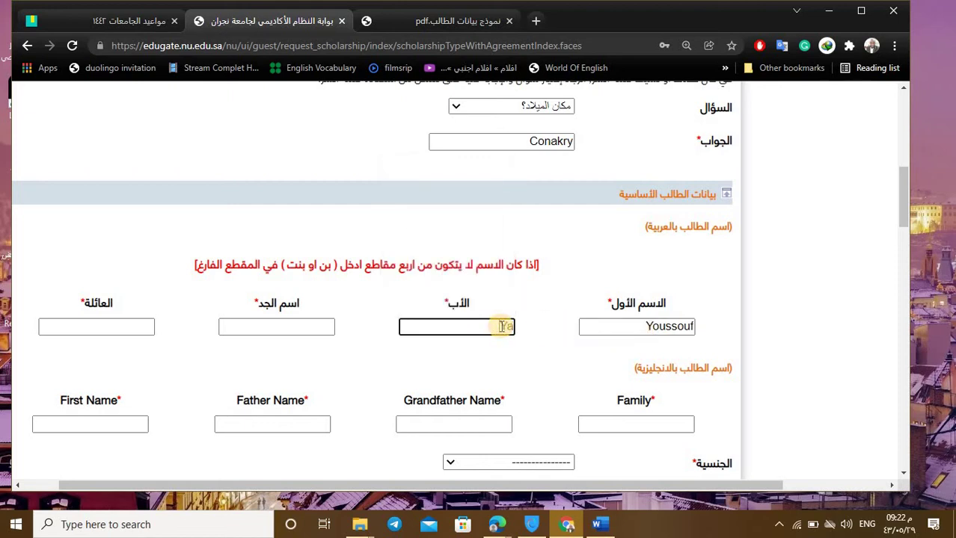
{"action": "left_click", "coordinate": [291, 332]}
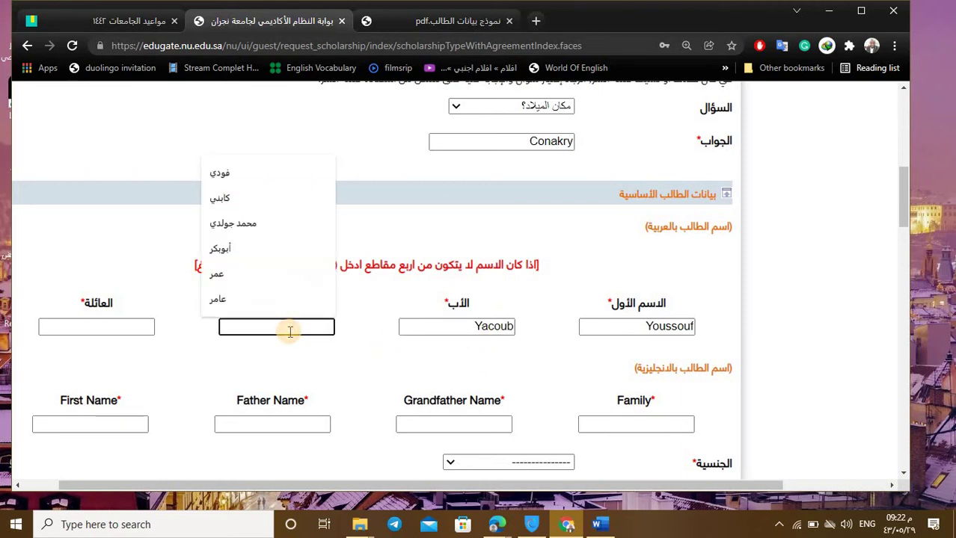
{"action": "key", "text": "Escape"}
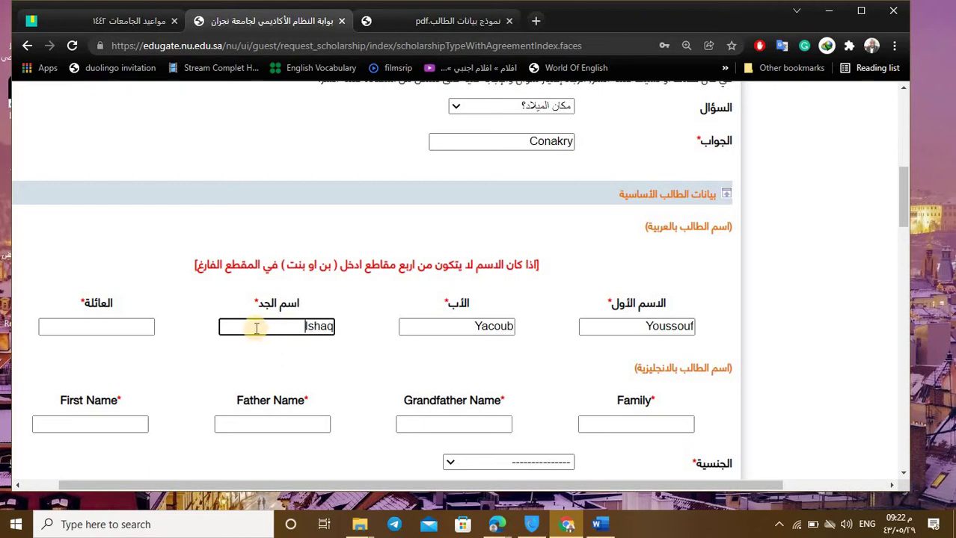
{"action": "left_click", "coordinate": [124, 329]}
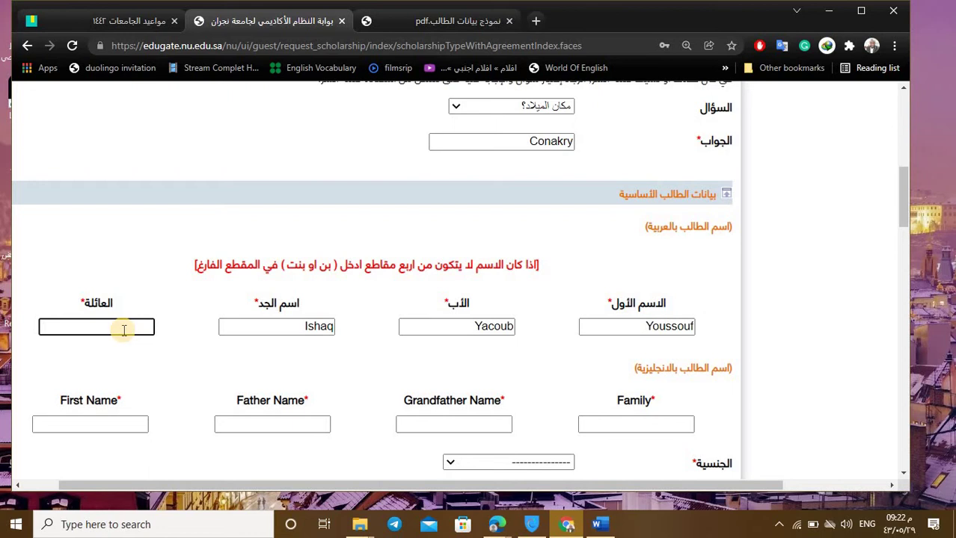
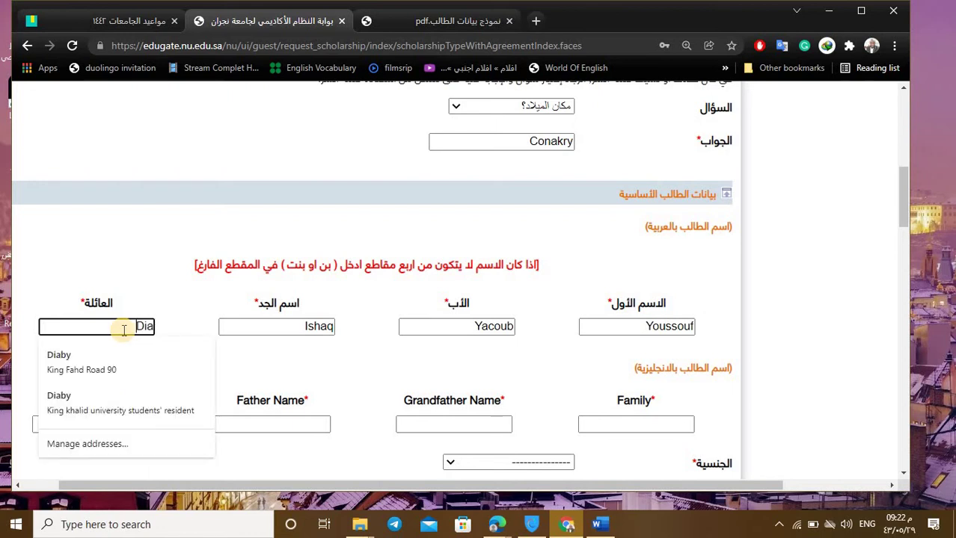
{"action": "scroll", "coordinate": [150, 300], "scroll_direction": "down", "scroll_amount": 2}
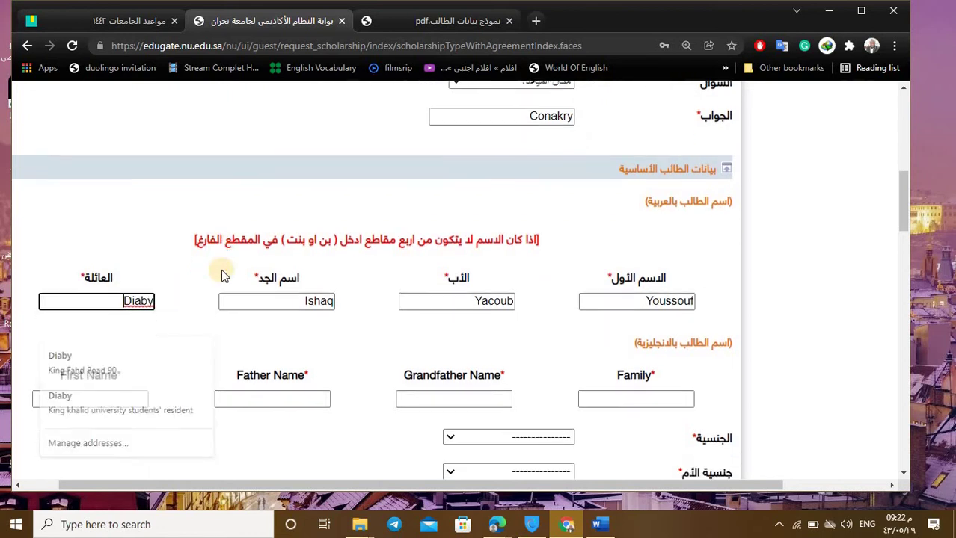
Step: Click through the English First, Father, Grandfather and Family Name fields
{"action": "left_click", "coordinate": [122, 282]}
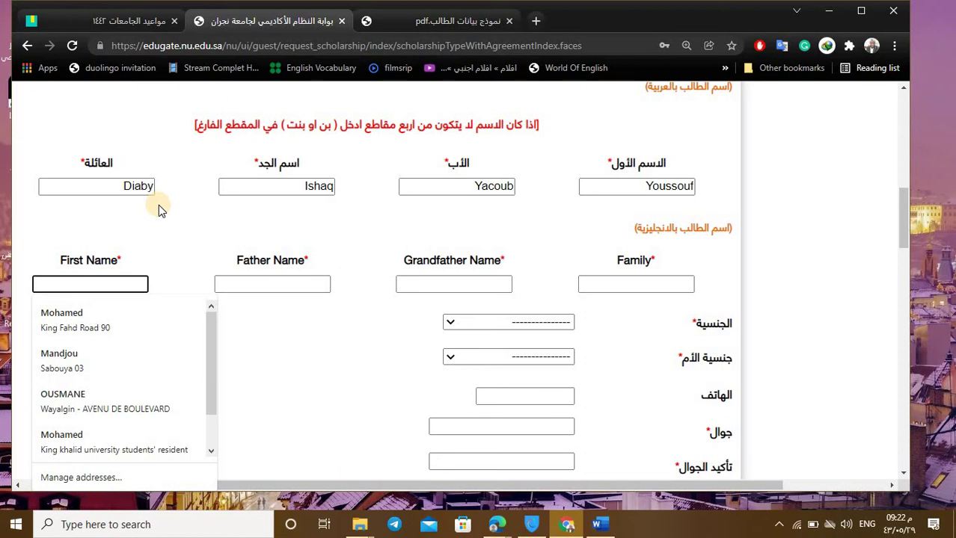
{"action": "left_click", "coordinate": [241, 283]}
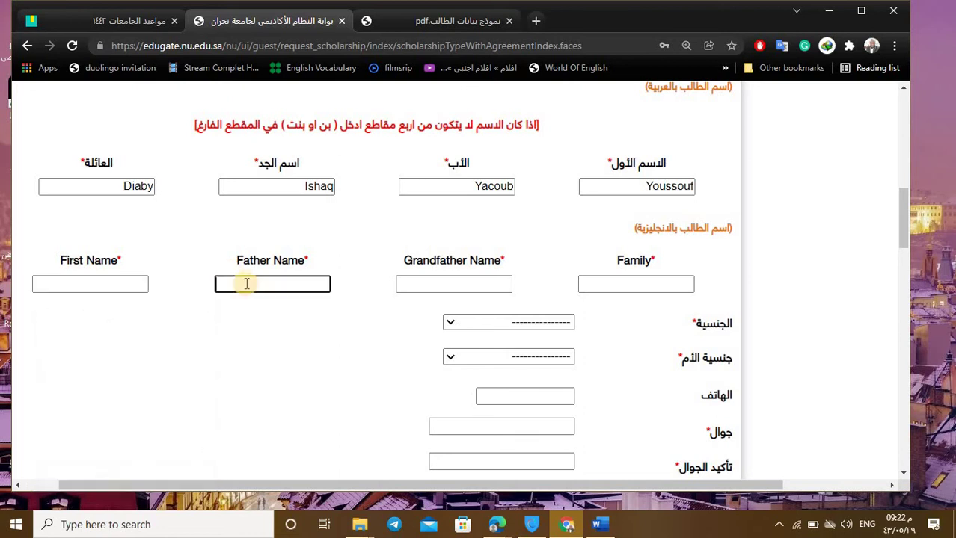
{"action": "left_click", "coordinate": [449, 283]}
{"action": "left_click", "coordinate": [615, 283]}
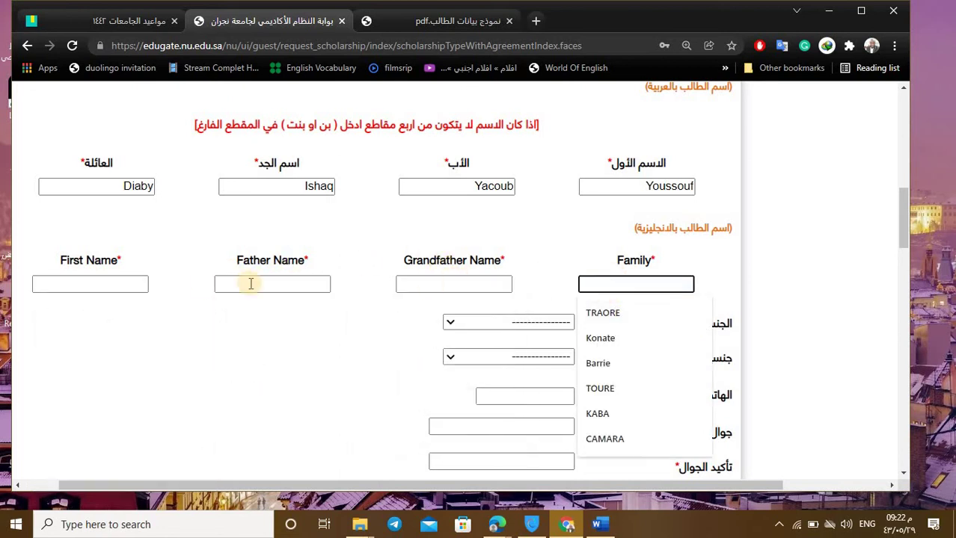
{"action": "left_click", "coordinate": [140, 284]}
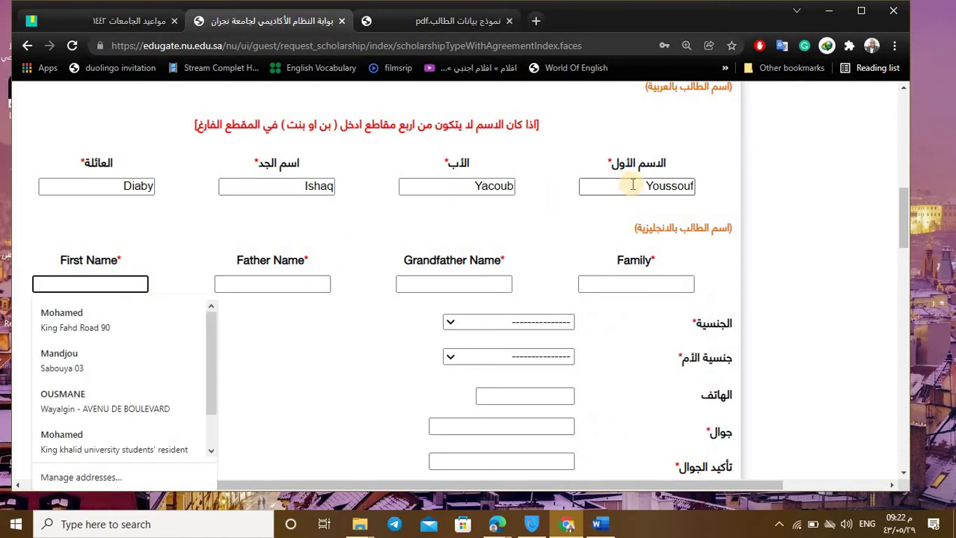
Step: Drag each name part from the Arabic boxes into its matching English name field
{"action": "left_click_drag", "start_coordinate": [633, 186], "coordinate": [704, 188]}
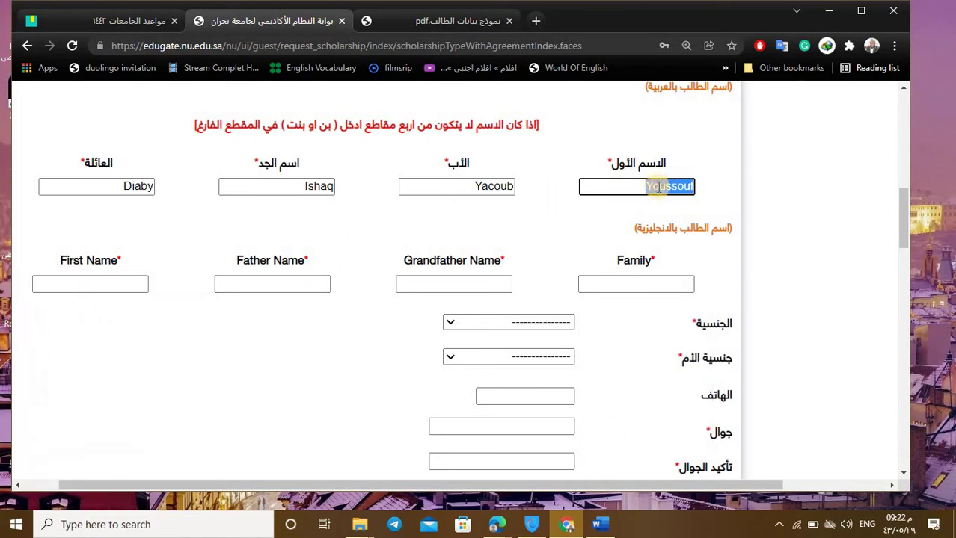
{"action": "left_click_drag", "start_coordinate": [643, 188], "coordinate": [85, 292]}
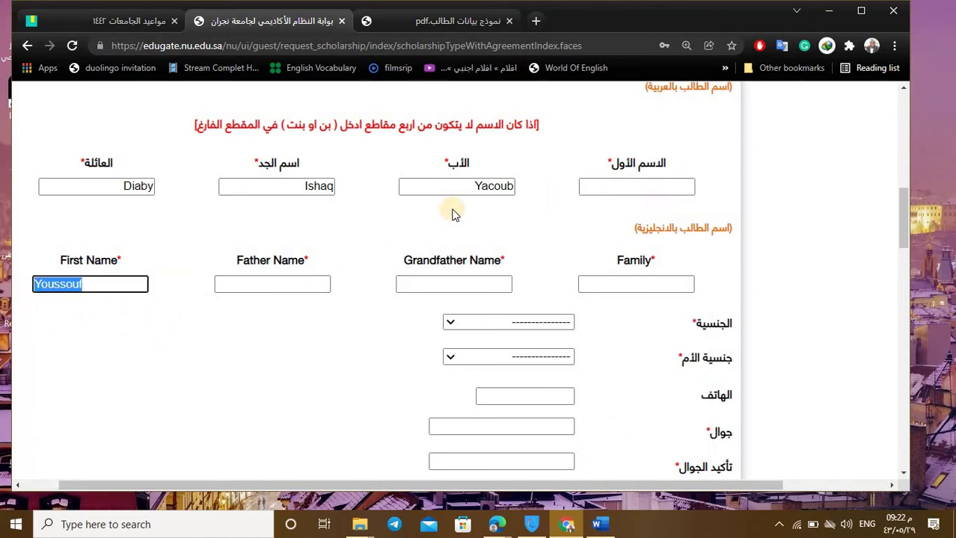
{"action": "left_click_drag", "start_coordinate": [465, 185], "coordinate": [303, 280]}
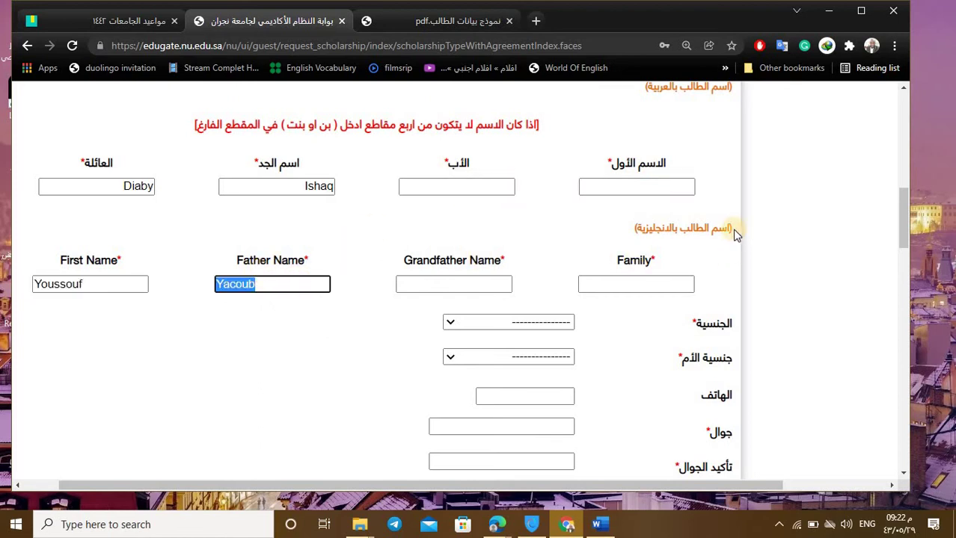
{"action": "scroll", "coordinate": [724, 181], "scroll_direction": "up", "scroll_amount": 1}
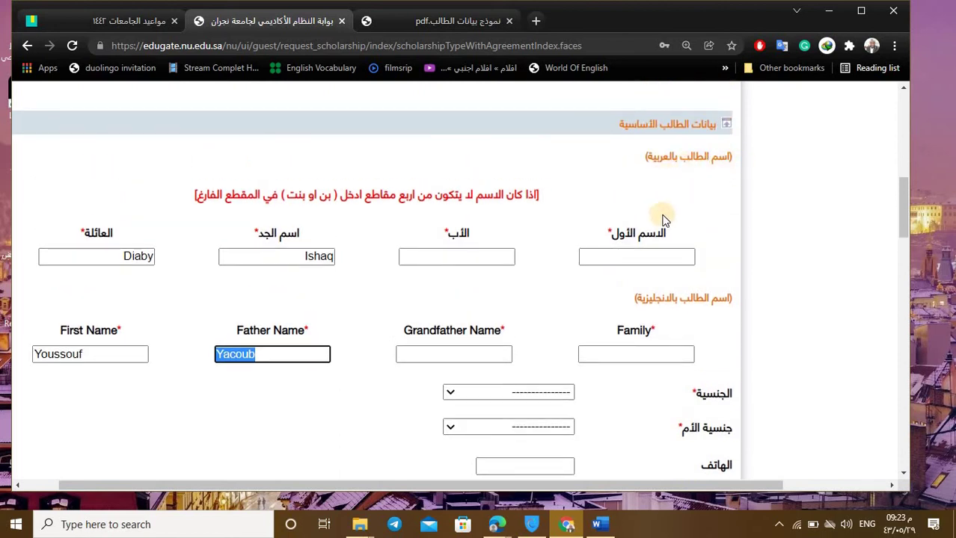
{"action": "double_click", "coordinate": [319, 257]}
{"action": "left_click_drag", "start_coordinate": [319, 256], "coordinate": [490, 353]}
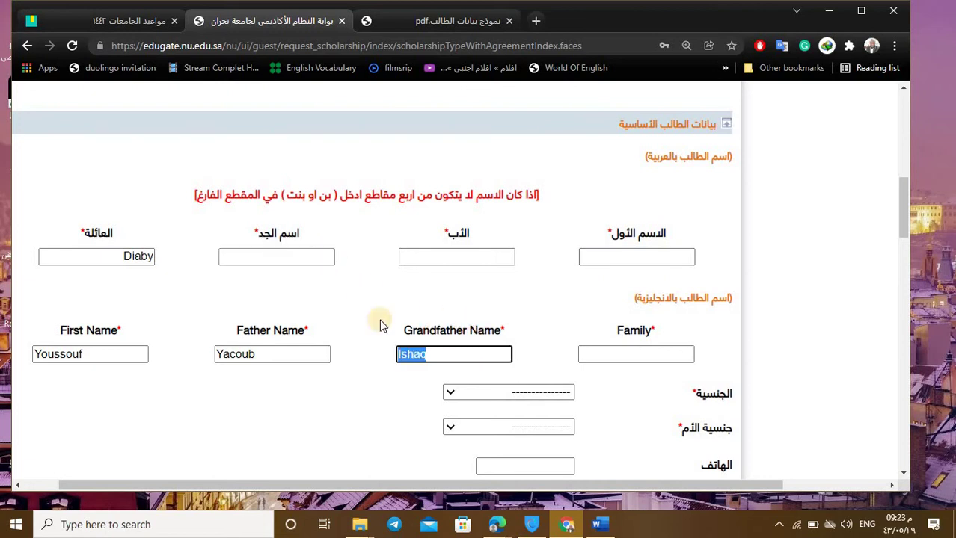
{"action": "double_click", "coordinate": [138, 256]}
{"action": "left_click_drag", "start_coordinate": [140, 256], "coordinate": [609, 358]}
{"action": "scroll", "coordinate": [568, 329], "scroll_direction": "down", "scroll_amount": 1}
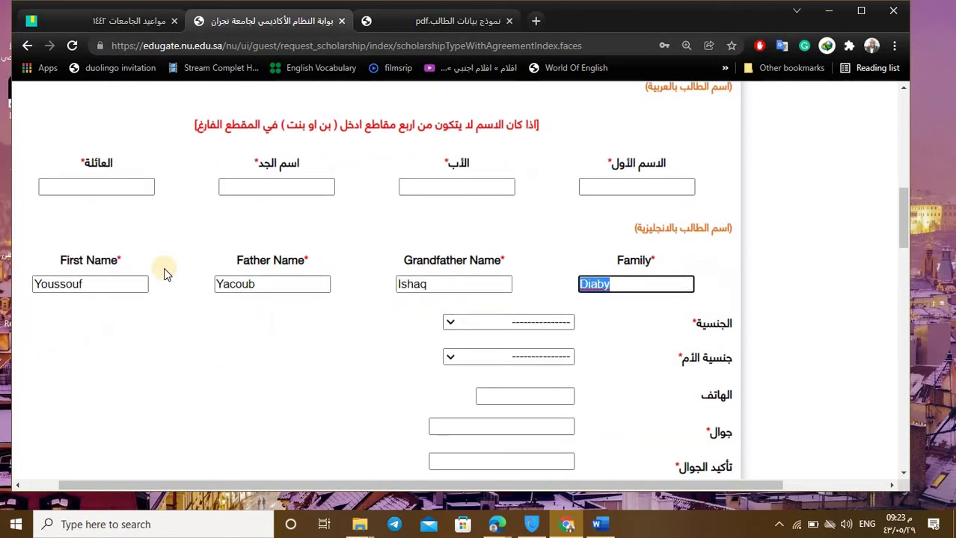
{"action": "left_click", "coordinate": [81, 271]}
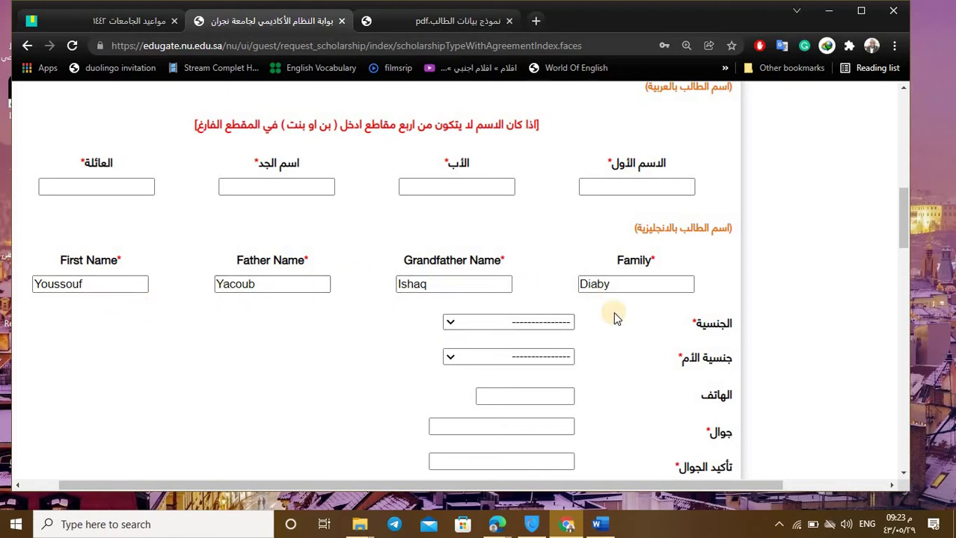
Step: Write the student's first, father, grandfather and family names in Arabic script in the Arabic boxes
{"action": "left_click", "coordinate": [606, 188]}
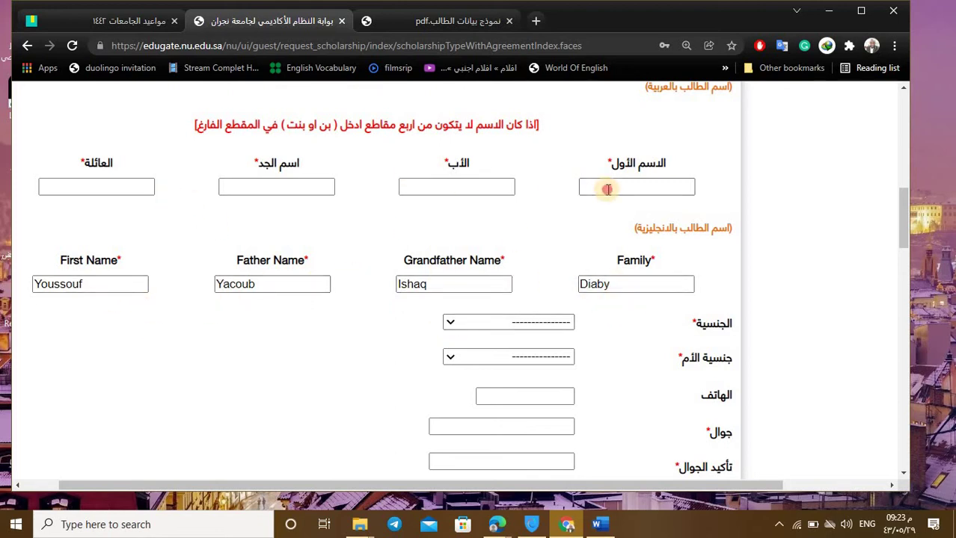
{"action": "type", "text": "d"}
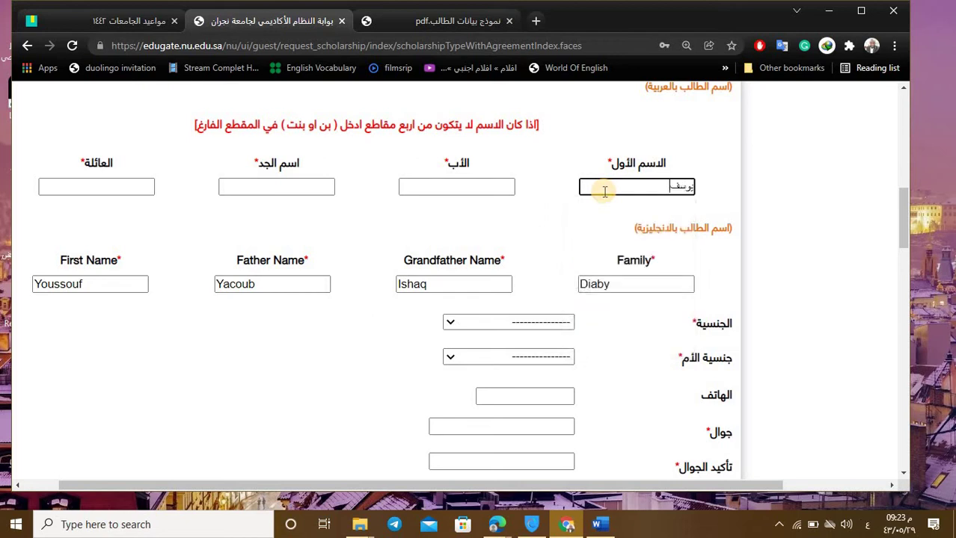
{"action": "left_click", "coordinate": [494, 188]}
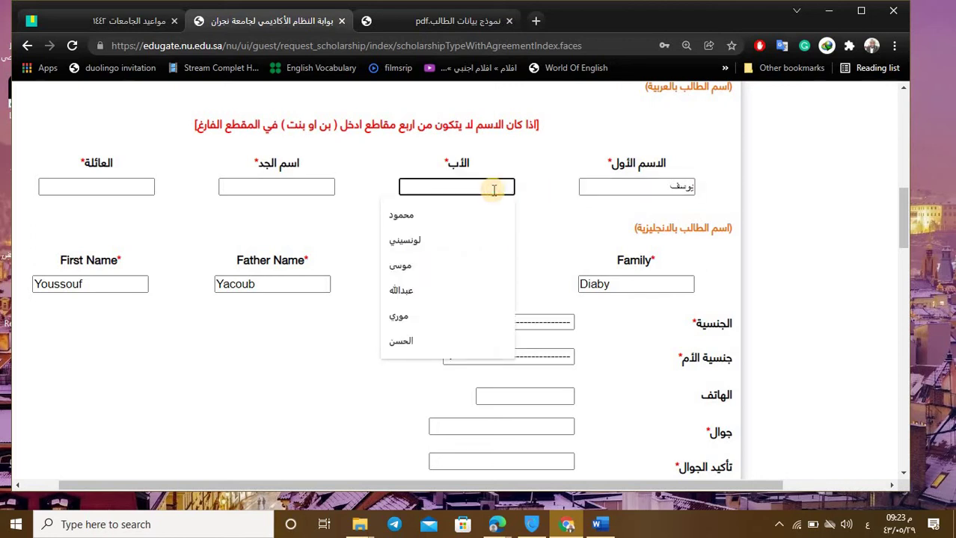
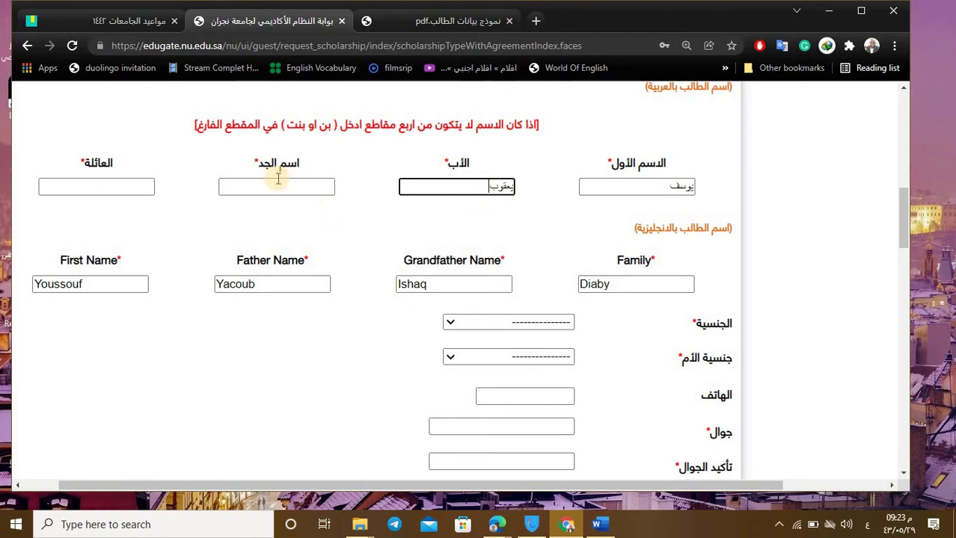
{"action": "left_click", "coordinate": [277, 179]}
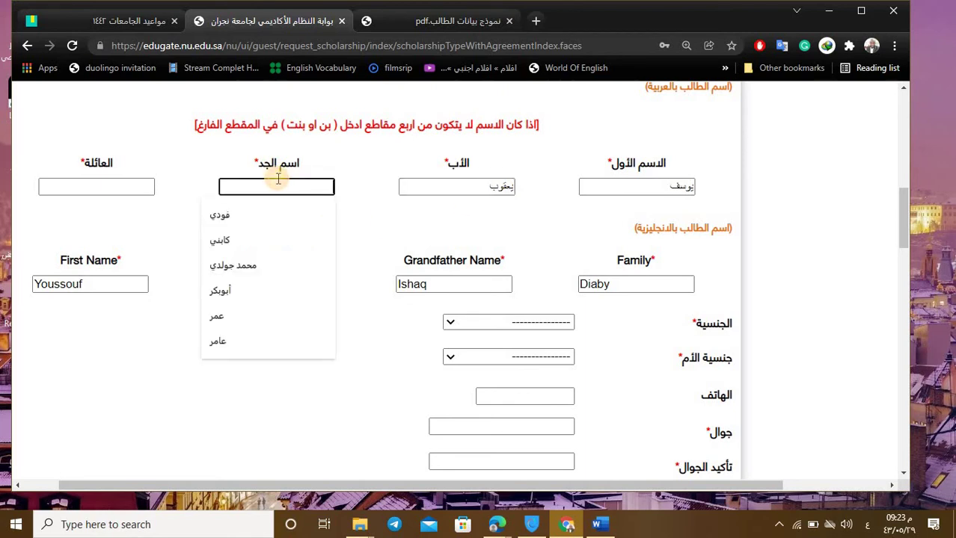
{"action": "key", "text": "Escape"}
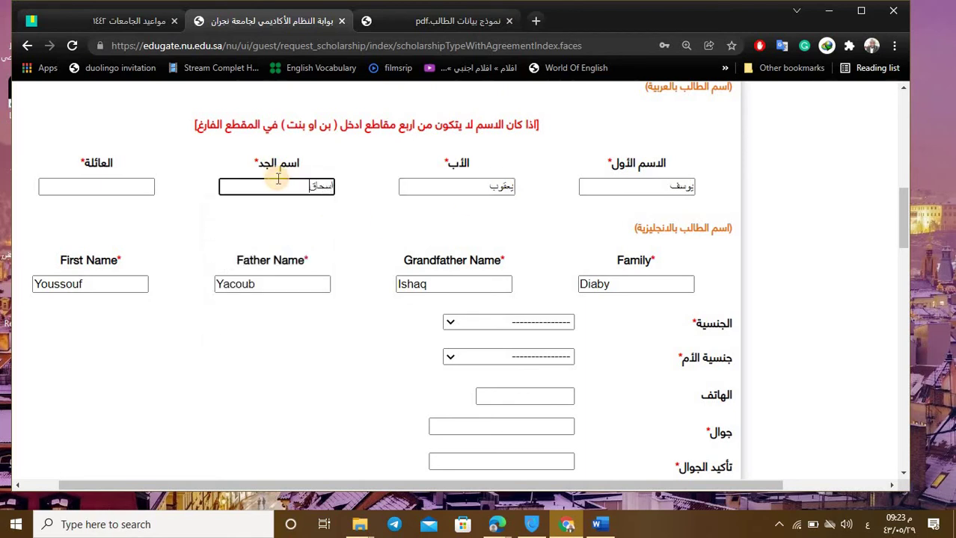
{"action": "left_click", "coordinate": [145, 185]}
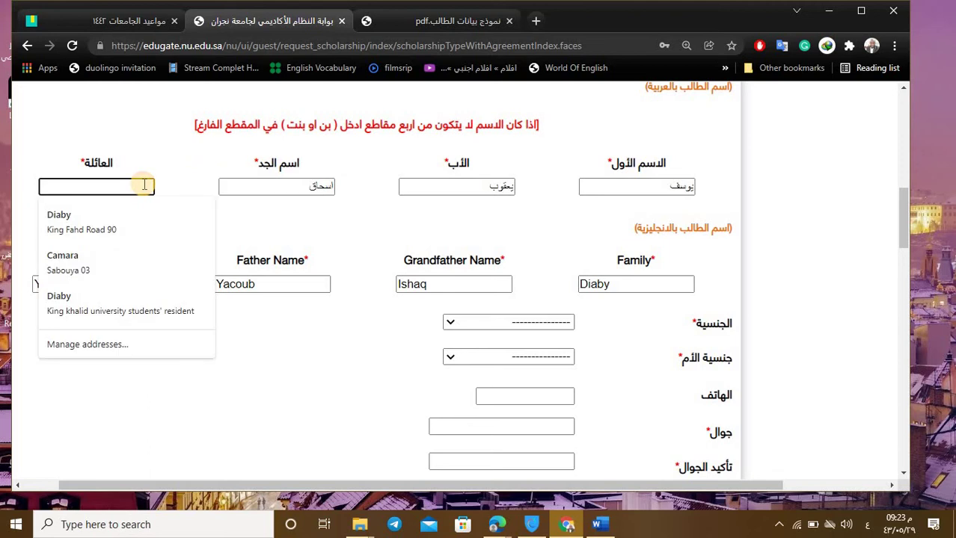
{"action": "key", "text": "Escape"}
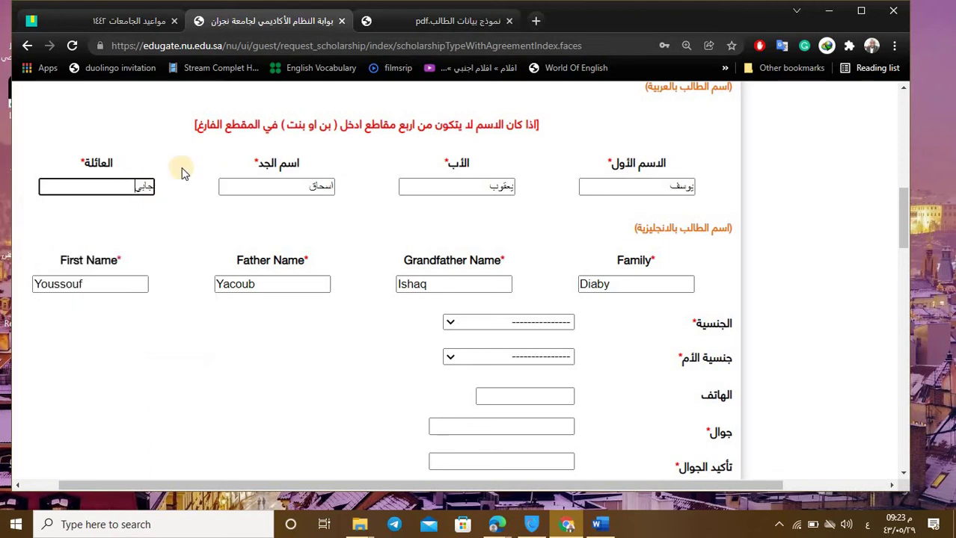
Step: Set the student's nationality (الجنسية) to غينيا (Guinea)
{"action": "scroll", "coordinate": [337, 256], "scroll_direction": "down", "scroll_amount": 2}
{"action": "scroll", "coordinate": [608, 207], "scroll_direction": "up", "scroll_amount": 3}
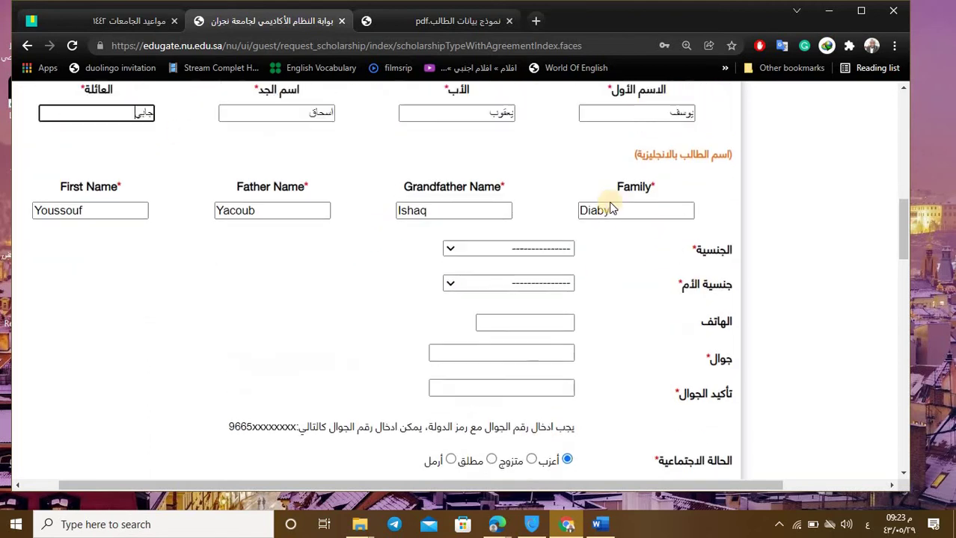
{"action": "scroll", "coordinate": [518, 215], "scroll_direction": "down", "scroll_amount": 2}
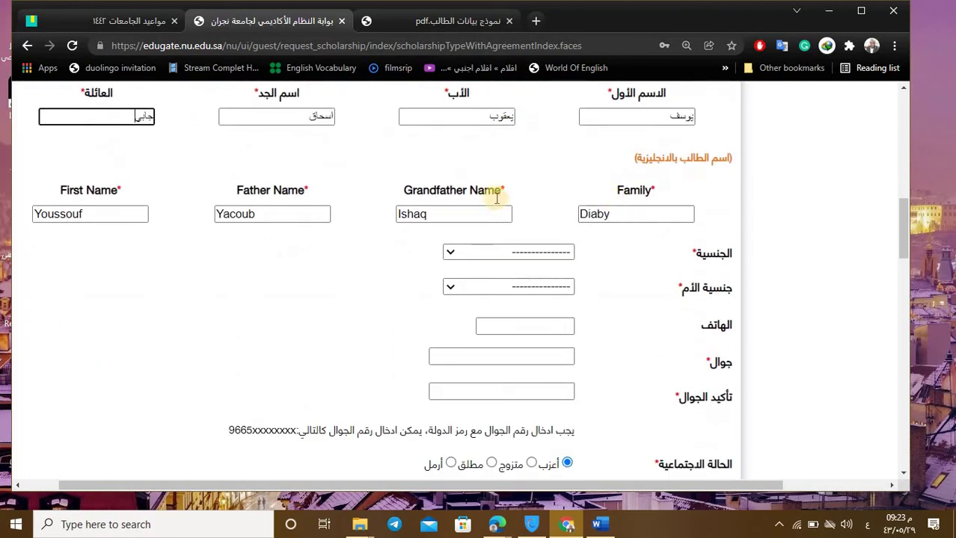
{"action": "scroll", "coordinate": [582, 240], "scroll_direction": "up", "scroll_amount": 1}
{"action": "scroll", "coordinate": [736, 250], "scroll_direction": "down", "scroll_amount": 1}
{"action": "left_click", "coordinate": [540, 254]}
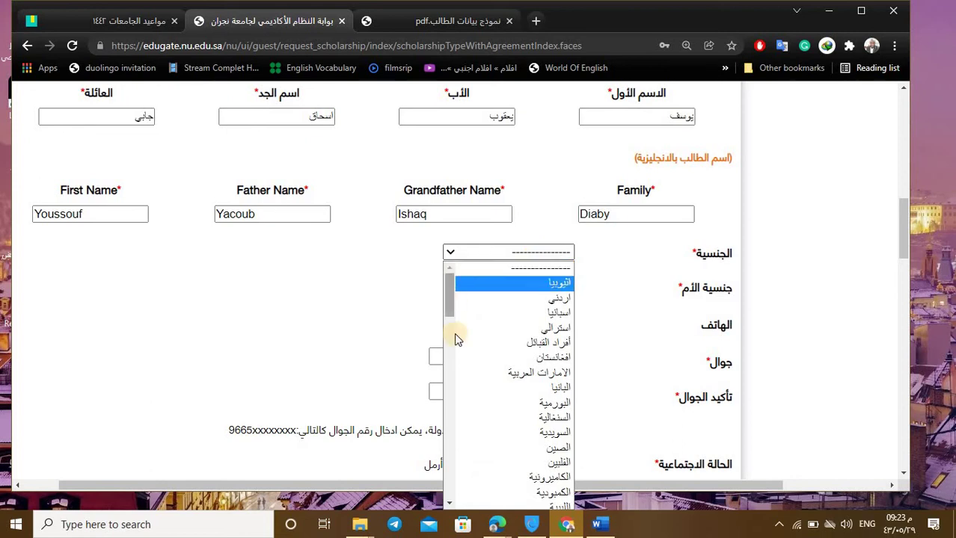
{"action": "left_click_drag", "start_coordinate": [449, 296], "coordinate": [448, 413]}
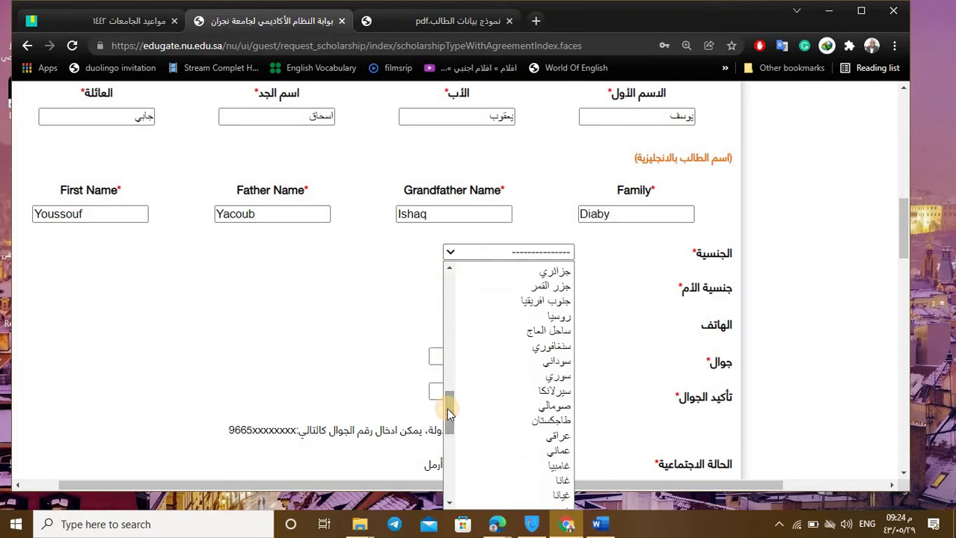
{"action": "scroll", "coordinate": [535, 470], "scroll_direction": "down", "scroll_amount": 2}
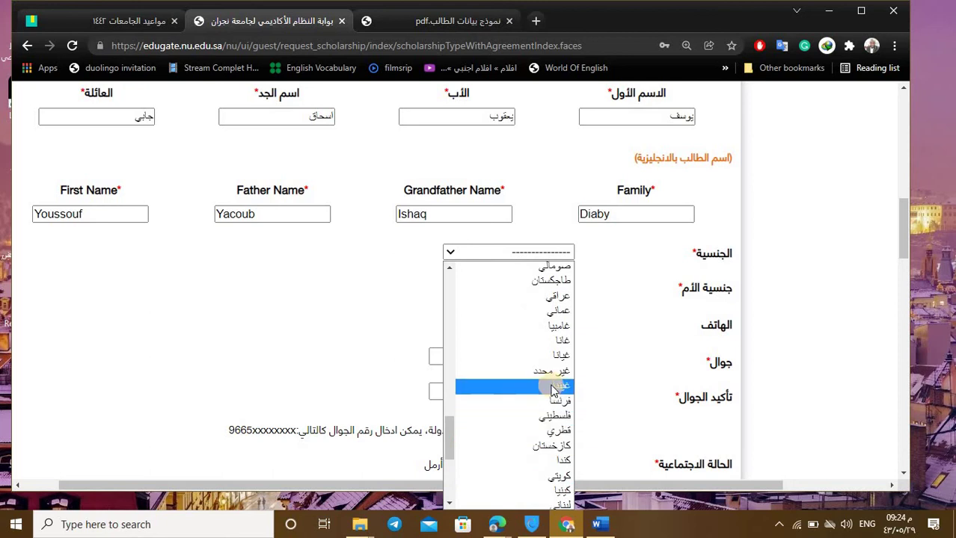
{"action": "left_click", "coordinate": [553, 385]}
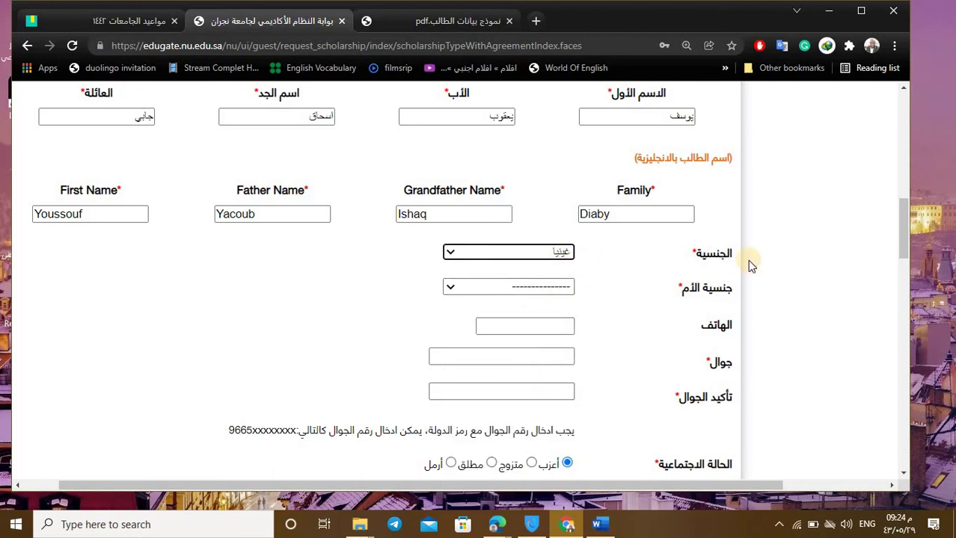
Step: Set the mother's nationality (جنسية الأم) to غينيا as well
{"action": "left_click", "coordinate": [569, 294]}
{"action": "scroll", "coordinate": [511, 224], "scroll_direction": "down", "scroll_amount": 10}
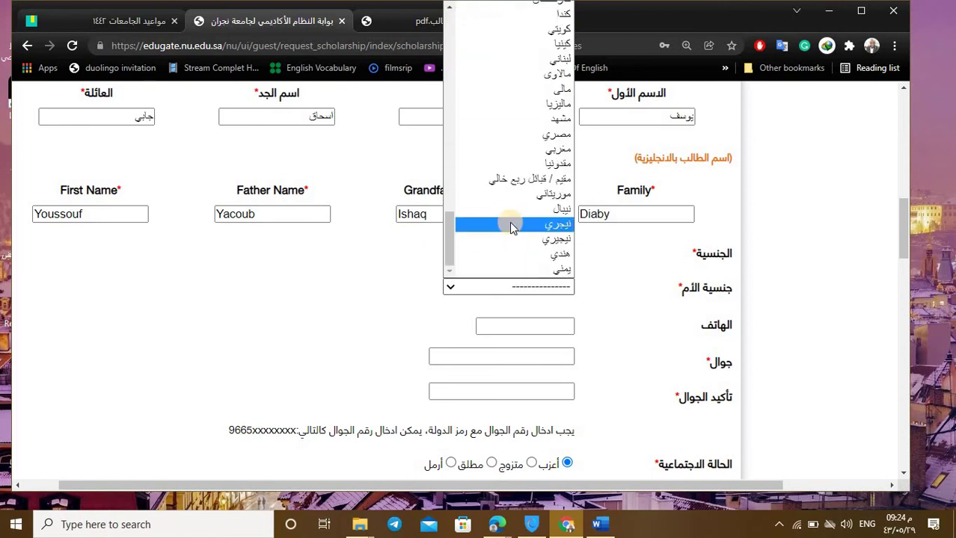
{"action": "scroll", "coordinate": [511, 226], "scroll_direction": "up", "scroll_amount": 12}
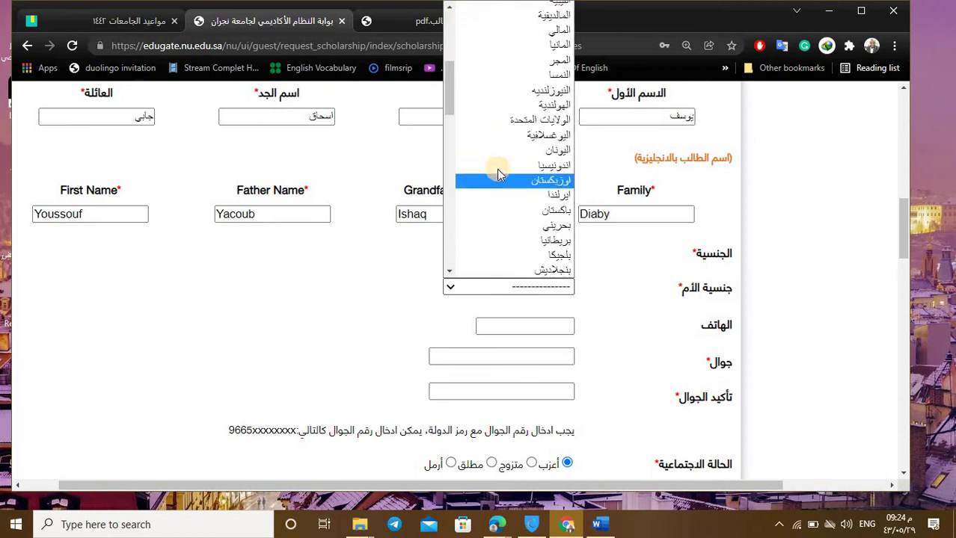
{"action": "scroll", "coordinate": [499, 173], "scroll_direction": "down", "scroll_amount": 10}
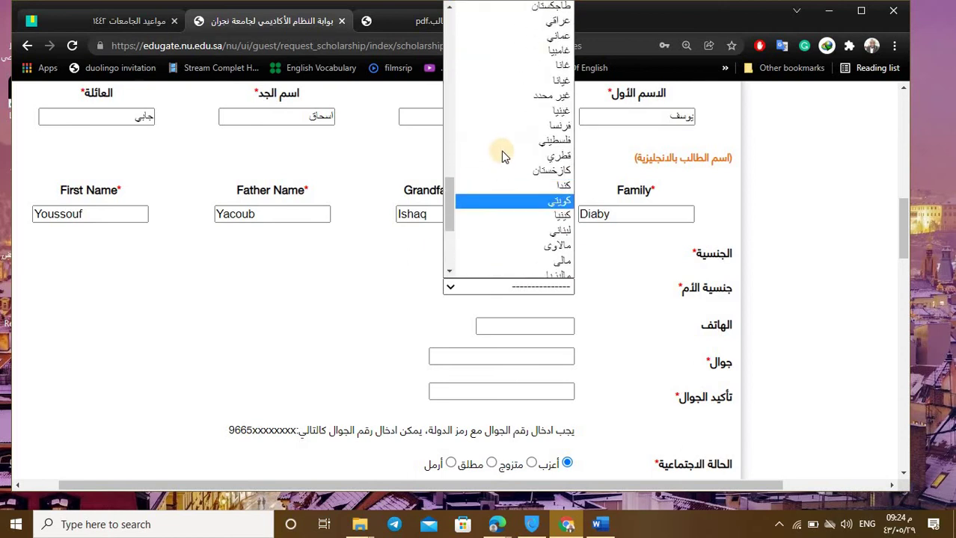
{"action": "left_click", "coordinate": [509, 118]}
Step: Reach the phone and mobile number fields, dismissing the saved phone-number suggestion
{"action": "scroll", "coordinate": [516, 310], "scroll_direction": "down", "scroll_amount": 2}
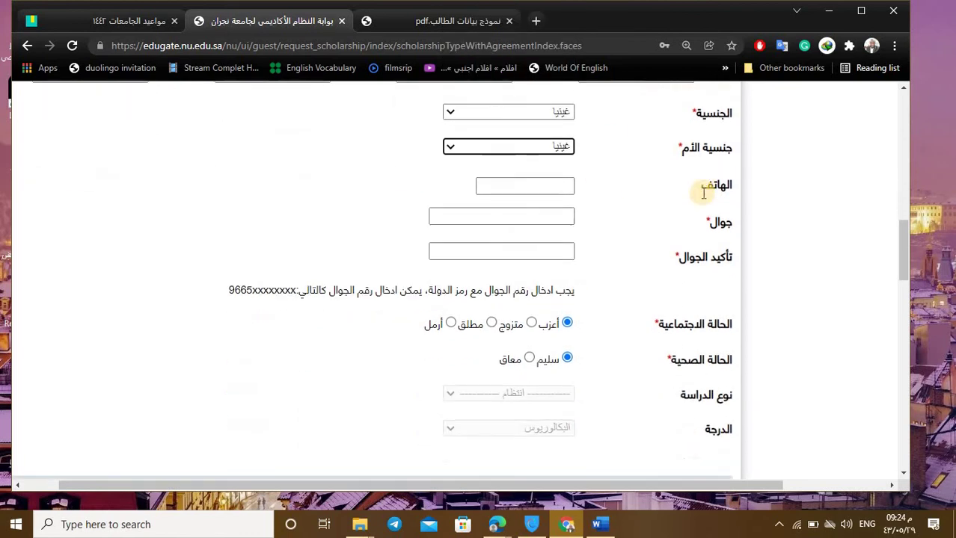
{"action": "left_click", "coordinate": [556, 184]}
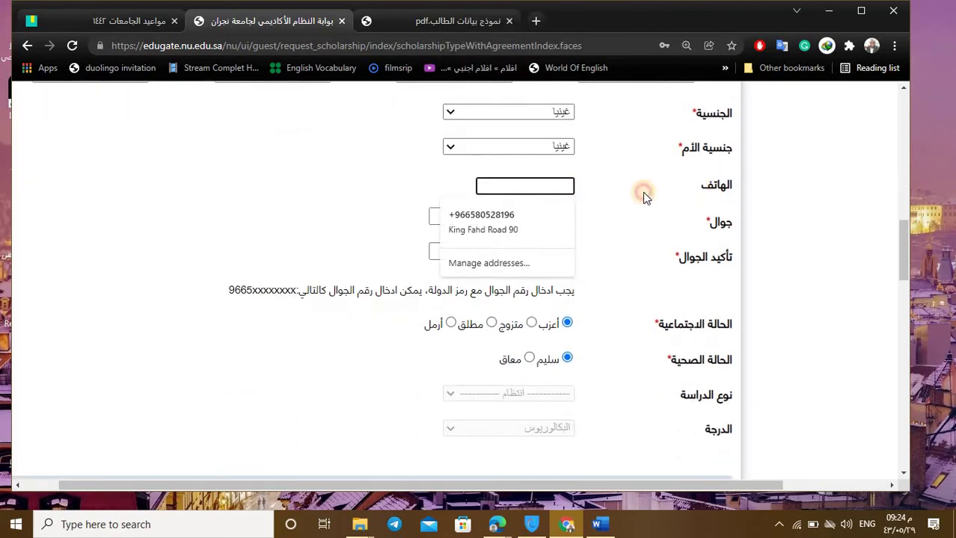
{"action": "left_click", "coordinate": [644, 196]}
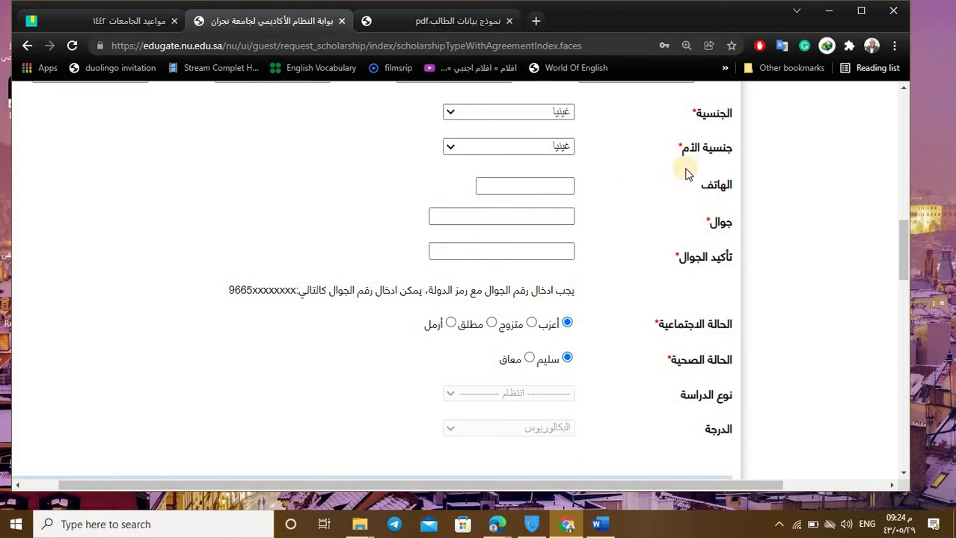
{"action": "scroll", "coordinate": [667, 207], "scroll_direction": "down", "scroll_amount": 1}
{"action": "scroll", "coordinate": [643, 224], "scroll_direction": "up", "scroll_amount": 2}
{"action": "scroll", "coordinate": [633, 238], "scroll_direction": "down", "scroll_amount": 2}
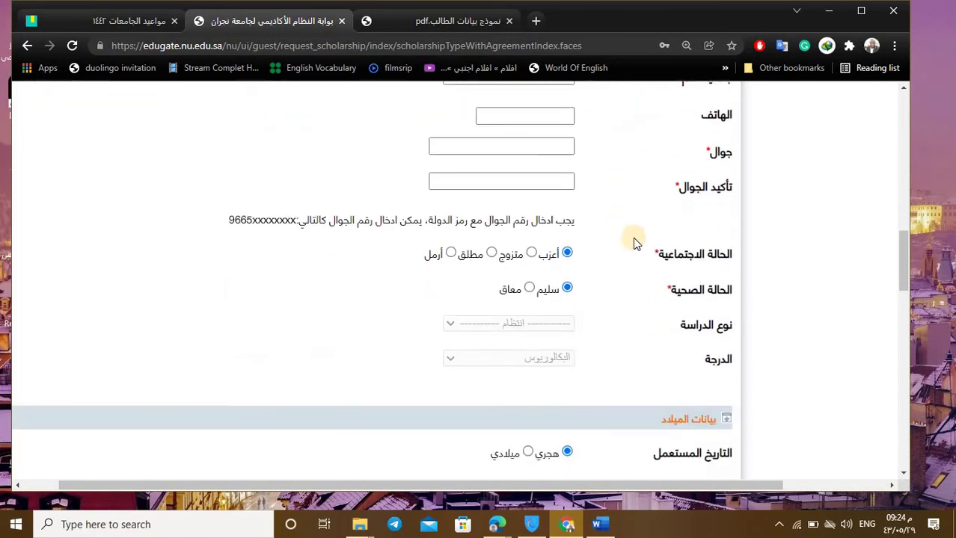
{"action": "scroll", "coordinate": [634, 244], "scroll_direction": "up", "scroll_amount": 4}
{"action": "scroll", "coordinate": [634, 246], "scroll_direction": "down", "scroll_amount": 2}
{"action": "scroll", "coordinate": [634, 252], "scroll_direction": "up", "scroll_amount": 1}
{"action": "scroll", "coordinate": [621, 322], "scroll_direction": "down", "scroll_amount": 1}
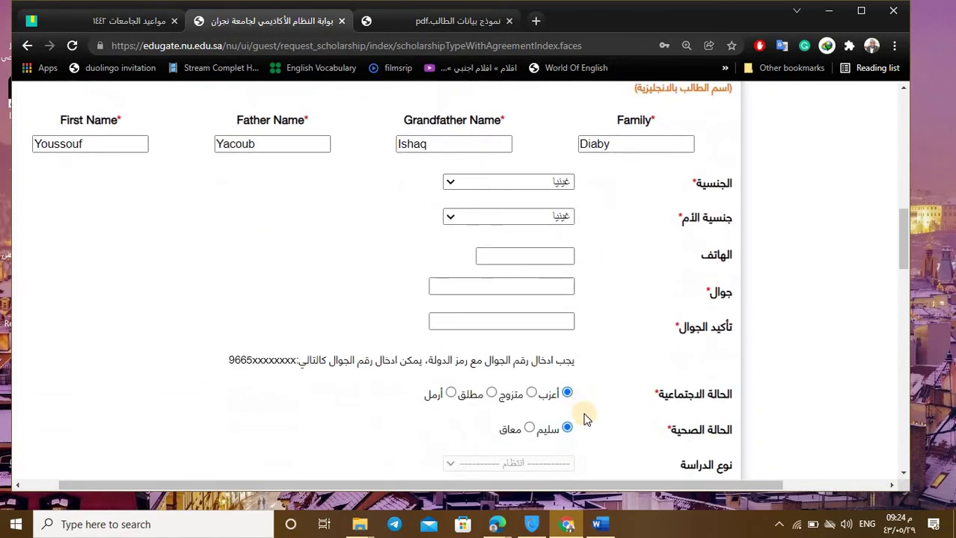
{"action": "left_click_drag", "start_coordinate": [623, 483], "coordinate": [601, 478]}
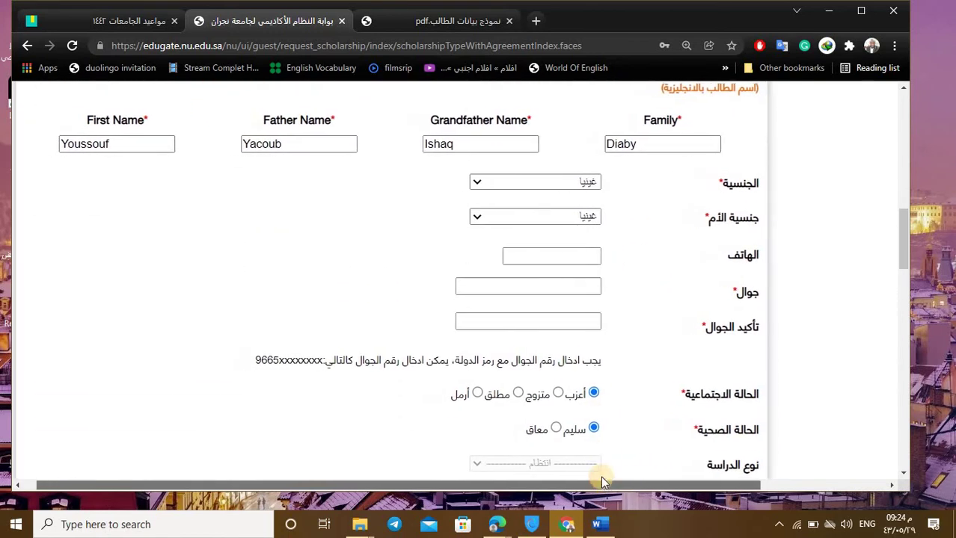
{"action": "left_click", "coordinate": [585, 291]}
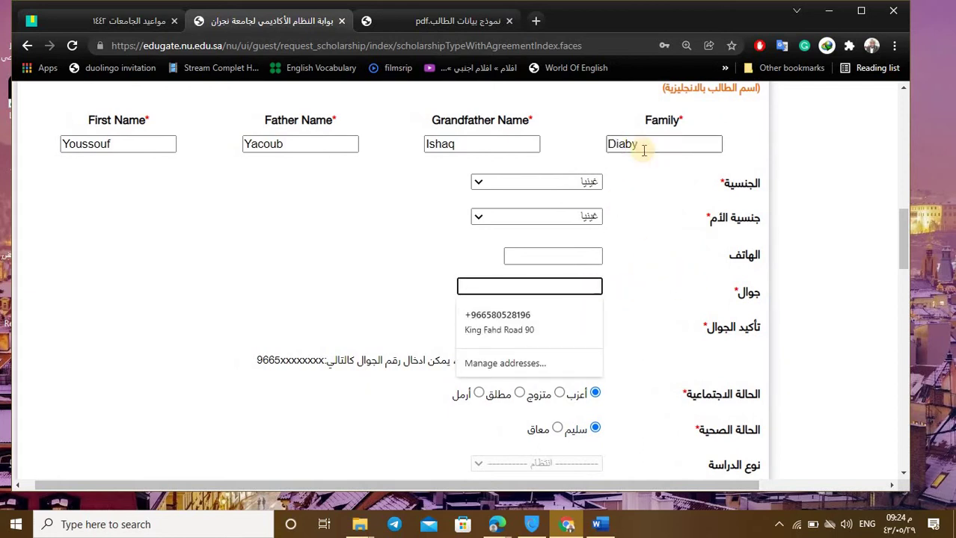
Step: Bring the Word student-data document forward and scroll down to its address table
{"action": "left_click", "coordinate": [606, 523]}
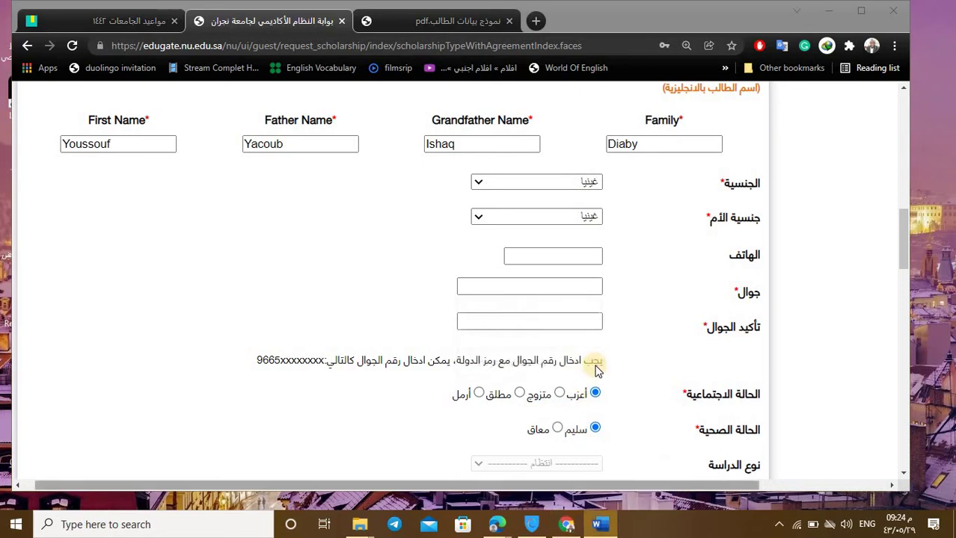
{"action": "scroll", "coordinate": [583, 363], "scroll_direction": "down", "scroll_amount": 3}
{"action": "scroll", "coordinate": [585, 367], "scroll_direction": "down", "scroll_amount": 1}
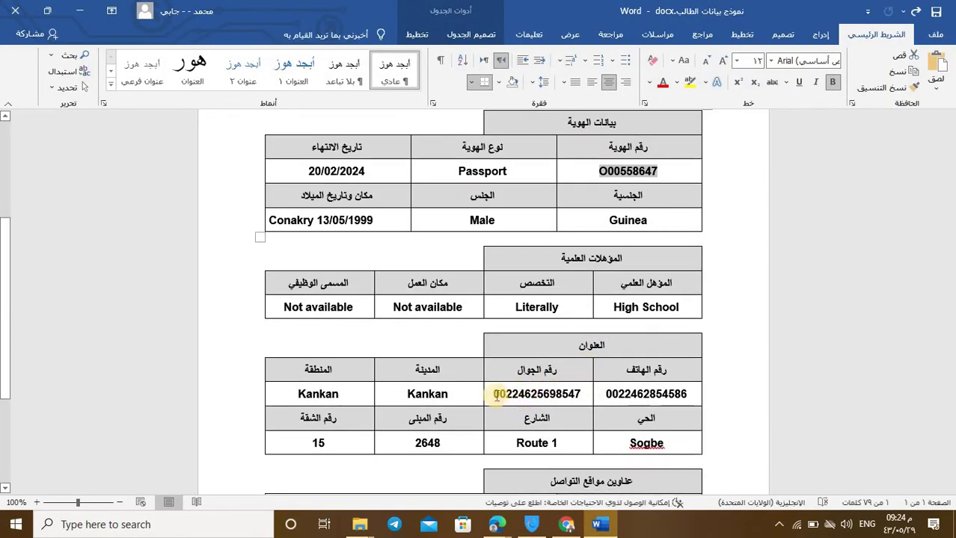
Step: Copy the student's mobile number from the Word address table, then minimize Word
{"action": "left_click_drag", "start_coordinate": [497, 395], "coordinate": [572, 394]}
{"action": "left_click", "coordinate": [498, 394]}
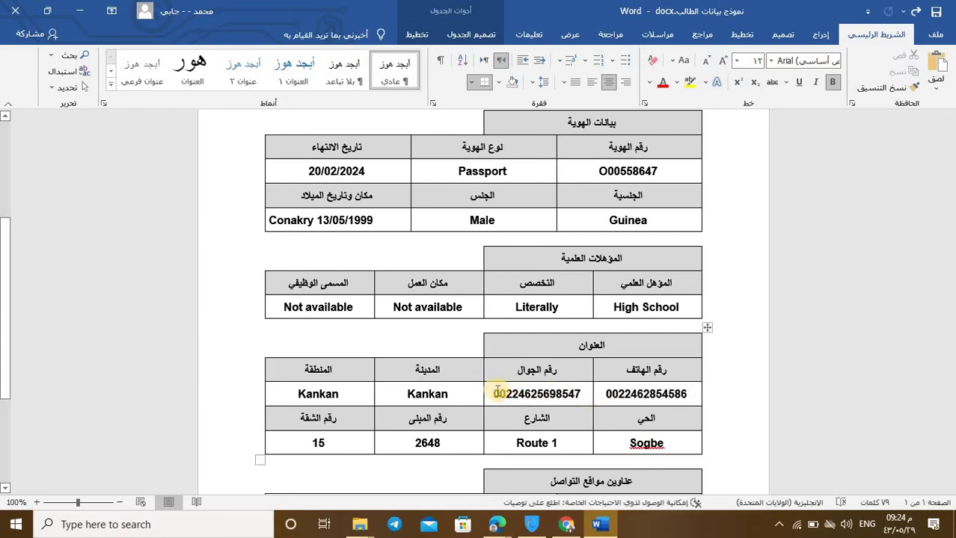
{"action": "left_click_drag", "start_coordinate": [494, 394], "coordinate": [553, 371]}
{"action": "right_click", "coordinate": [531, 393]}
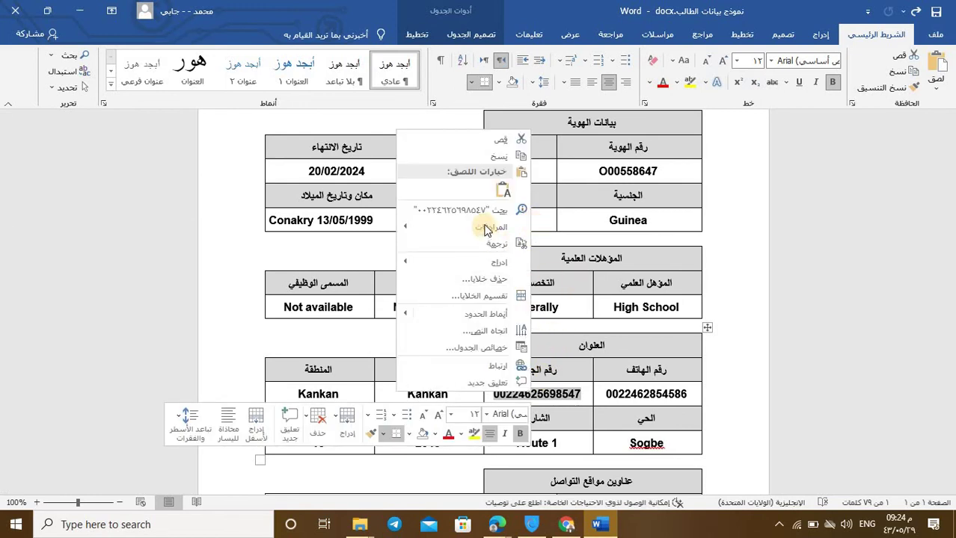
{"action": "left_click", "coordinate": [498, 156]}
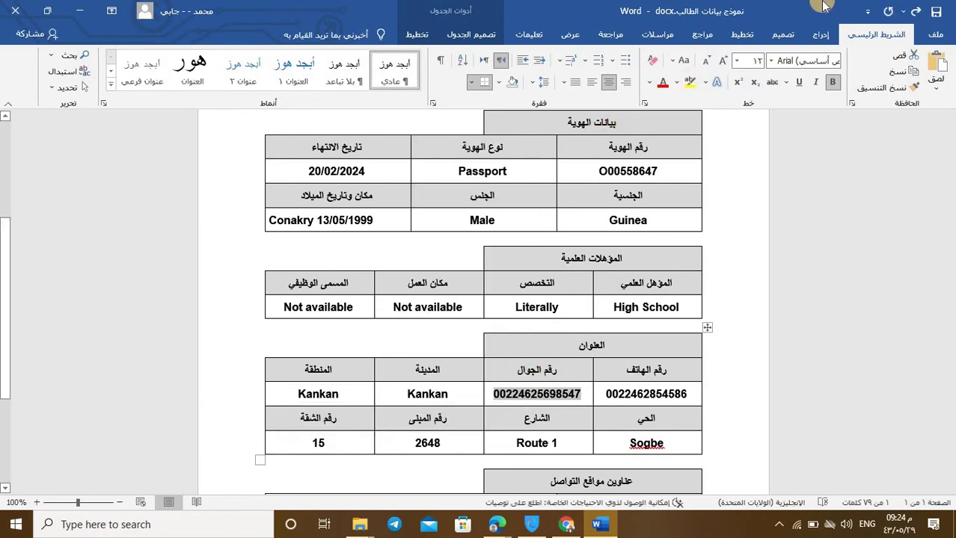
{"action": "left_click", "coordinate": [86, 9]}
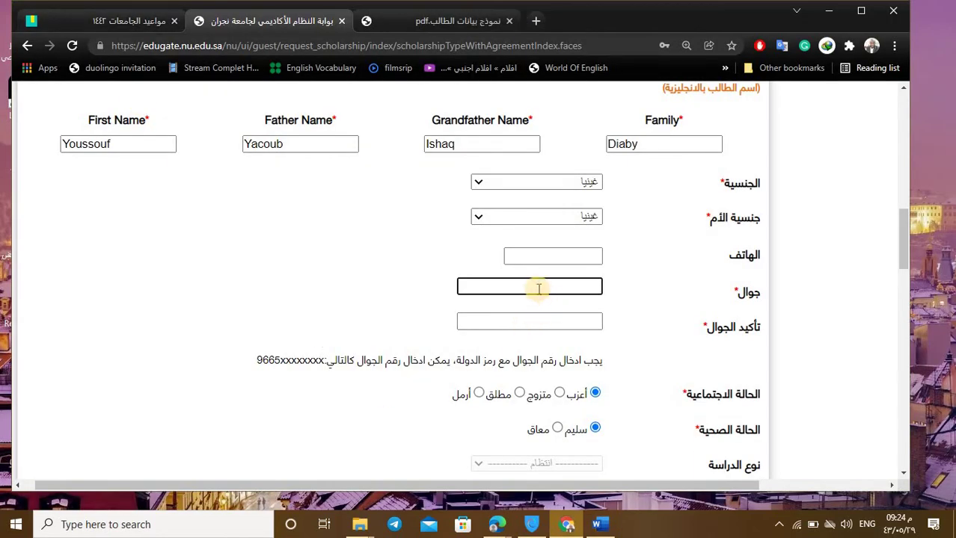
Step: Put the family name in capital letters using the uppercase autofill suggestion
{"action": "left_click", "coordinate": [540, 288]}
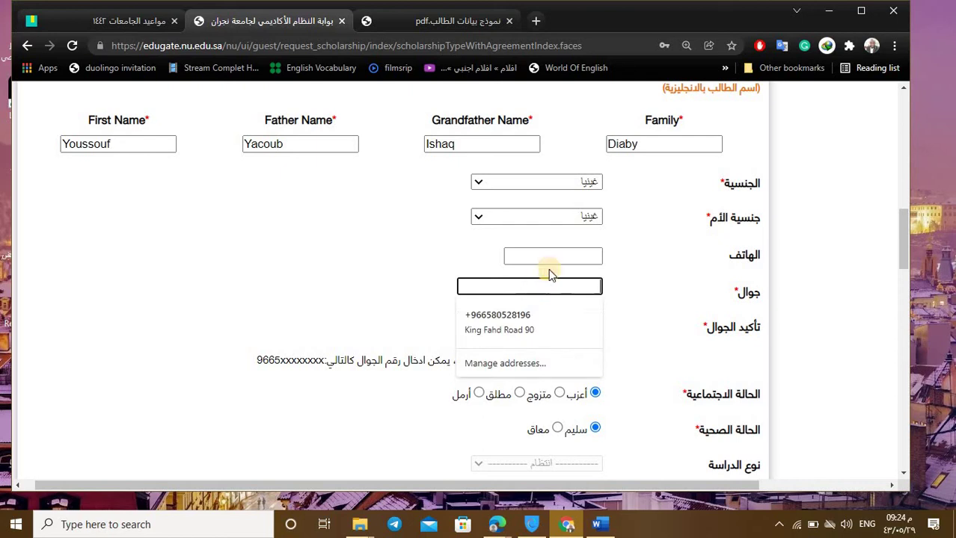
{"action": "right_click", "coordinate": [538, 281]}
{"action": "left_click", "coordinate": [523, 255]}
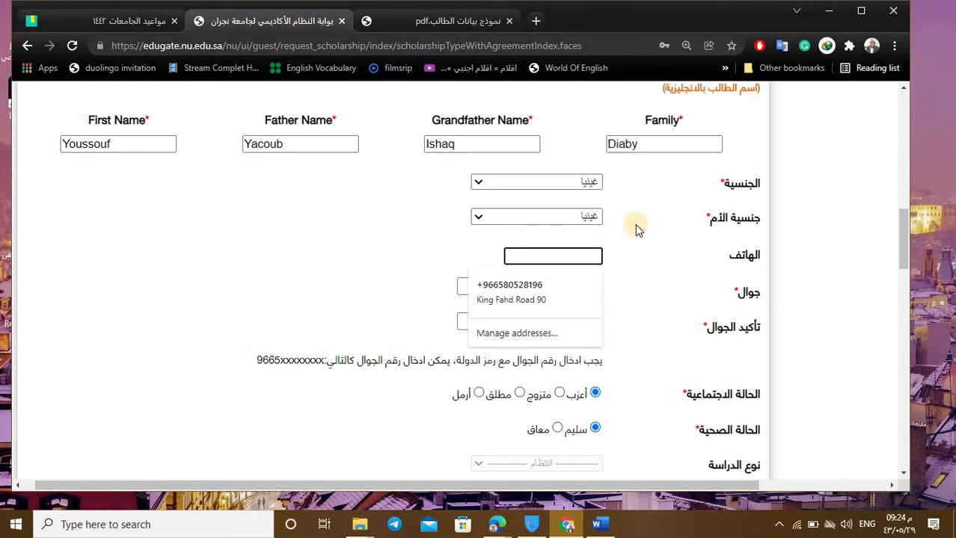
{"action": "left_click", "coordinate": [658, 148]}
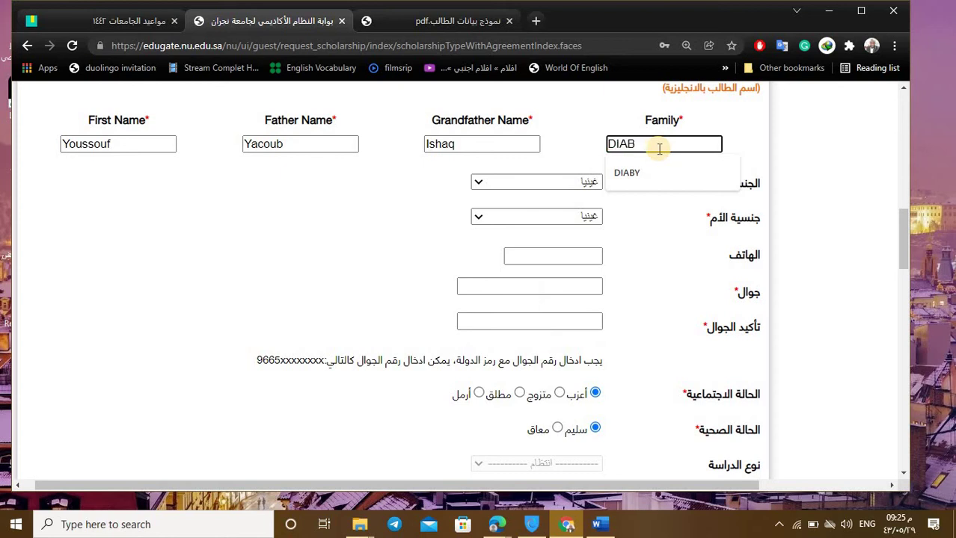
{"action": "left_click", "coordinate": [596, 272]}
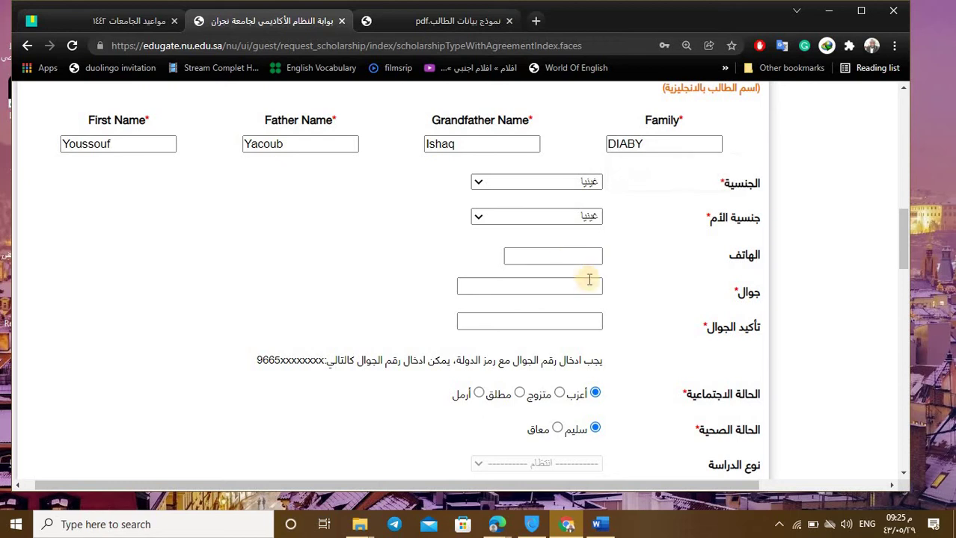
Step: Enter the student's mobile number with its international prefix in the mobile-confirmation field
{"action": "left_click", "coordinate": [567, 284]}
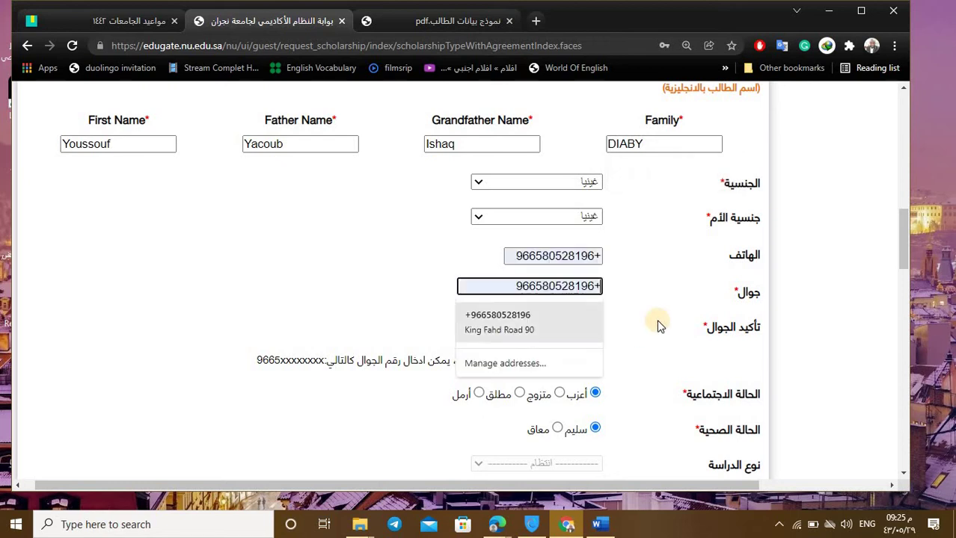
{"action": "left_click", "coordinate": [573, 327]}
{"action": "type", "text": "6"}
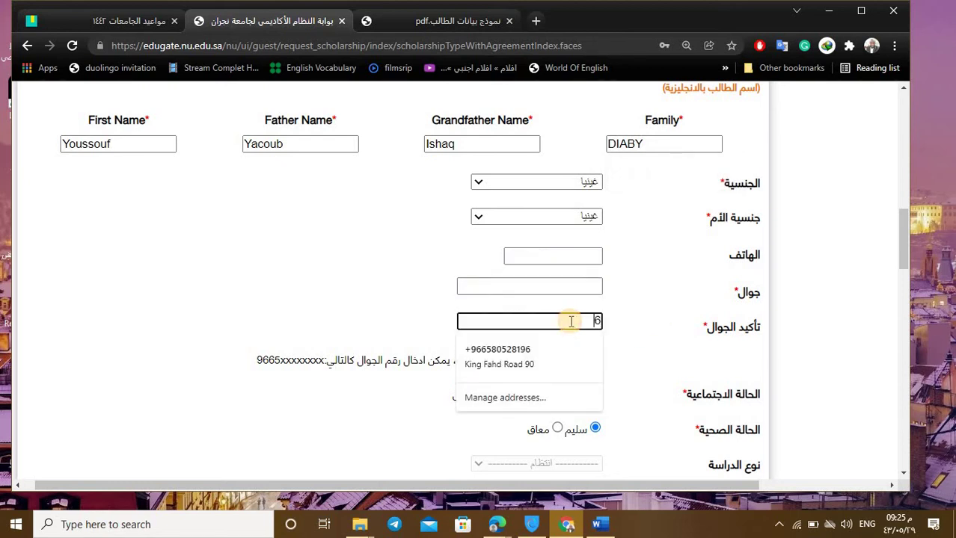
{"action": "type", "text": "2"}
{"action": "key", "text": "BackSpace"}
{"action": "key", "text": "BackSpace"}
{"action": "type", "text": "0062"}
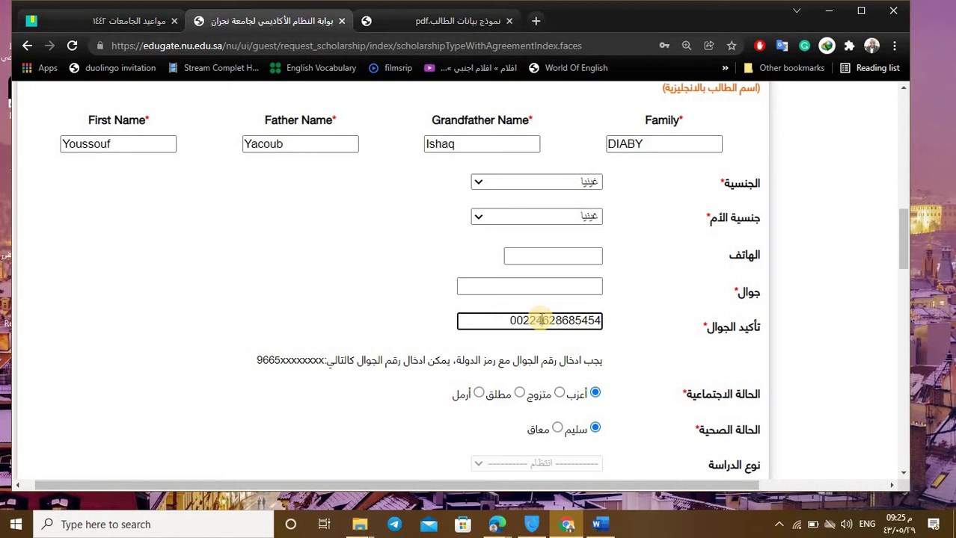
Step: Switch the birth date to the Gregorian calendar and dismiss the mobile-mismatch alert
{"action": "scroll", "coordinate": [555, 317], "scroll_direction": "down", "scroll_amount": 3}
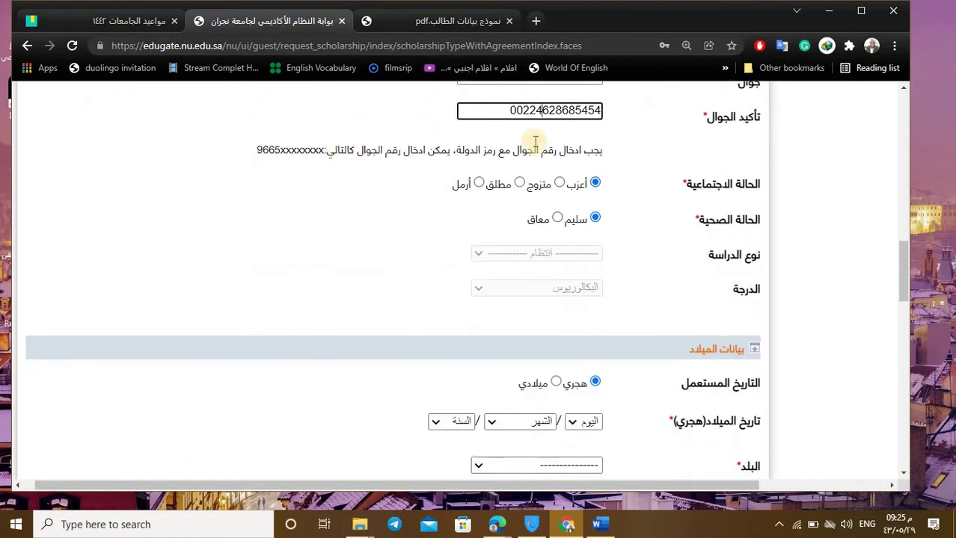
{"action": "scroll", "coordinate": [568, 235], "scroll_direction": "down", "scroll_amount": 2}
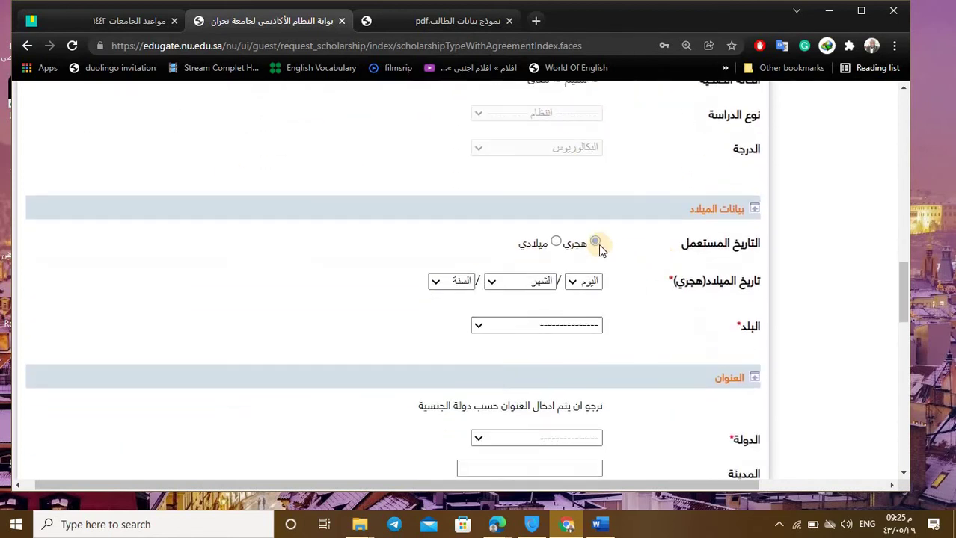
{"action": "scroll", "coordinate": [568, 262], "scroll_direction": "up", "scroll_amount": 2}
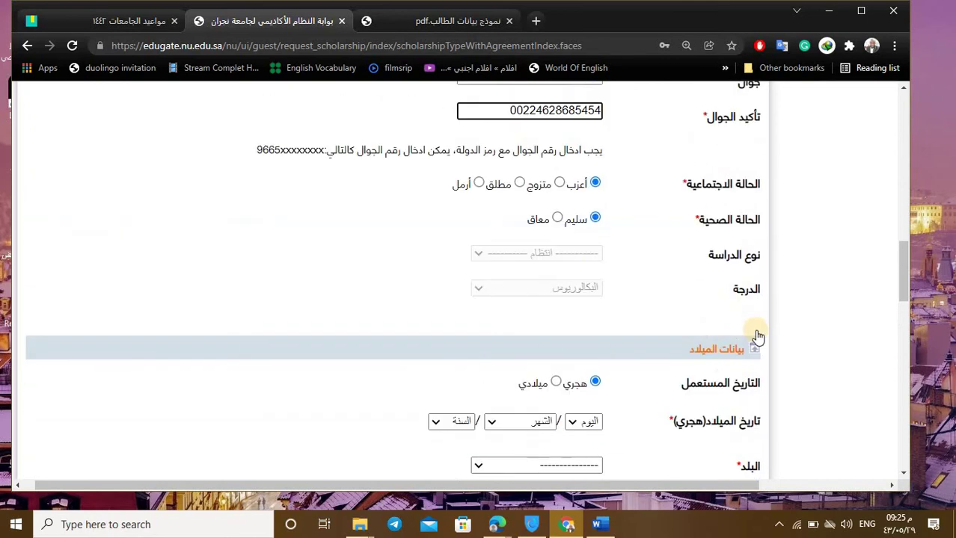
{"action": "scroll", "coordinate": [605, 288], "scroll_direction": "down", "scroll_amount": 1}
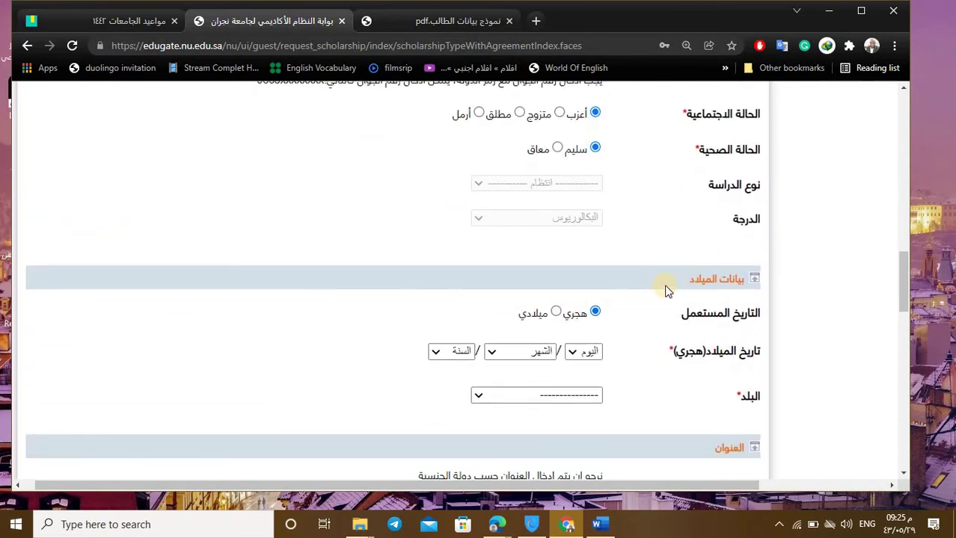
{"action": "left_click", "coordinate": [558, 313]}
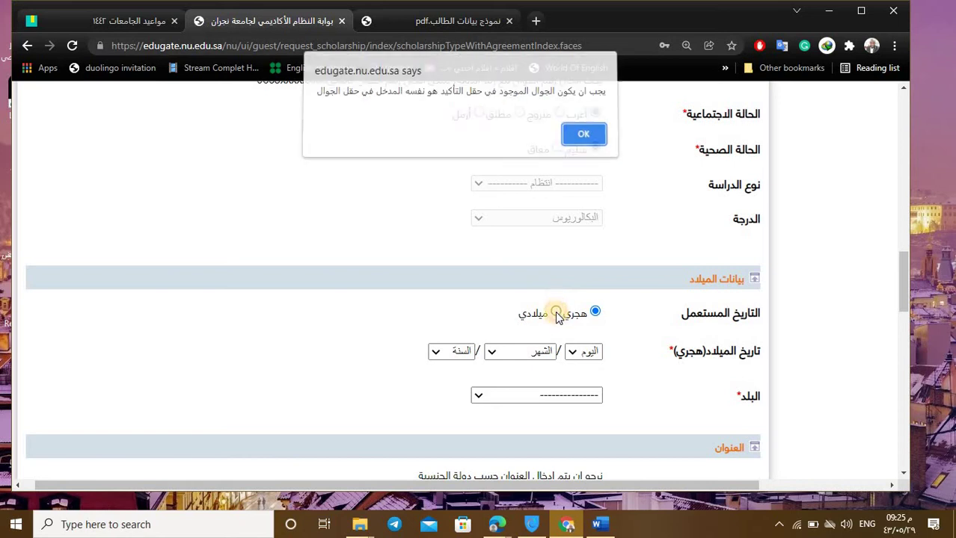
{"action": "left_click", "coordinate": [592, 139]}
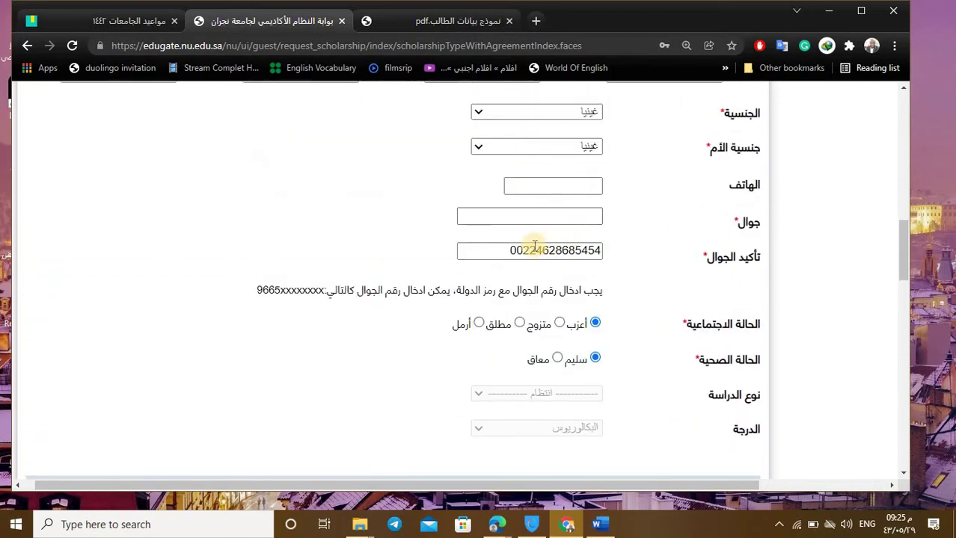
Step: Dismiss the second mismatch alert and begin the student's number with its international prefix in the mobile field
{"action": "left_click_drag", "start_coordinate": [508, 252], "coordinate": [583, 251]}
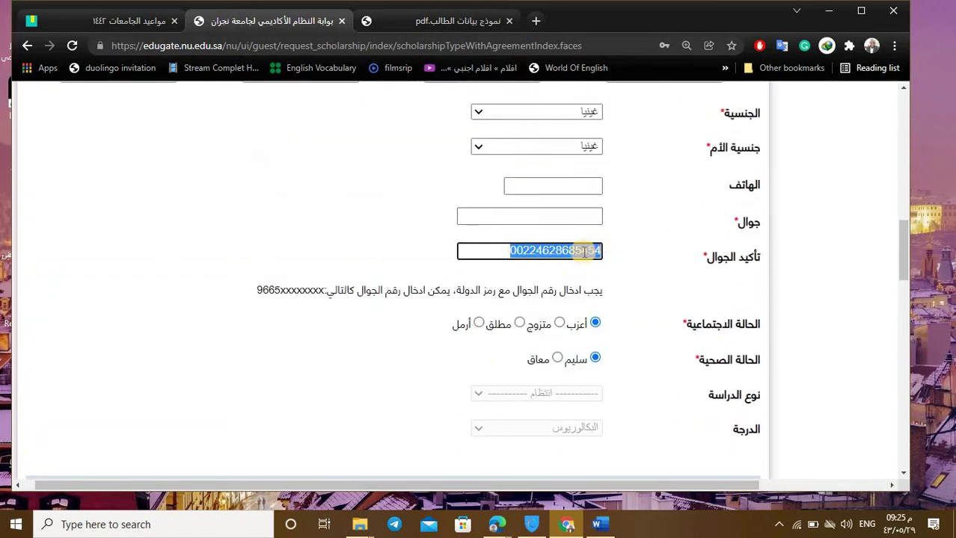
{"action": "left_click", "coordinate": [572, 220]}
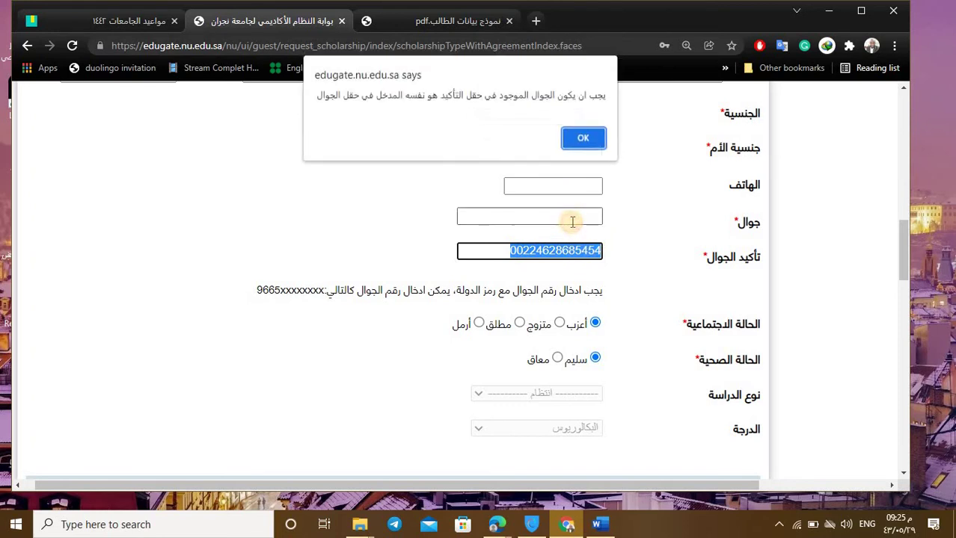
{"action": "left_click", "coordinate": [602, 142]}
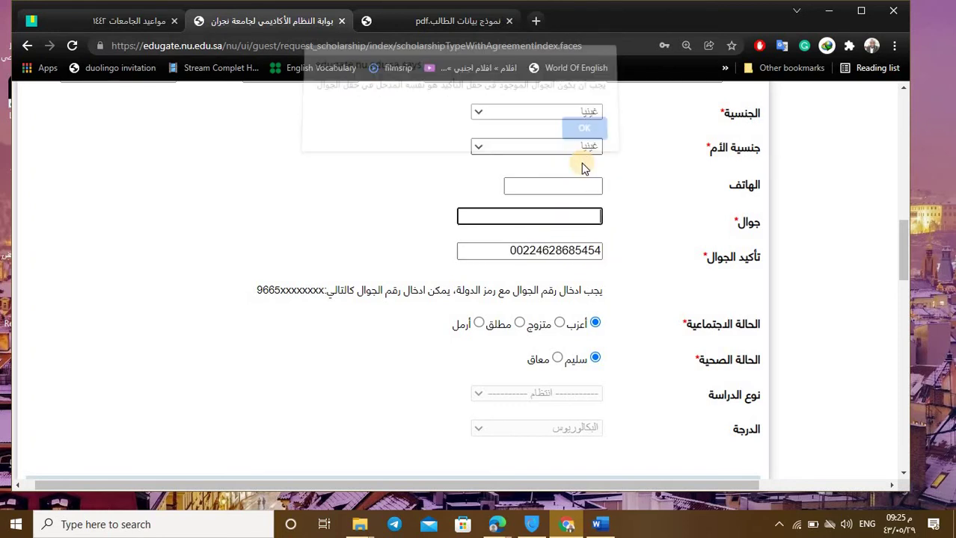
{"action": "left_click", "coordinate": [563, 214]}
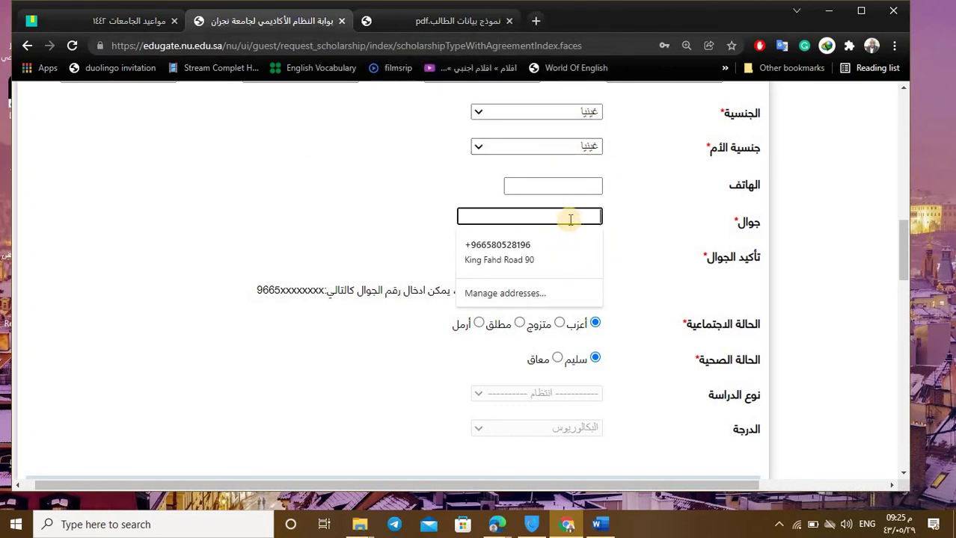
{"action": "left_click", "coordinate": [643, 239]}
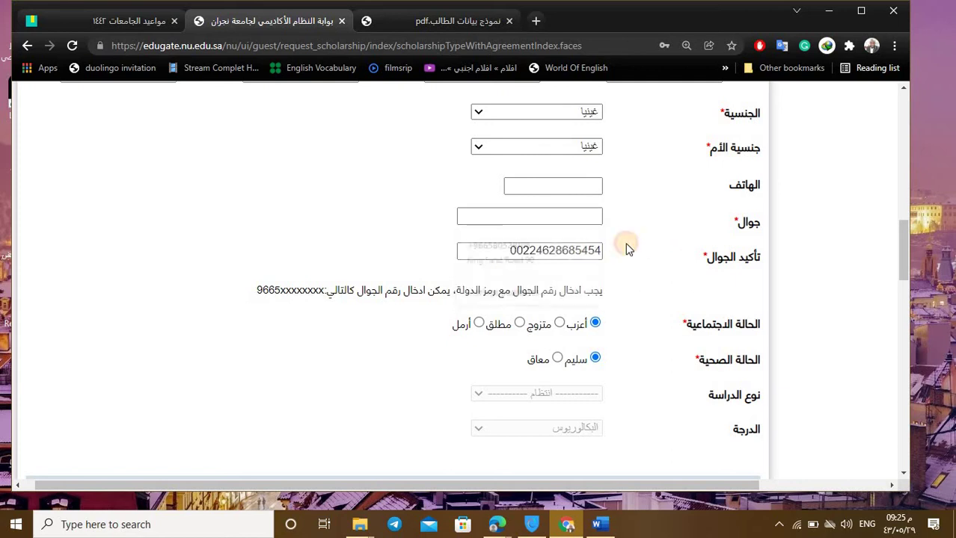
{"action": "left_click", "coordinate": [552, 214]}
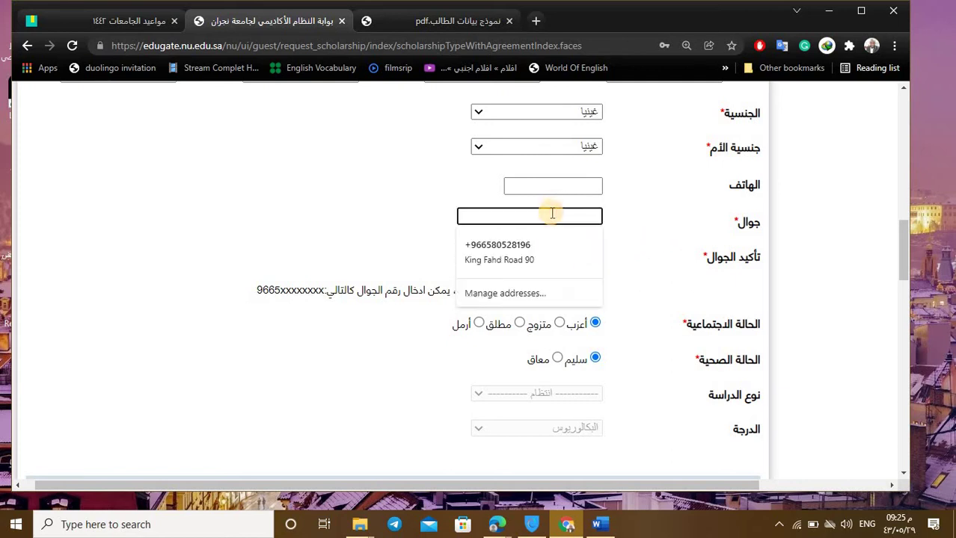
{"action": "type", "text": "00224"}
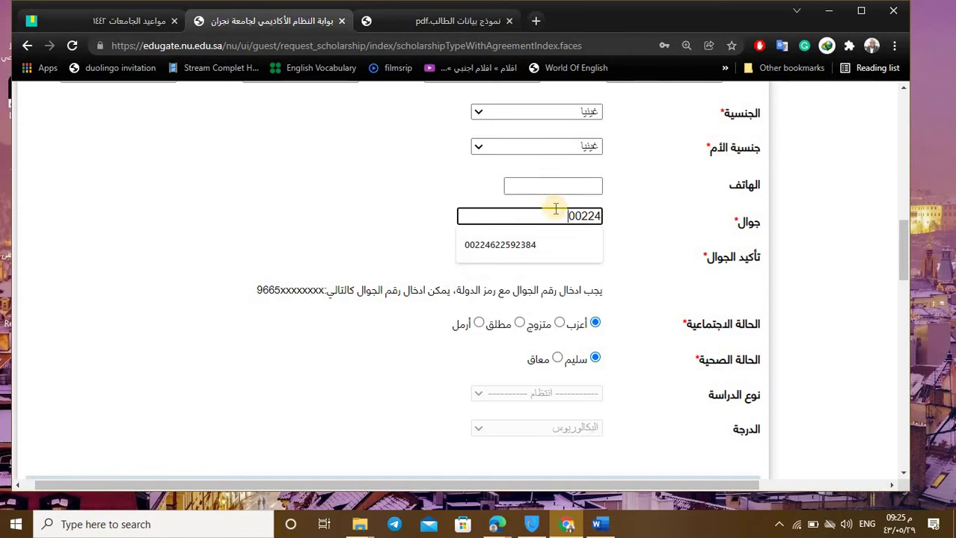
{"action": "type", "text": "628"}
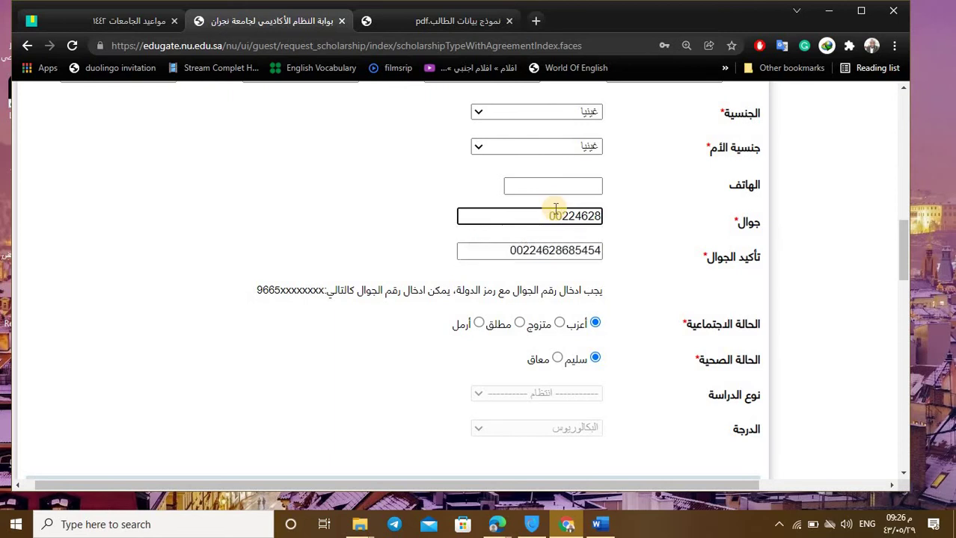